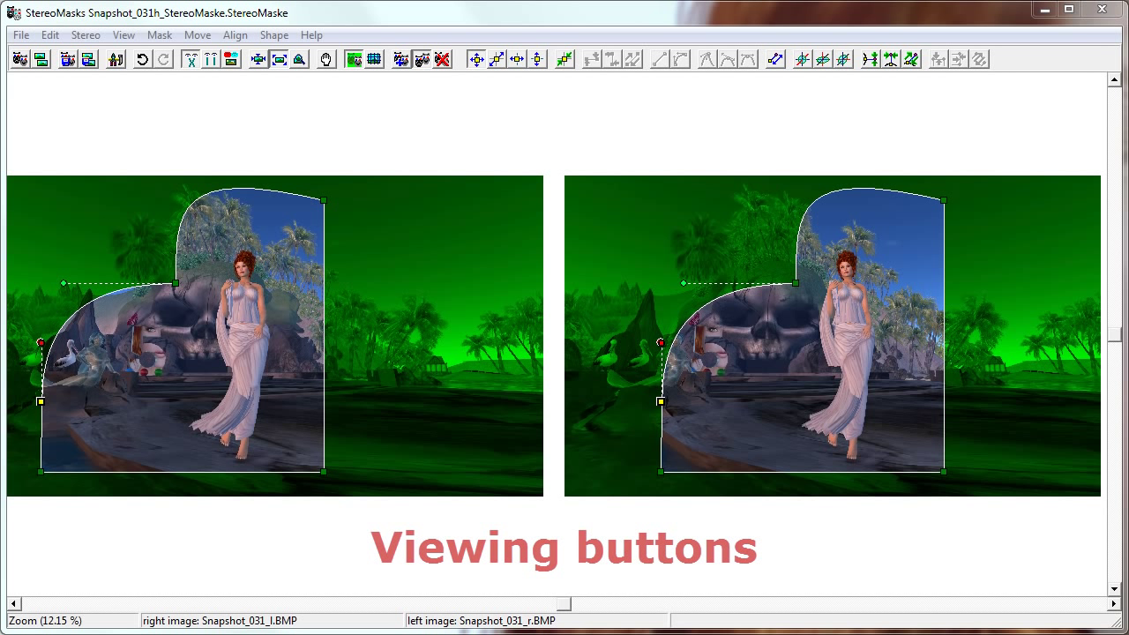
# Open the program settings to view the available workspace and document categories, and close them without changes
pyautogui.click(115, 60)
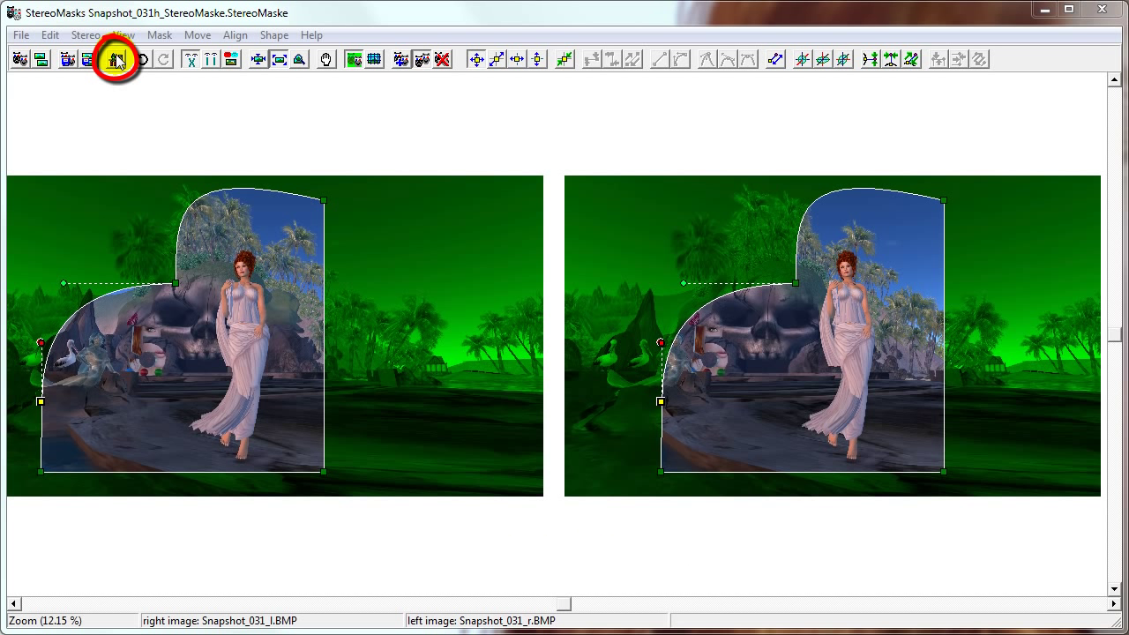
pyautogui.click(50, 34)
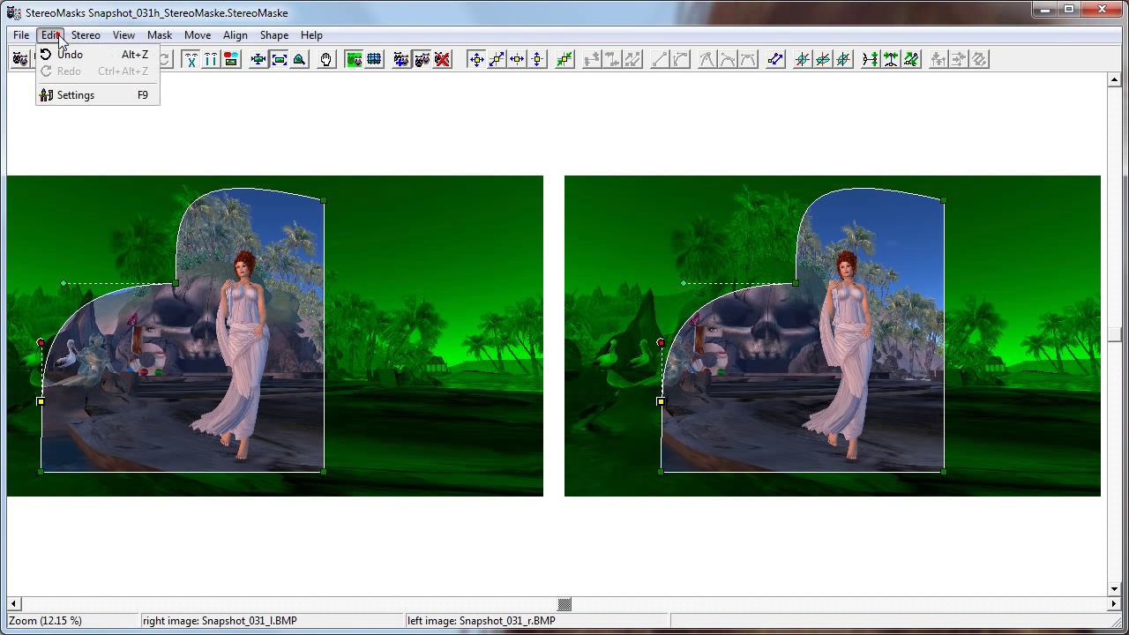
pyautogui.click(64, 92)
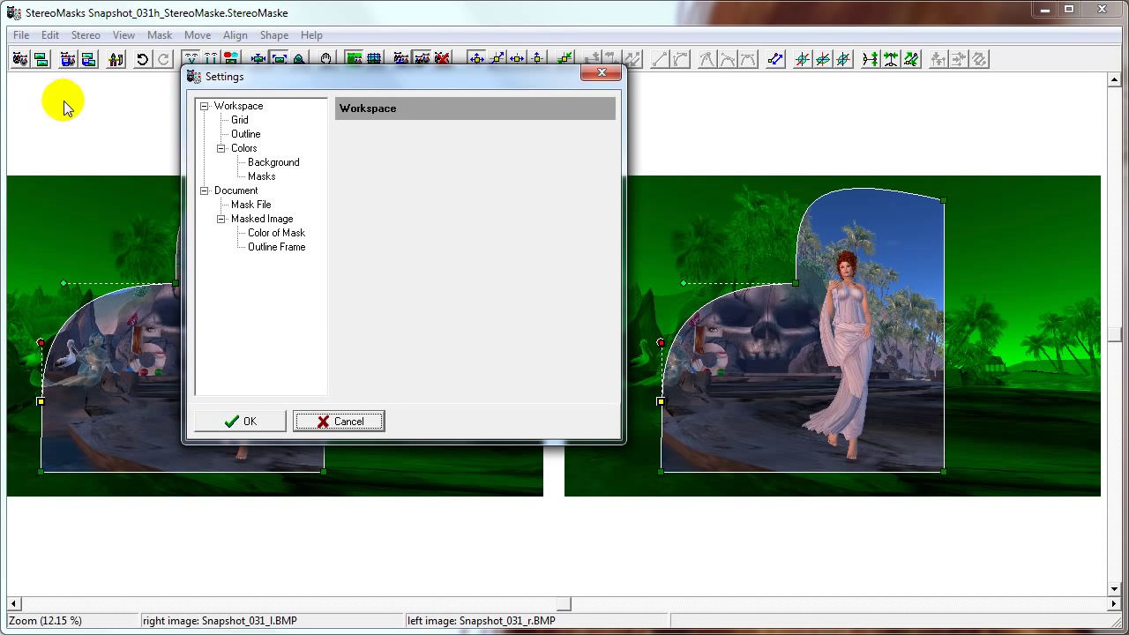
pyautogui.click(365, 421)
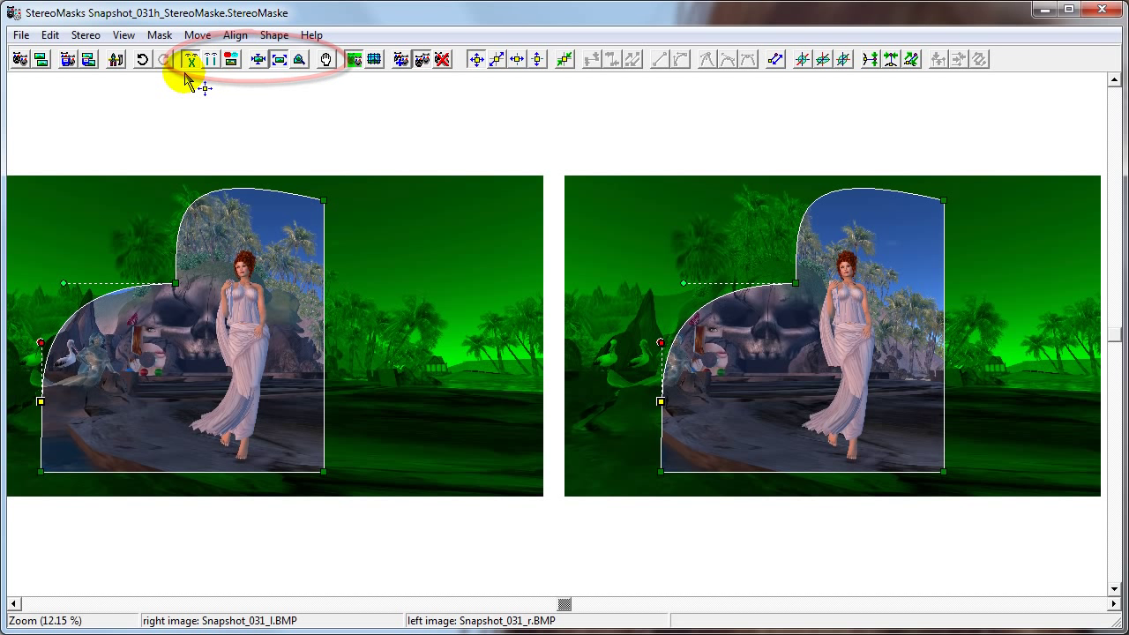
# Switch the stereo pair from cross view to parallel view and on to the half-tone anaglyph display
pyautogui.click(188, 62)
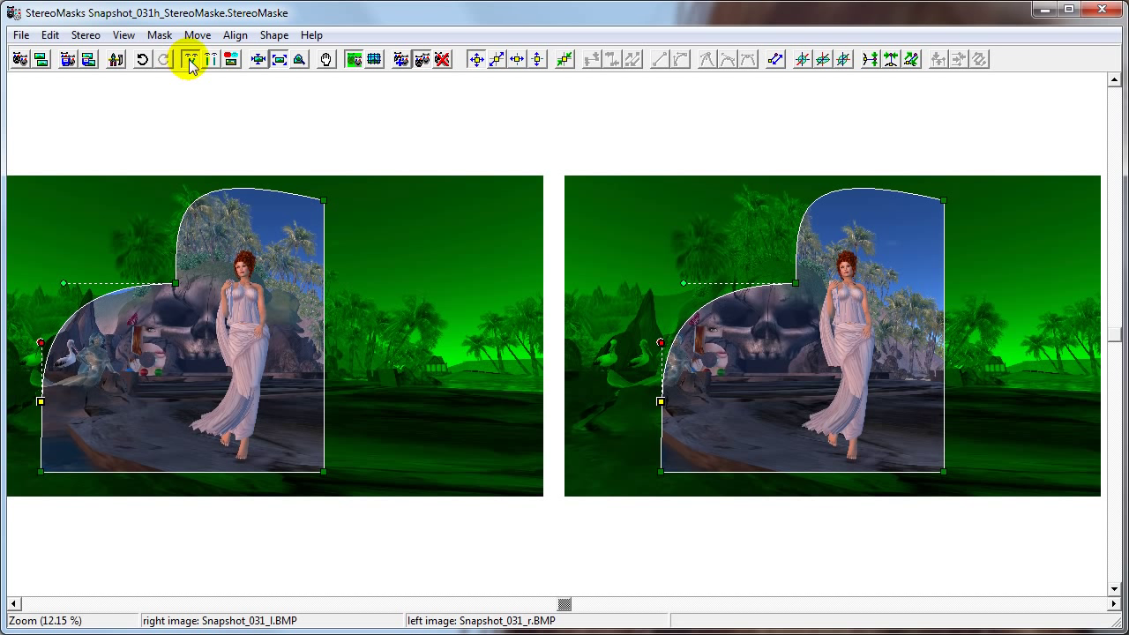
pyautogui.click(212, 60)
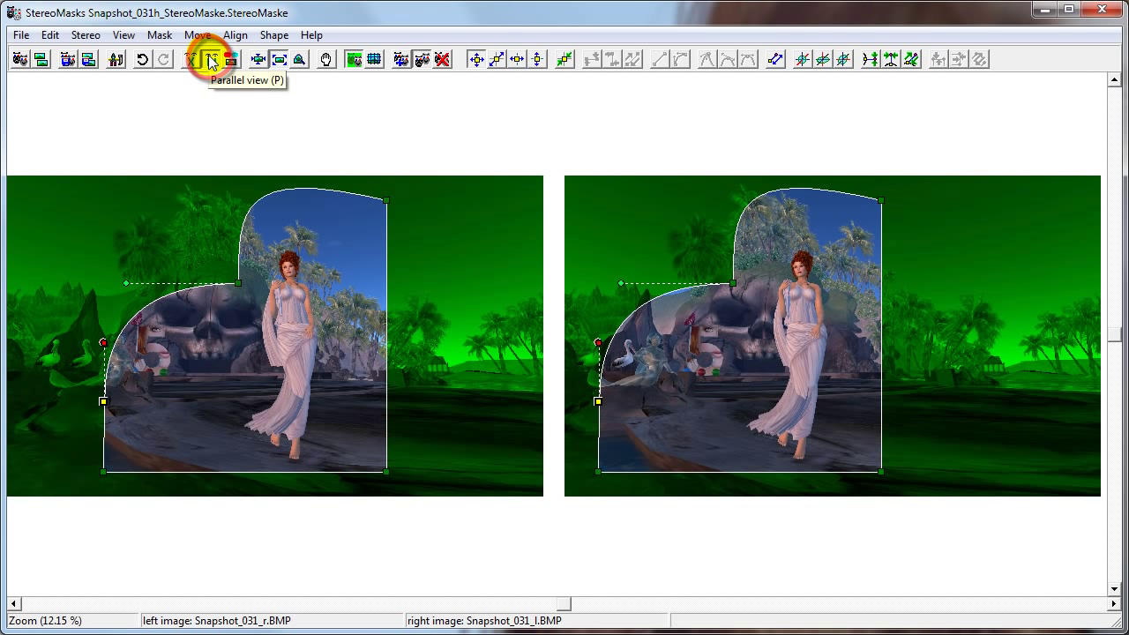
pyautogui.click(227, 60)
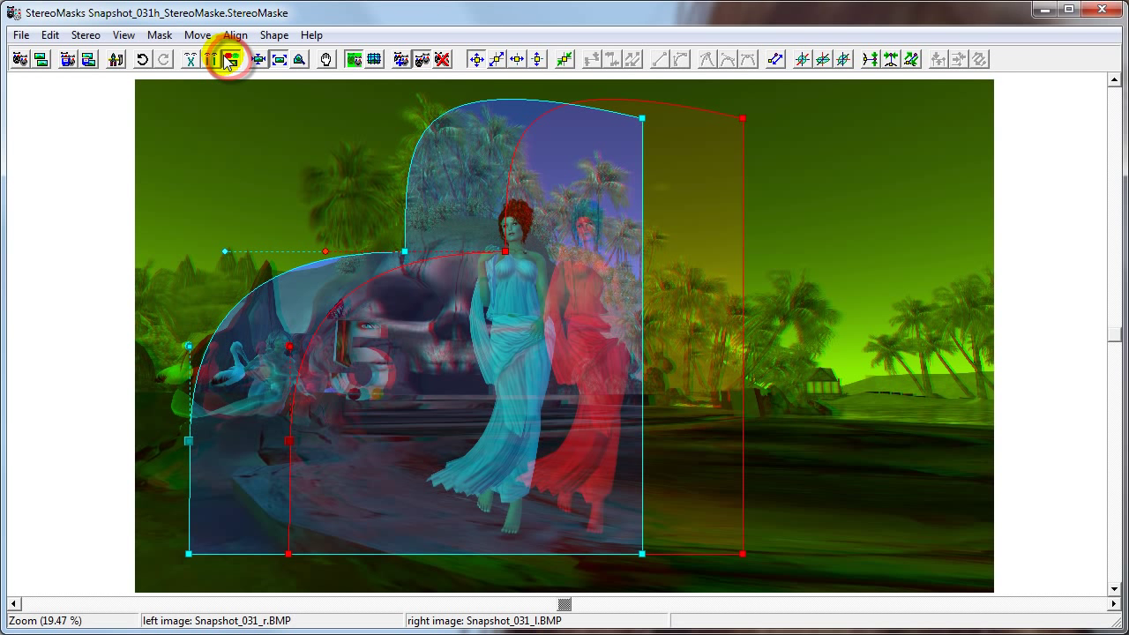
# Display the stereo pair as a monochrome anaglyph, a colour anaglyph and finally a half-tone anaglyph
pyautogui.click(86, 35)
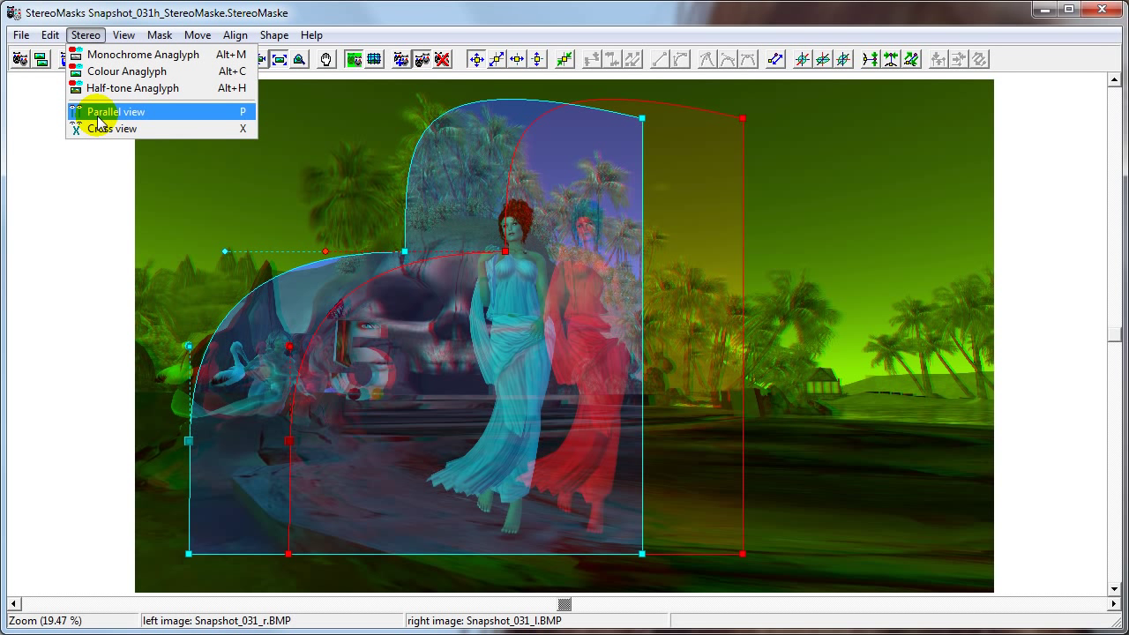
pyautogui.click(103, 56)
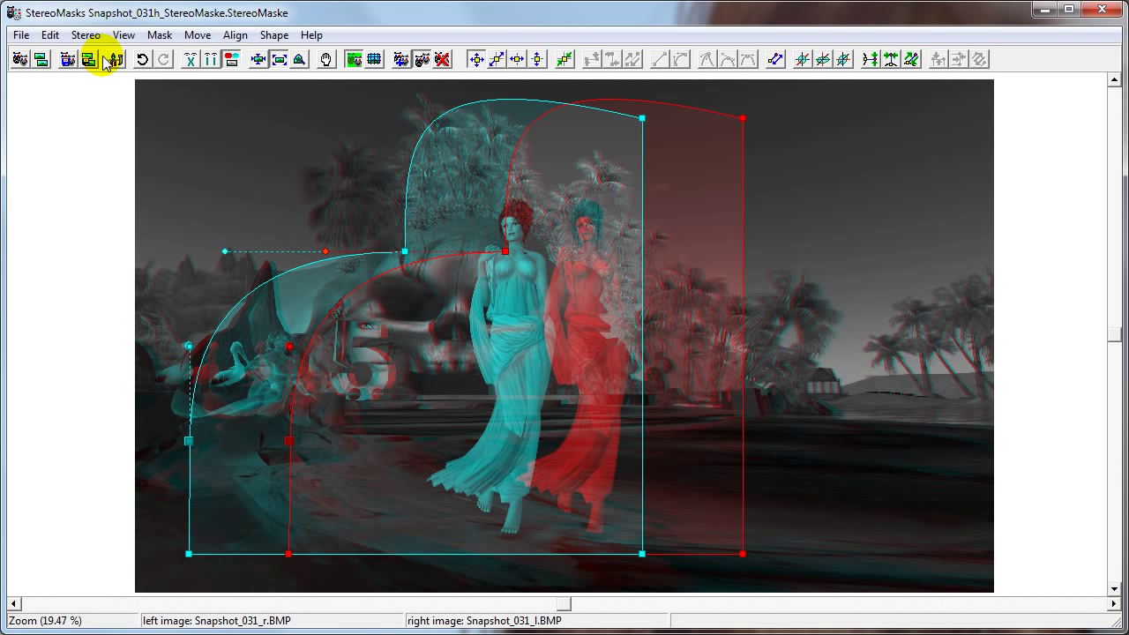
pyautogui.click(87, 35)
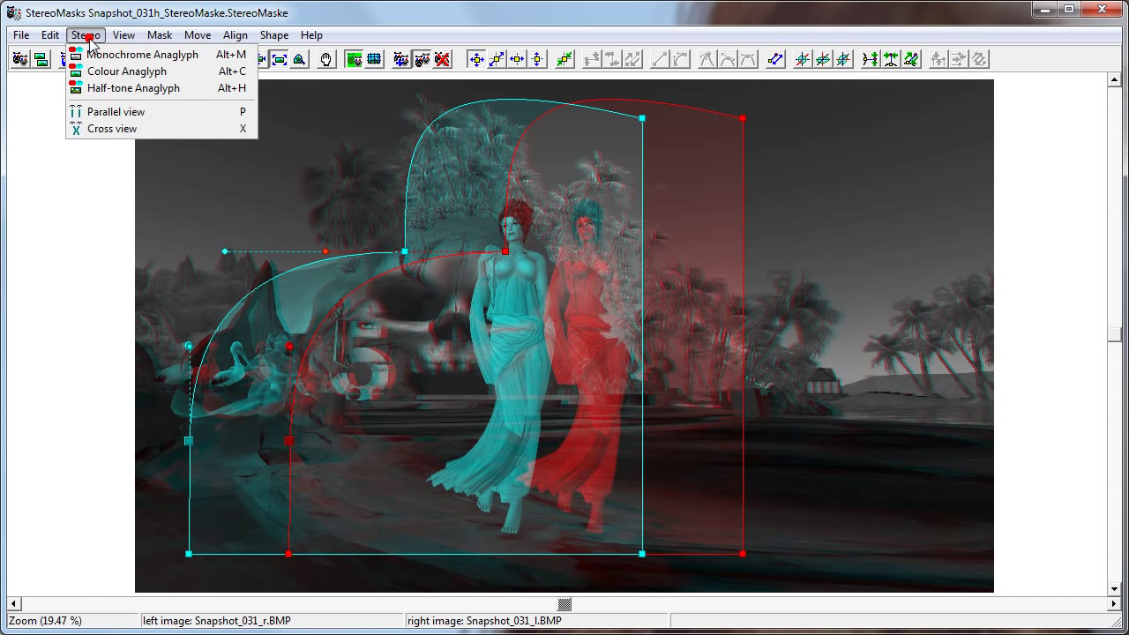
pyautogui.click(93, 72)
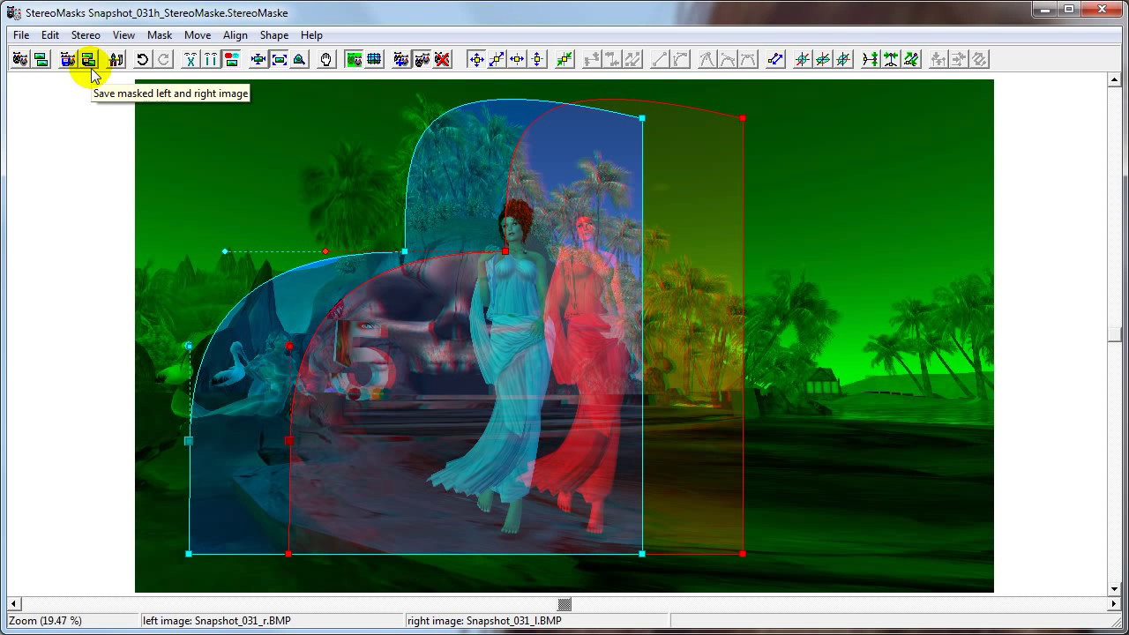
pyautogui.click(85, 36)
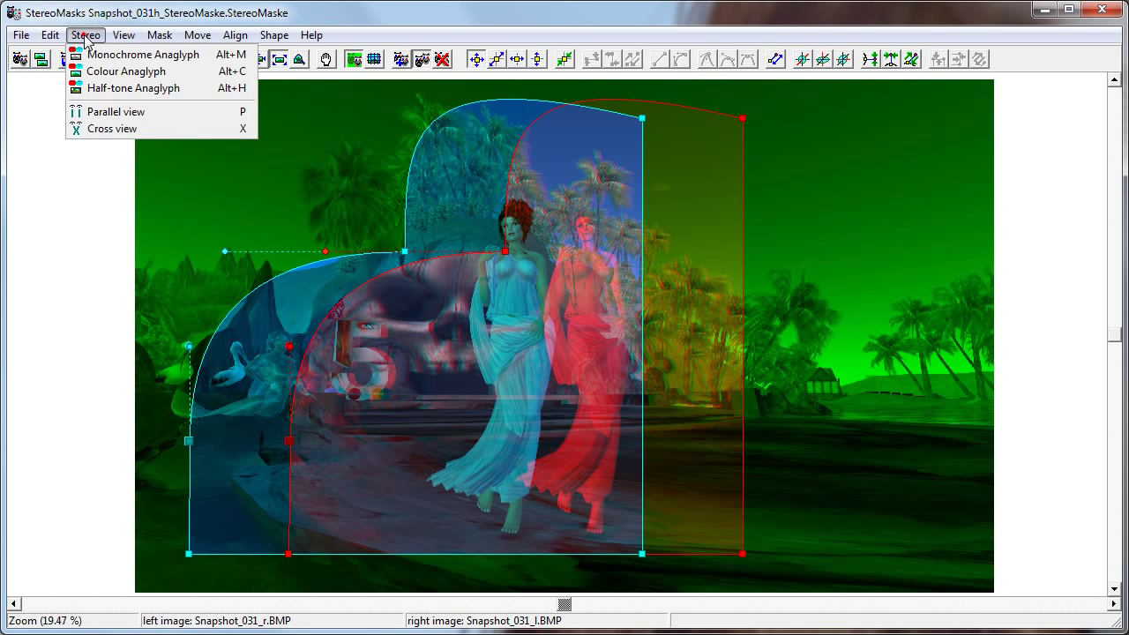
pyautogui.click(96, 88)
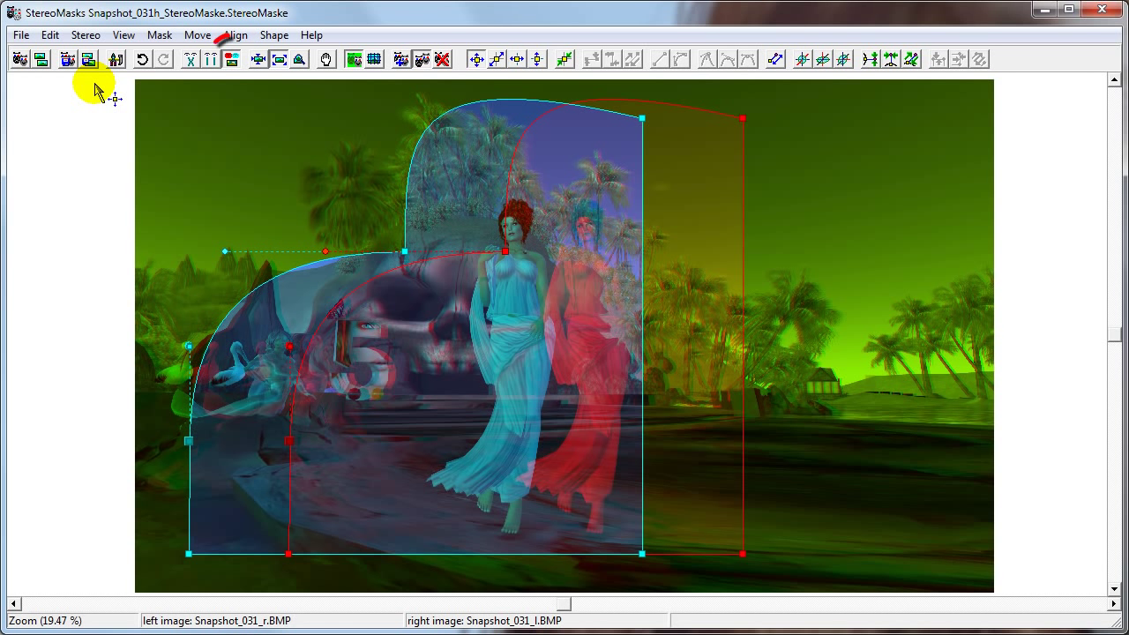
pyautogui.click(232, 59)
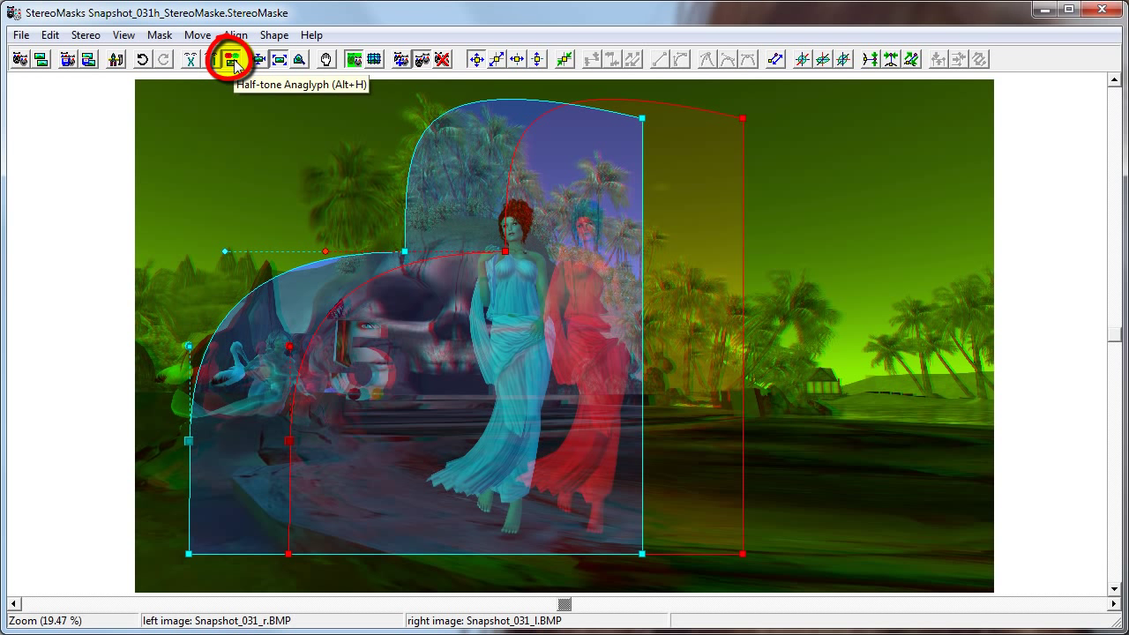
# Return to cross view and inspect the images at original size (100%) before fitting them to the window
pyautogui.click(190, 59)
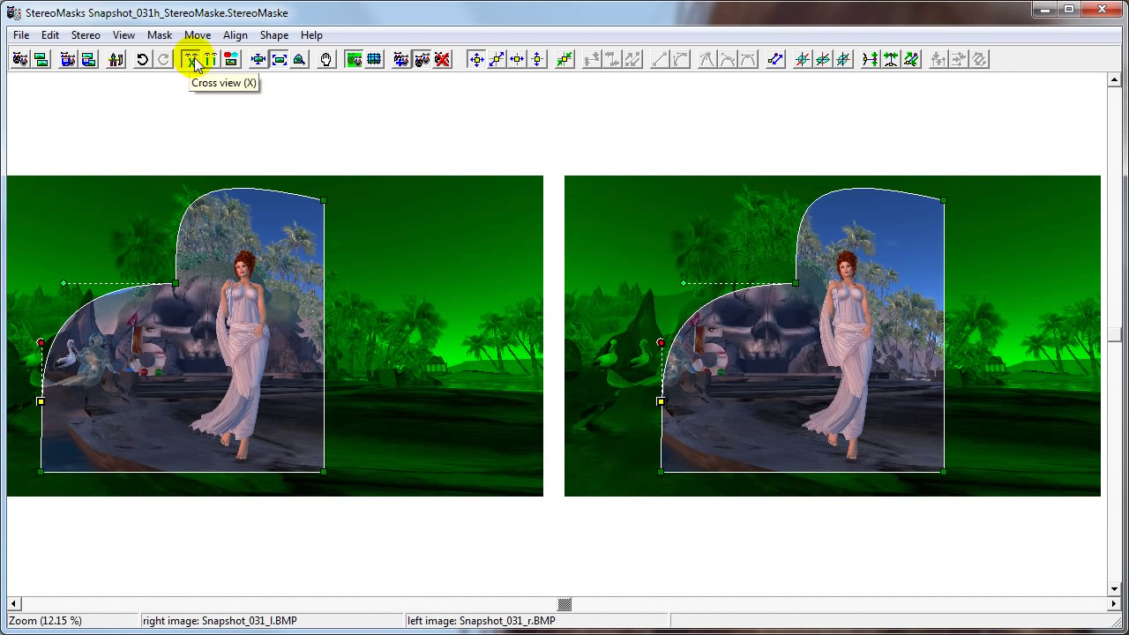
pyautogui.click(258, 60)
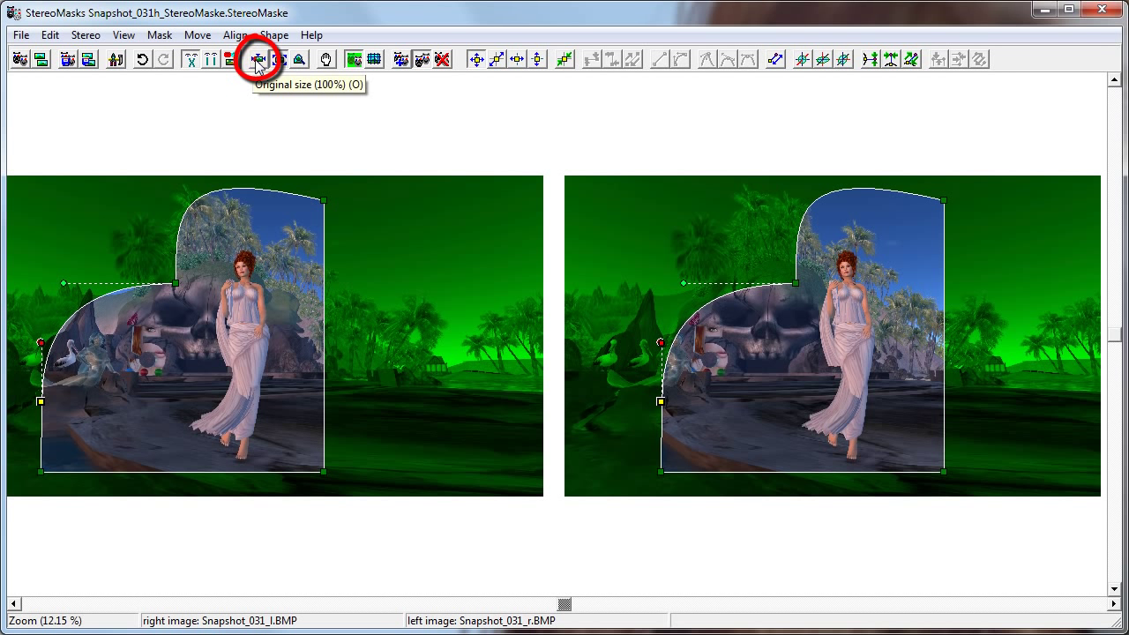
pyautogui.click(257, 59)
pyautogui.click(257, 59)
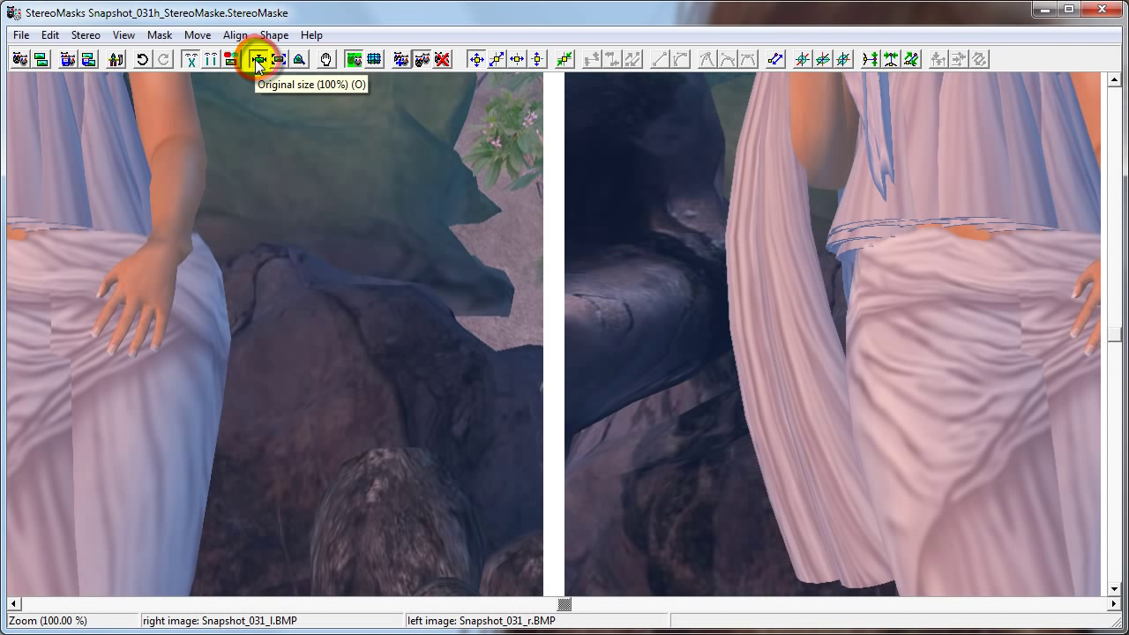
pyautogui.click(279, 59)
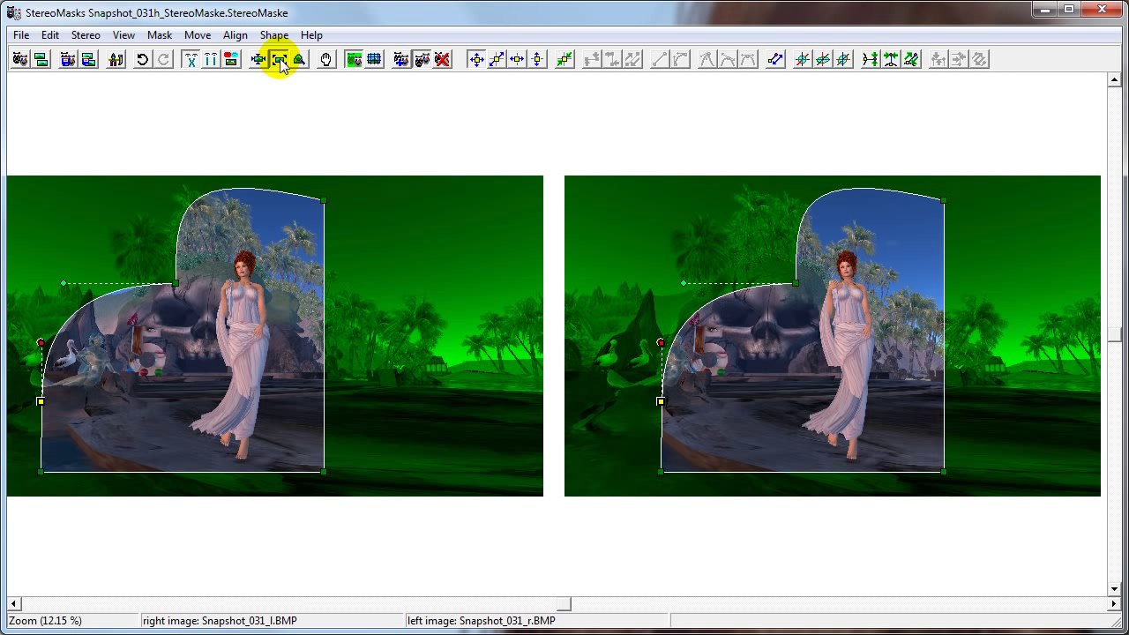
# Zoom both images in and out, finishing at a 21% zoom
pyautogui.click(300, 59)
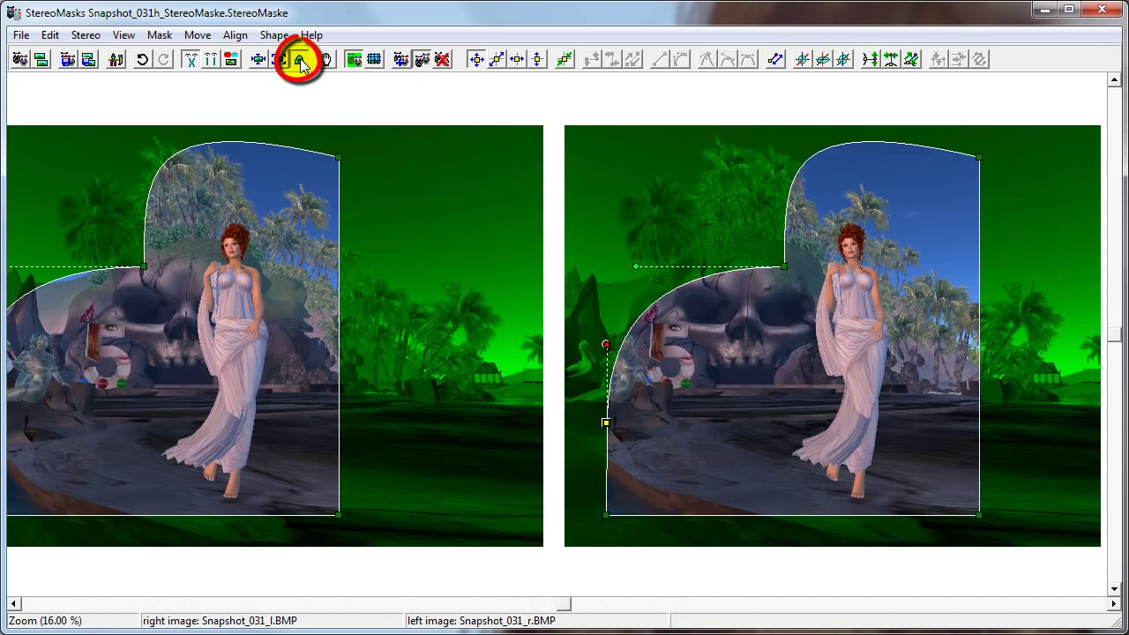
pyautogui.scroll(5, 382, 365)
pyautogui.scroll(-5, 382, 365)
pyautogui.scroll(5, 383, 365)
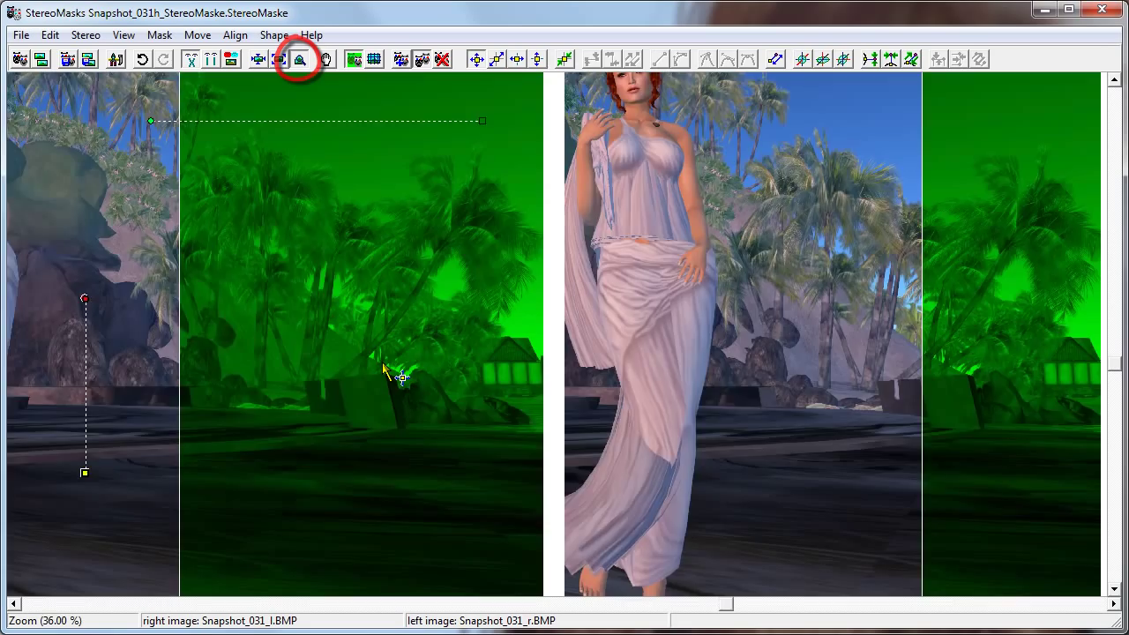
pyautogui.scroll(-5, 382, 366)
pyautogui.scroll(5, 383, 365)
pyautogui.scroll(-5, 383, 365)
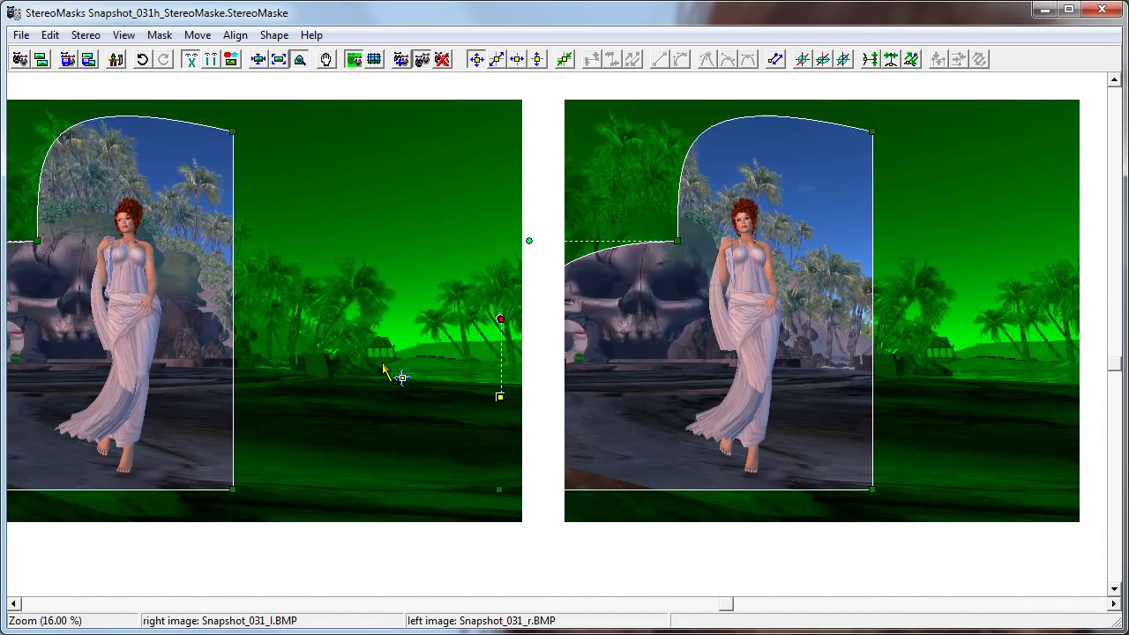
pyautogui.scroll(1, 382, 369)
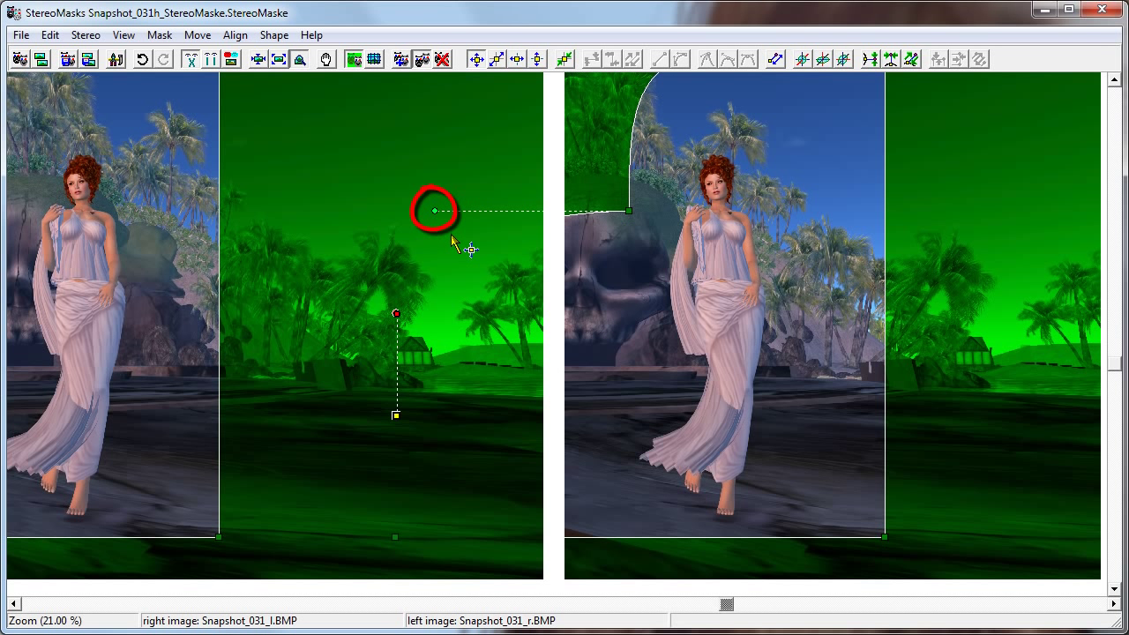
pyautogui.click(687, 228)
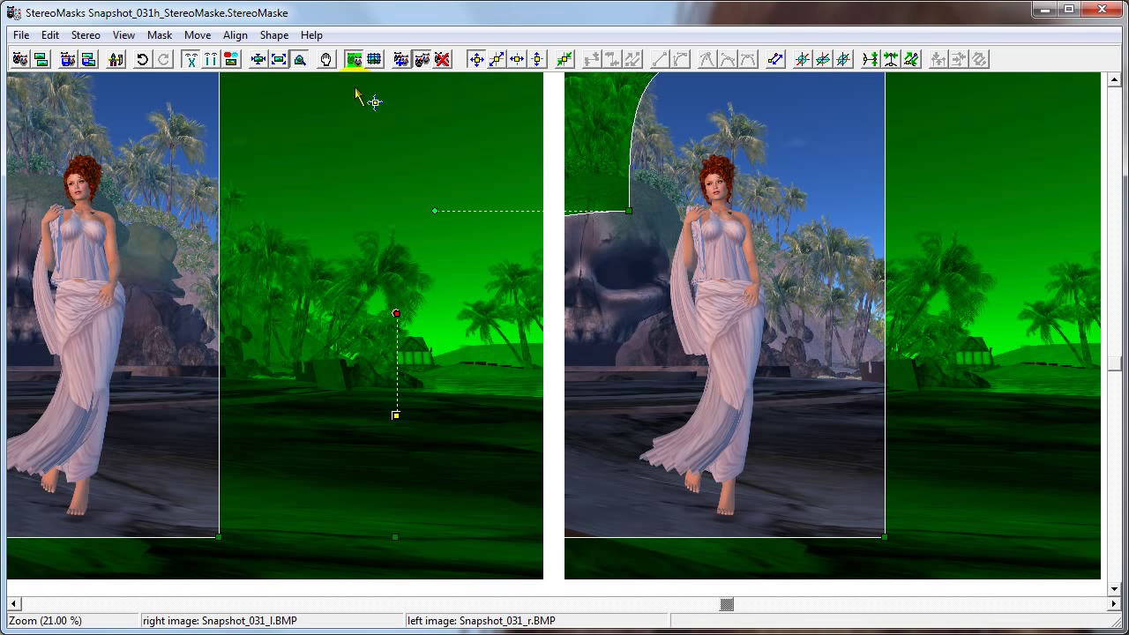
# Pan the zoomed images to show the upper part of the mask, and fit the whole pair back into the window
pyautogui.click(326, 60)
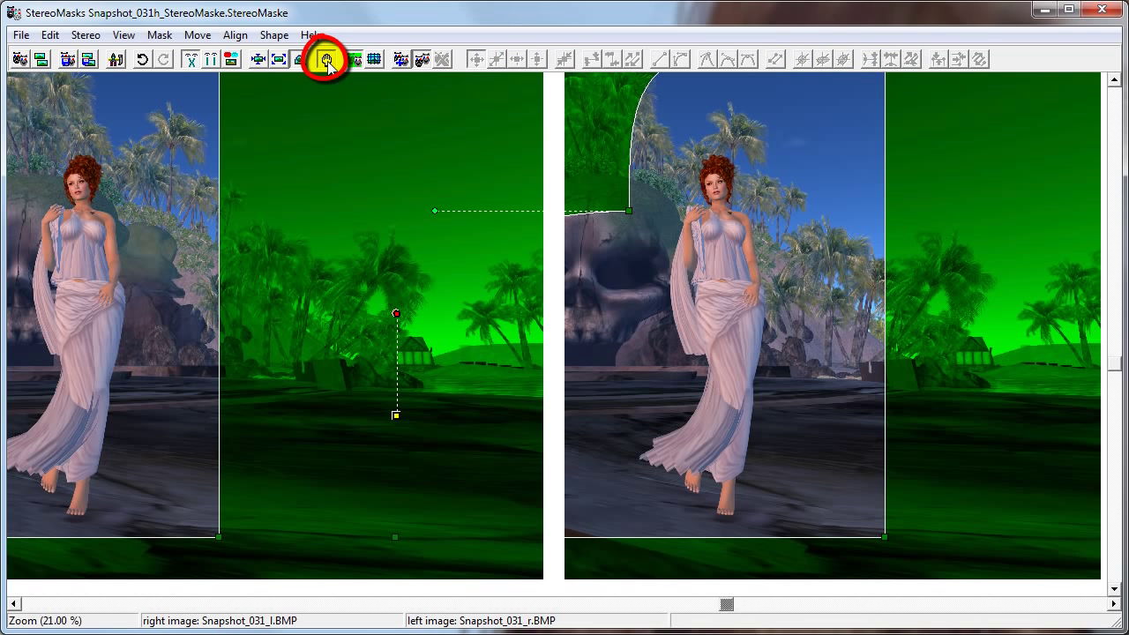
pyautogui.moveTo(393, 247); pyautogui.dragTo(468, 309)
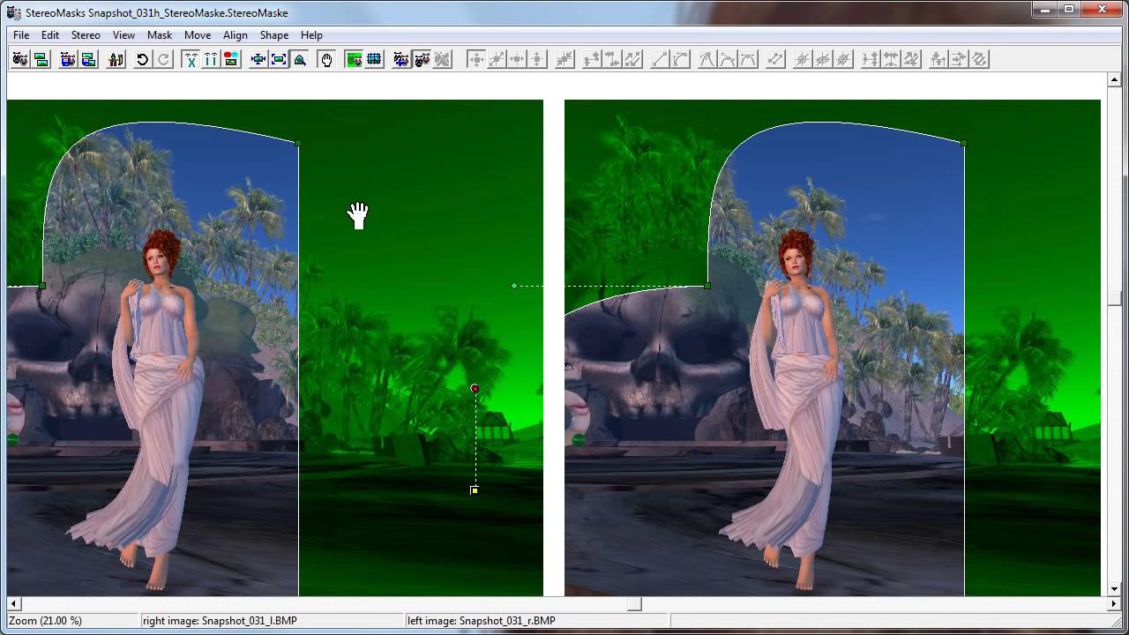
pyautogui.click(126, 35)
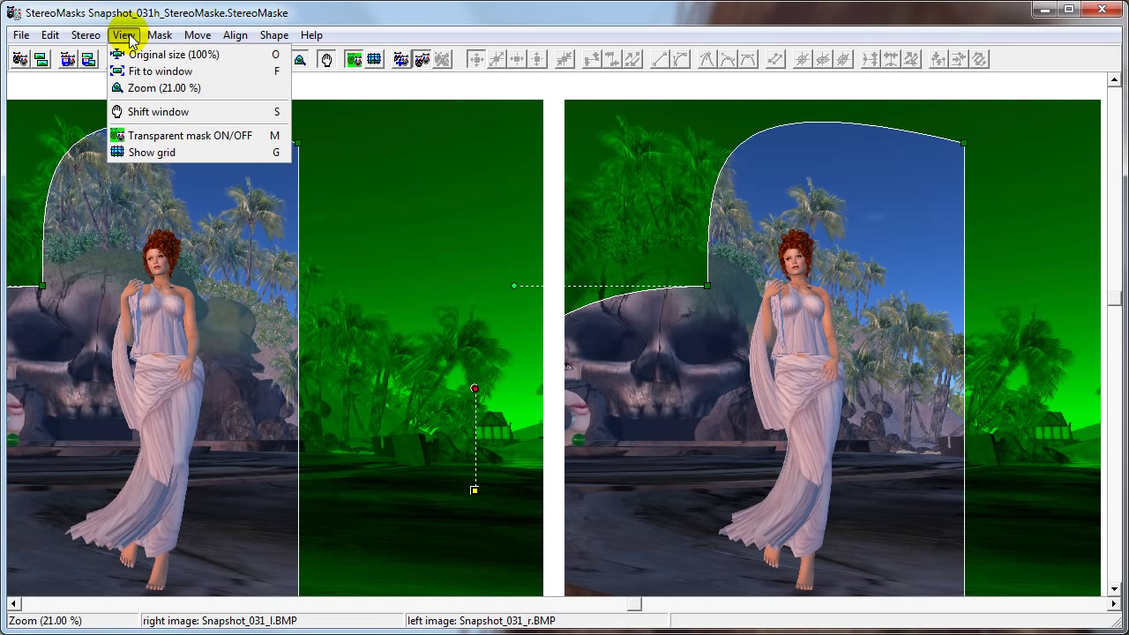
pyautogui.click(137, 112)
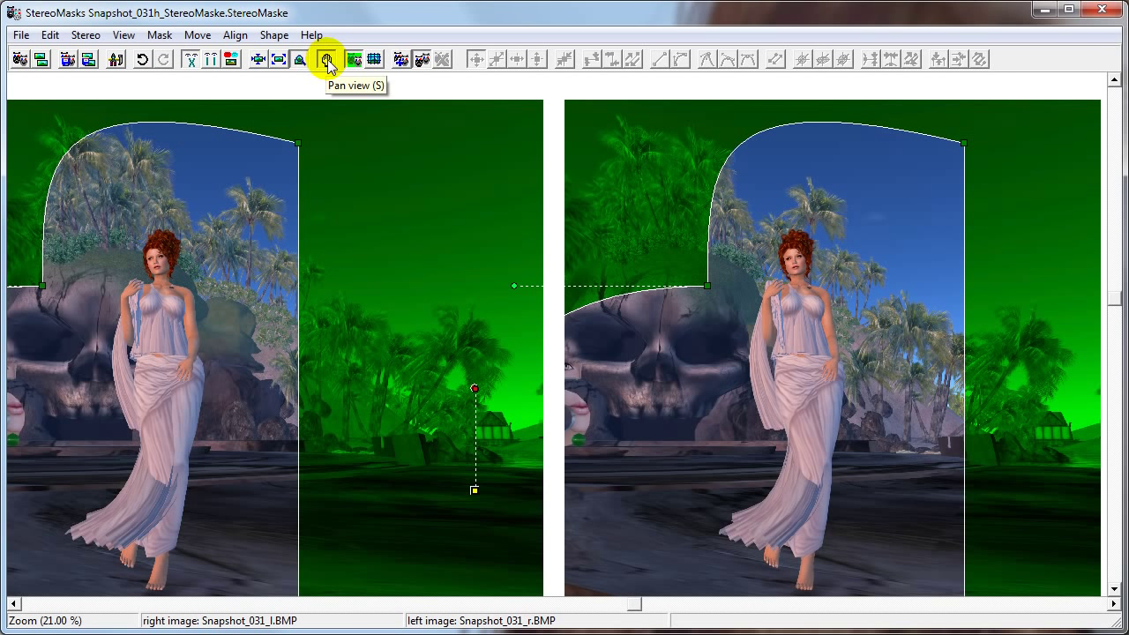
pyautogui.click(278, 59)
pyautogui.click(325, 60)
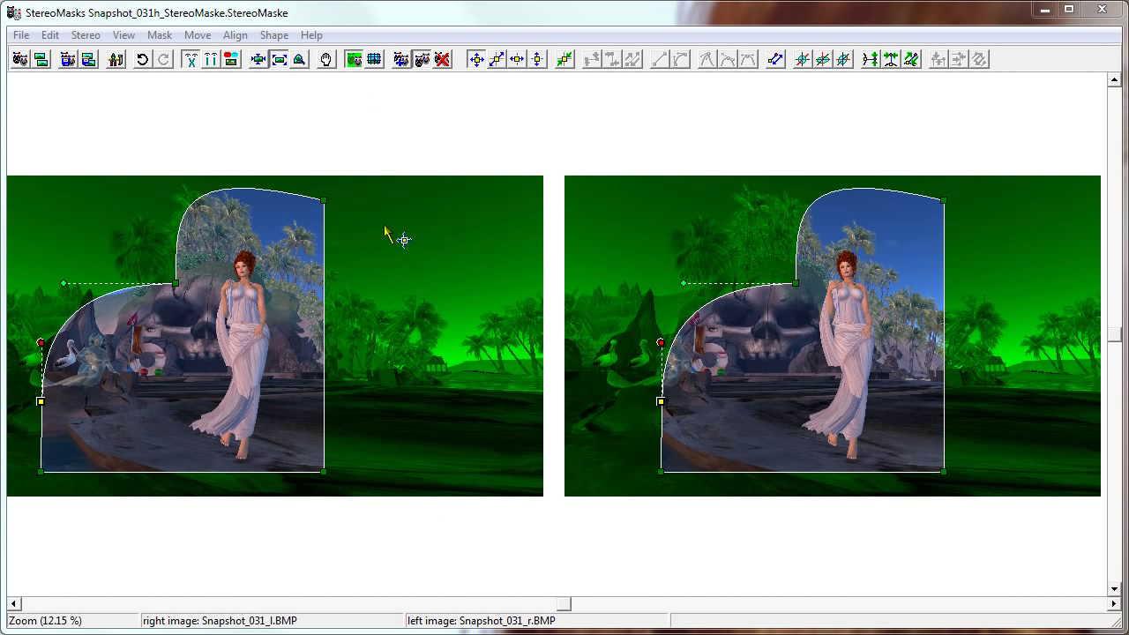
# Turn the transparent mask off and on again, and show and hide the grid over both images
pyautogui.click(351, 63)
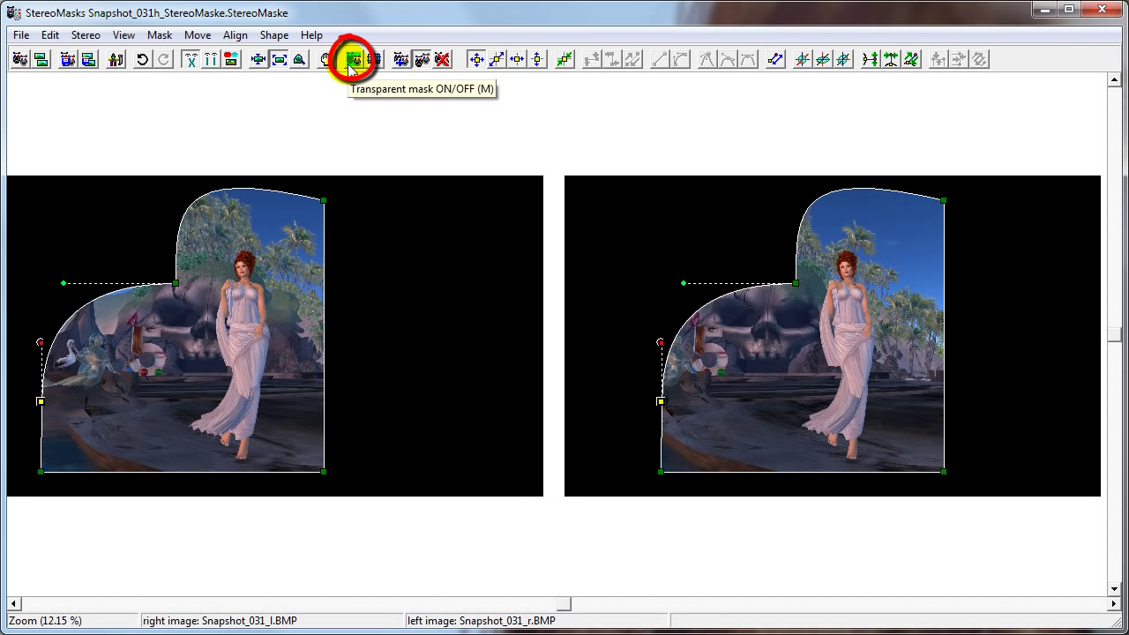
pyautogui.click(352, 64)
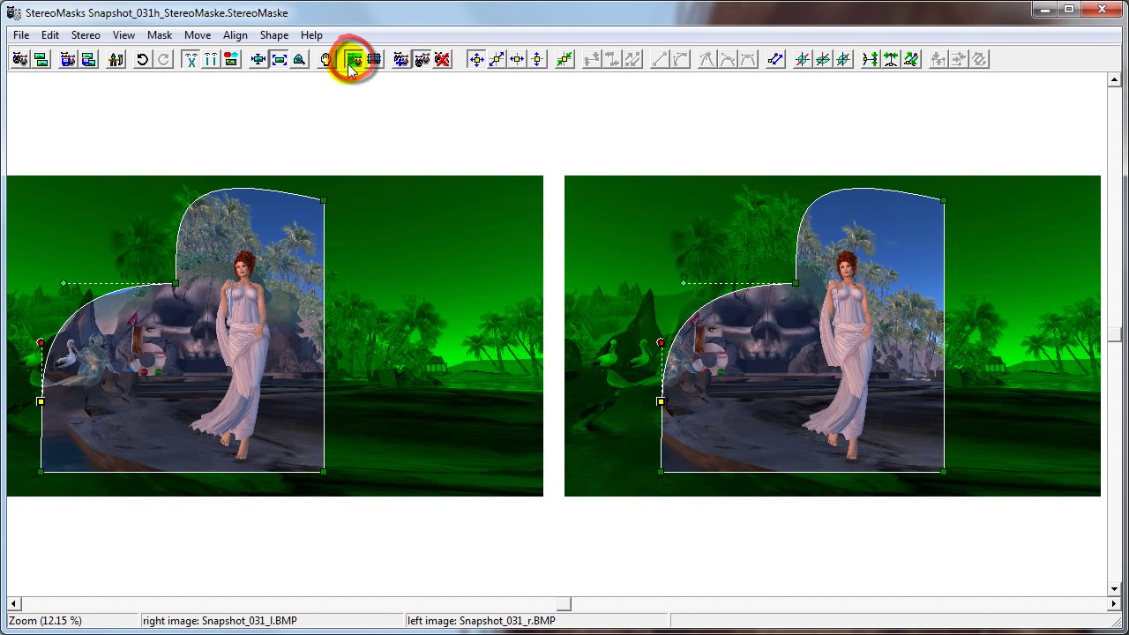
pyautogui.click(375, 60)
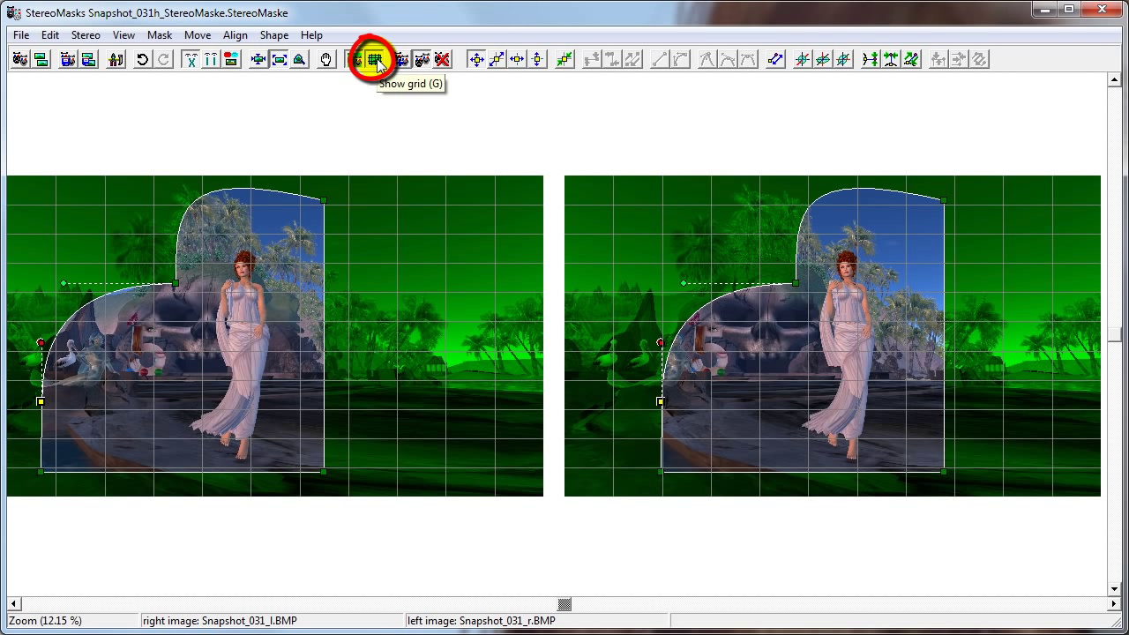
pyautogui.click(375, 60)
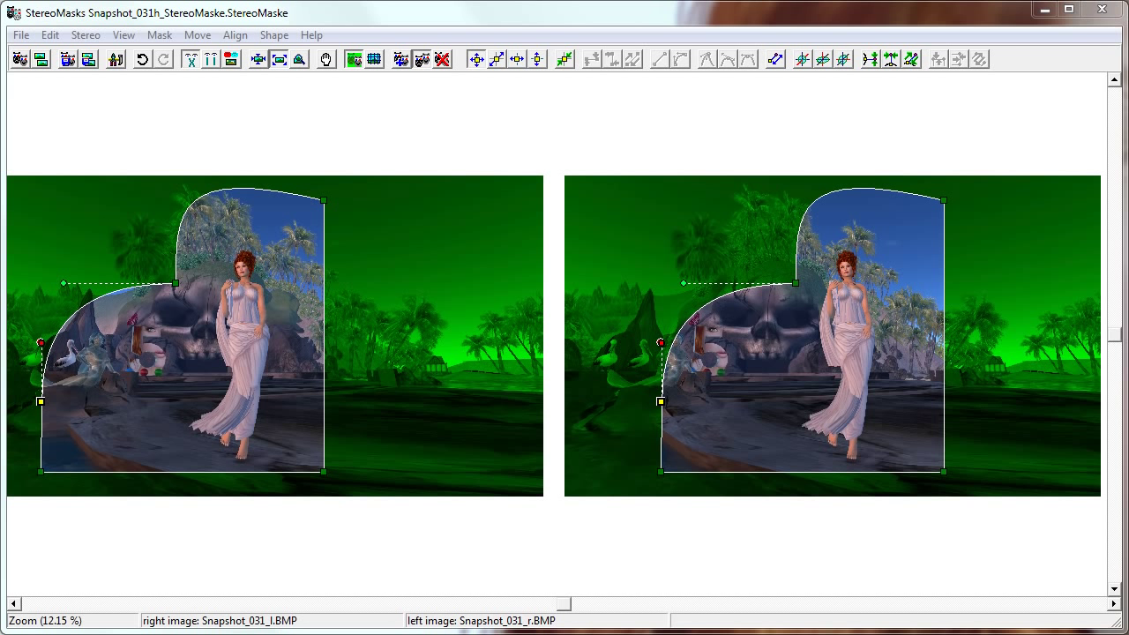
# Select all mask points and delete the whole mask
pyautogui.click(636, 214)
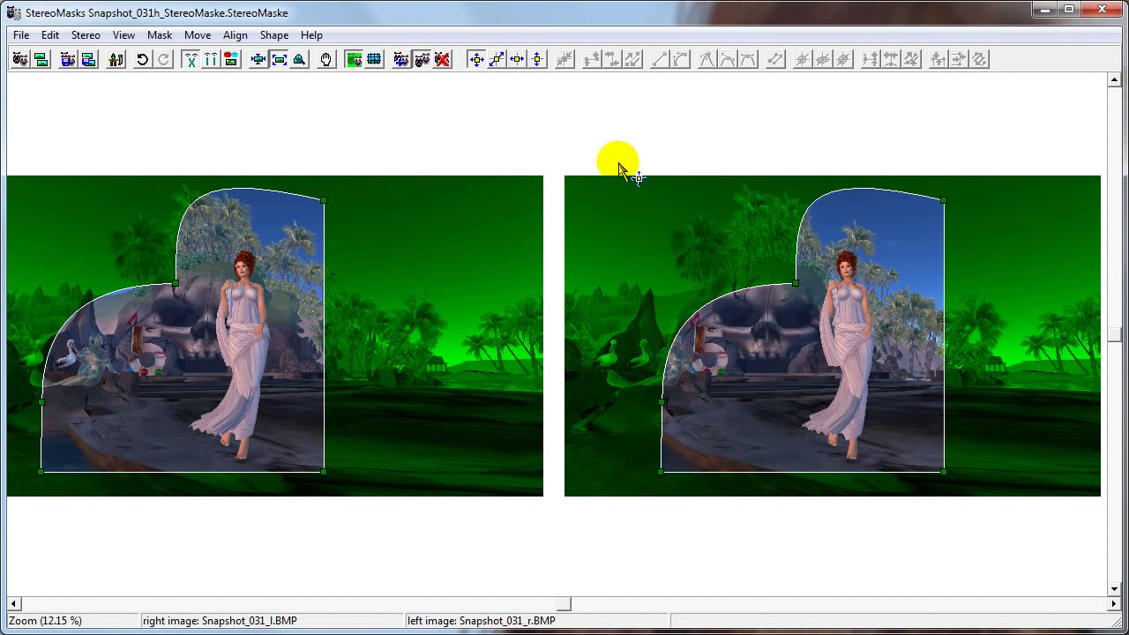
pyautogui.moveTo(609, 121)
pyautogui.mouseDown()
pyautogui.moveTo(675, 209)
pyautogui.moveTo(949, 457)
pyautogui.moveTo(974, 516)
pyautogui.mouseUp()
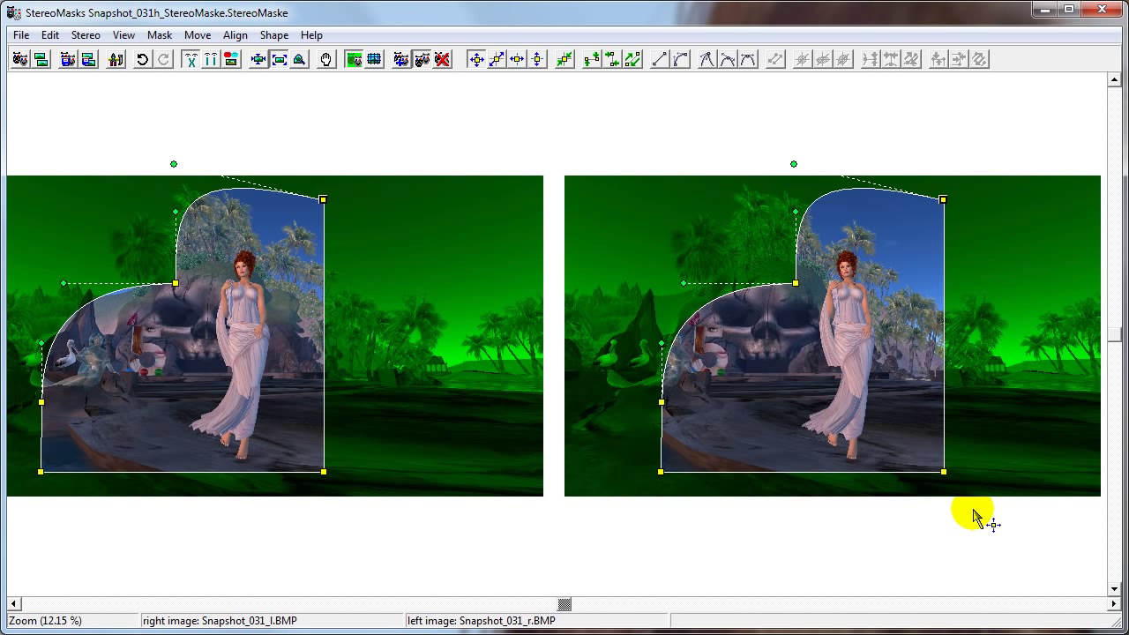
pyautogui.click(439, 59)
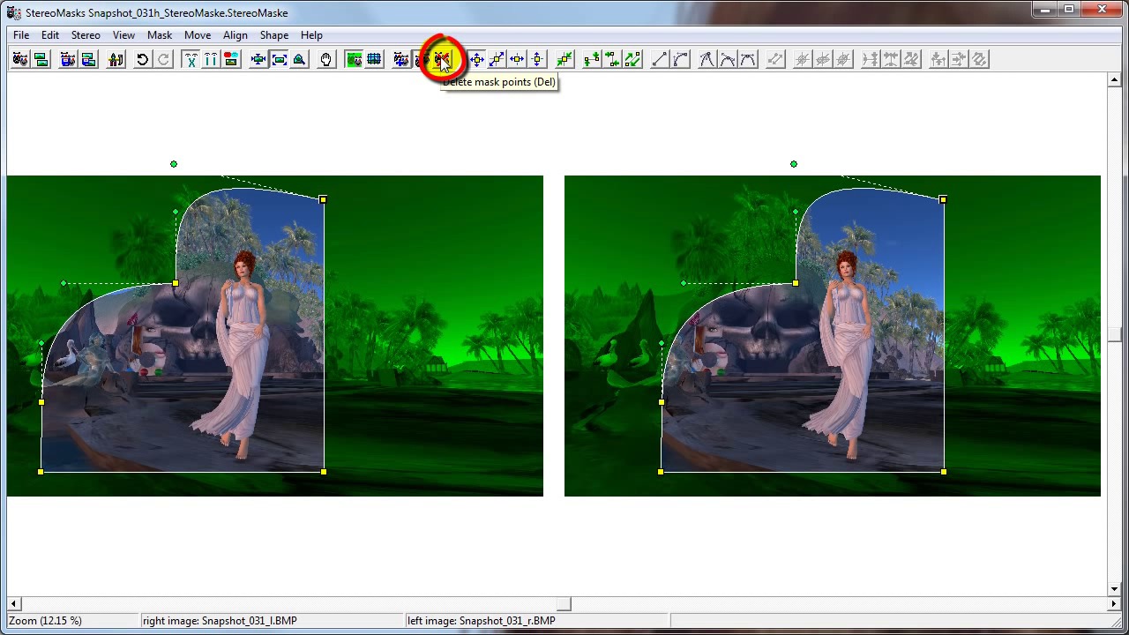
pyautogui.click(160, 36)
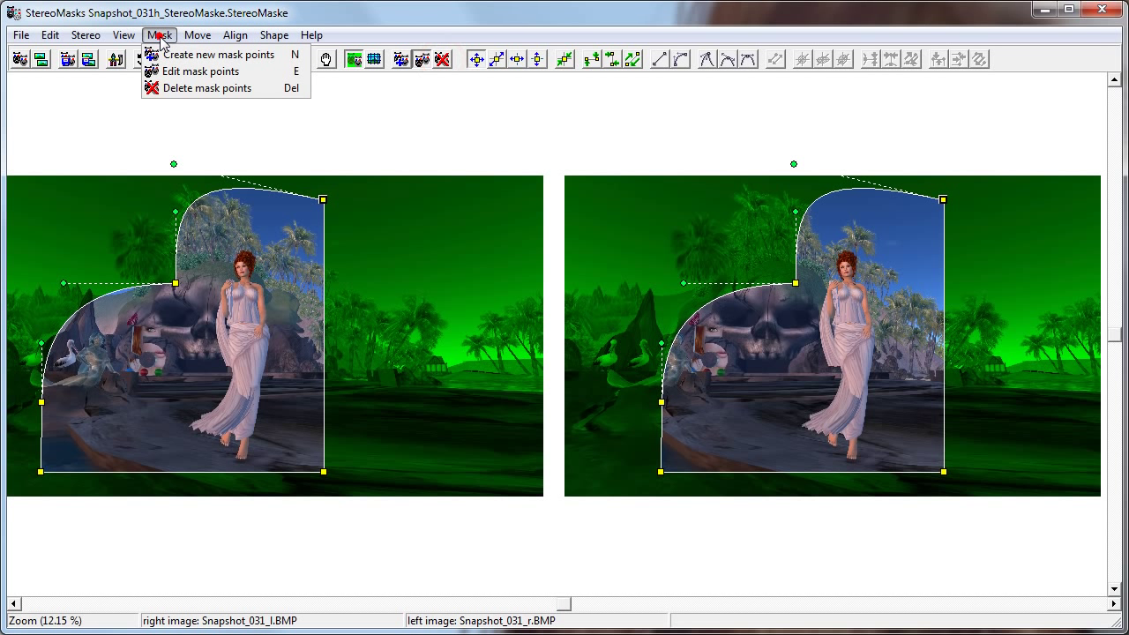
pyautogui.click(170, 88)
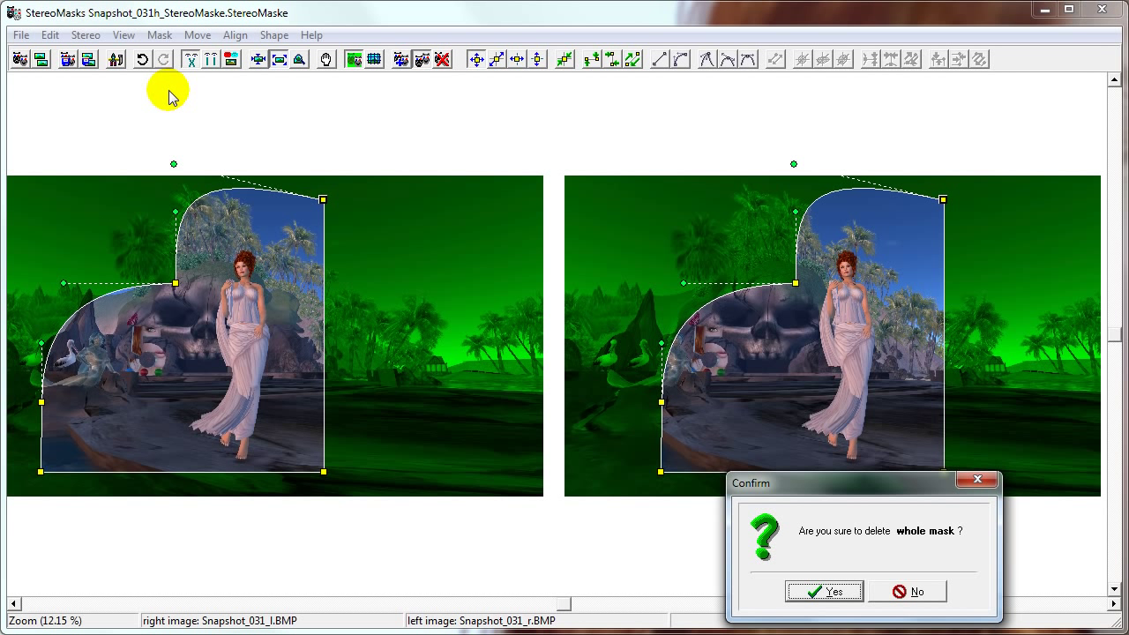
pyautogui.moveTo(852, 485); pyautogui.dragTo(554, 328)
pyautogui.click(527, 433)
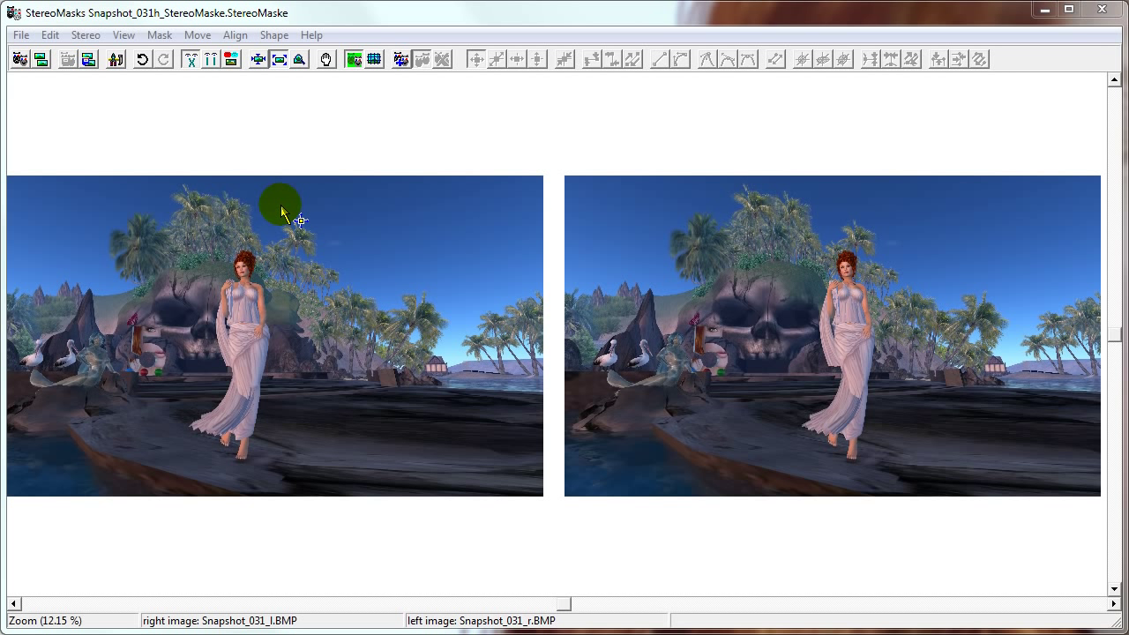
# Create a new straight-edged mask of eight points enclosing the woman, the skull rock and the palm trees
pyautogui.click(401, 60)
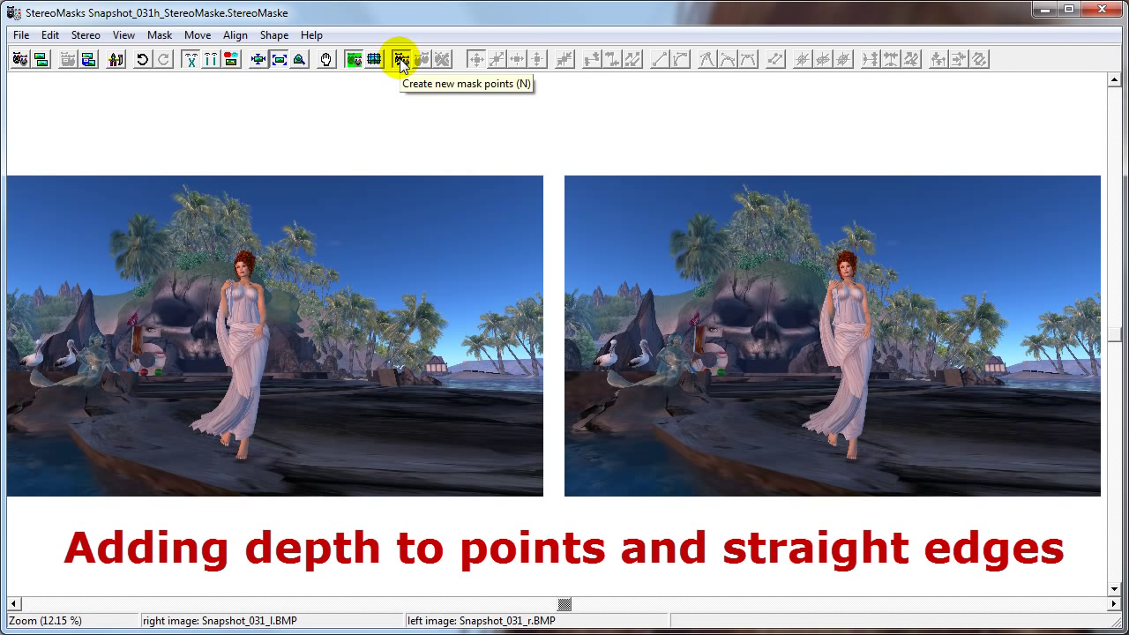
pyautogui.click(692, 202)
pyautogui.click(873, 202)
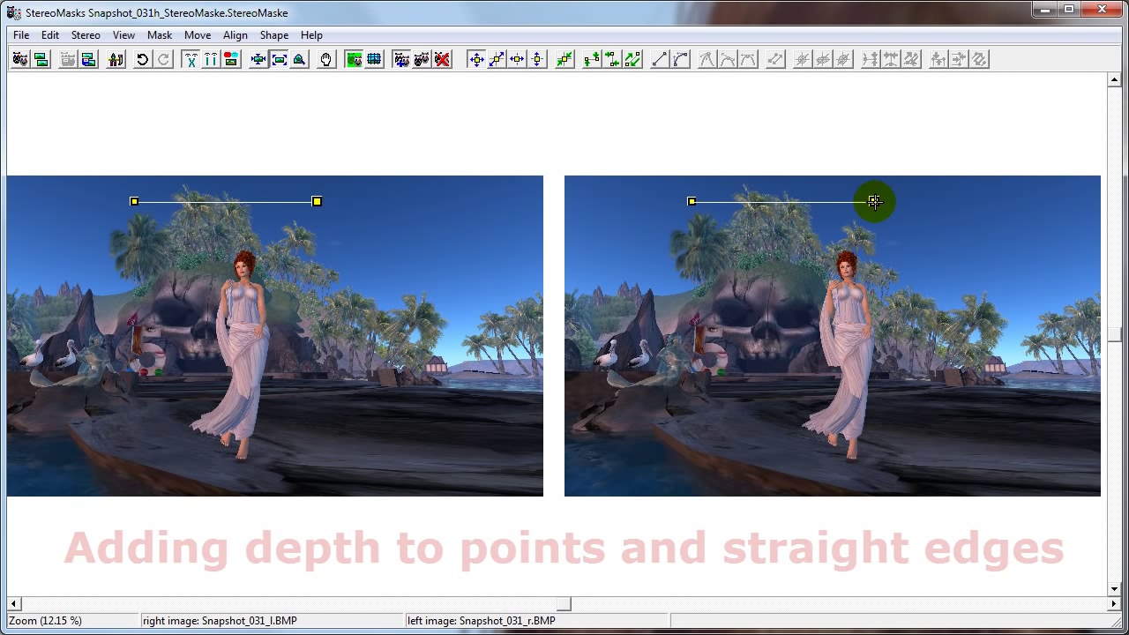
pyautogui.click(1015, 290)
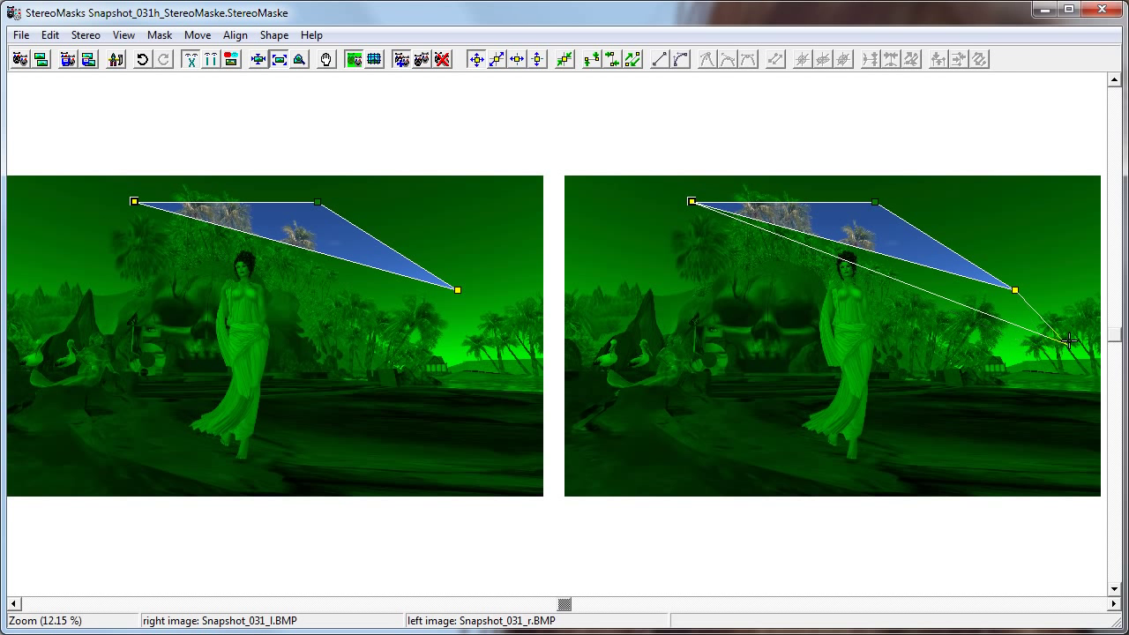
pyautogui.click(1016, 397)
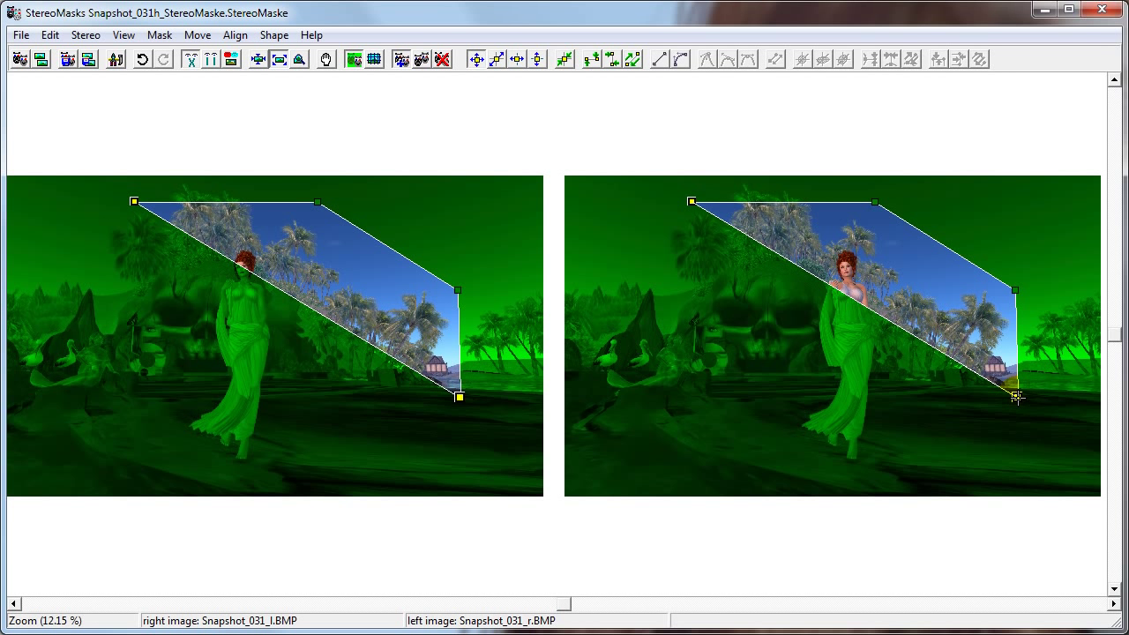
pyautogui.click(974, 483)
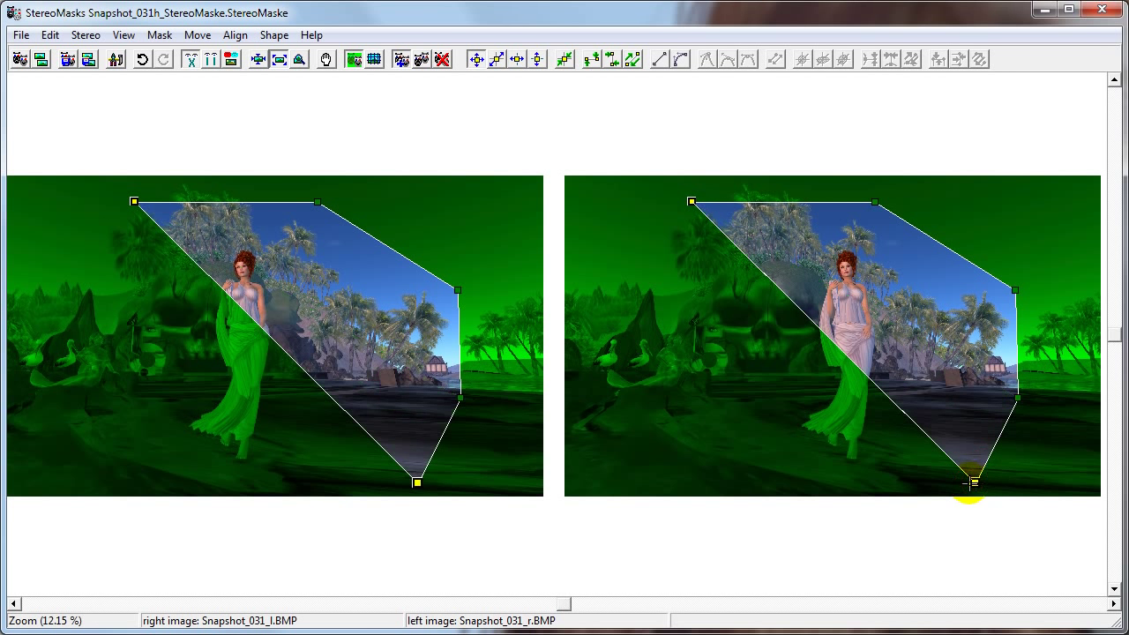
pyautogui.click(670, 480)
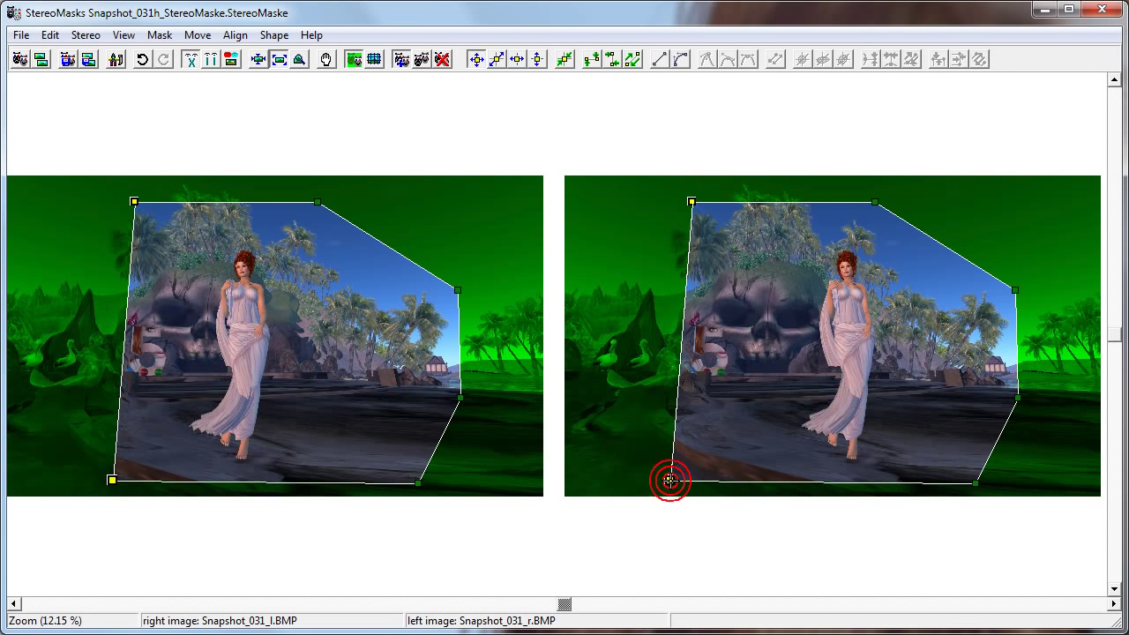
pyautogui.click(620, 397)
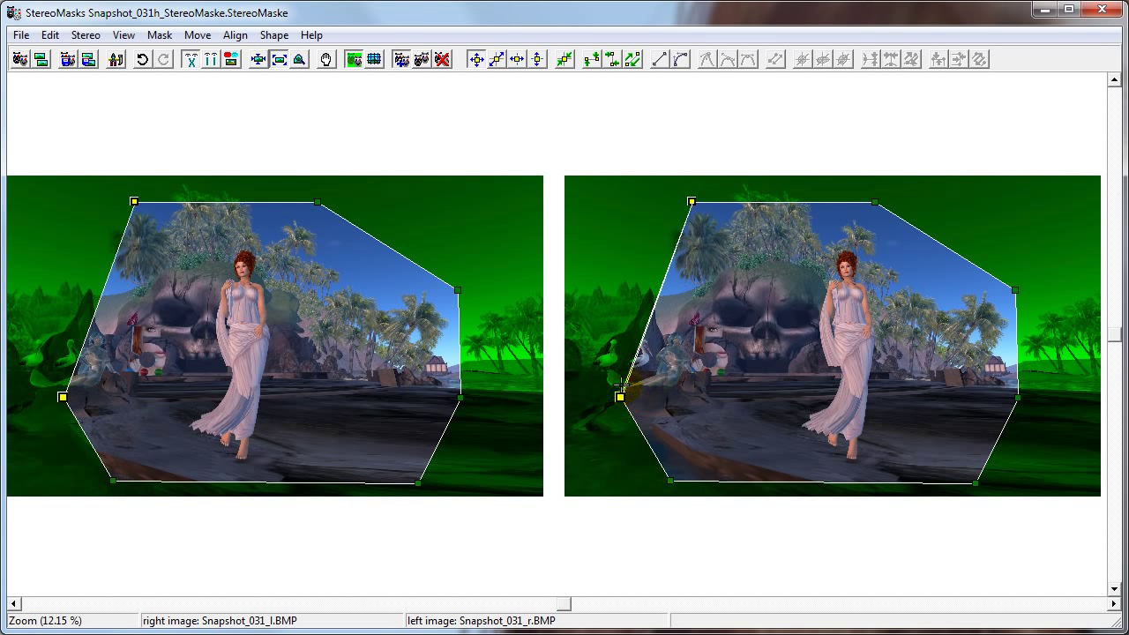
pyautogui.click(617, 306)
# In point editing, shift the depth of the mask's top-left point outward in the left-hand image, and set it back to the stereo window
pyautogui.click(422, 59)
pyautogui.click(605, 200)
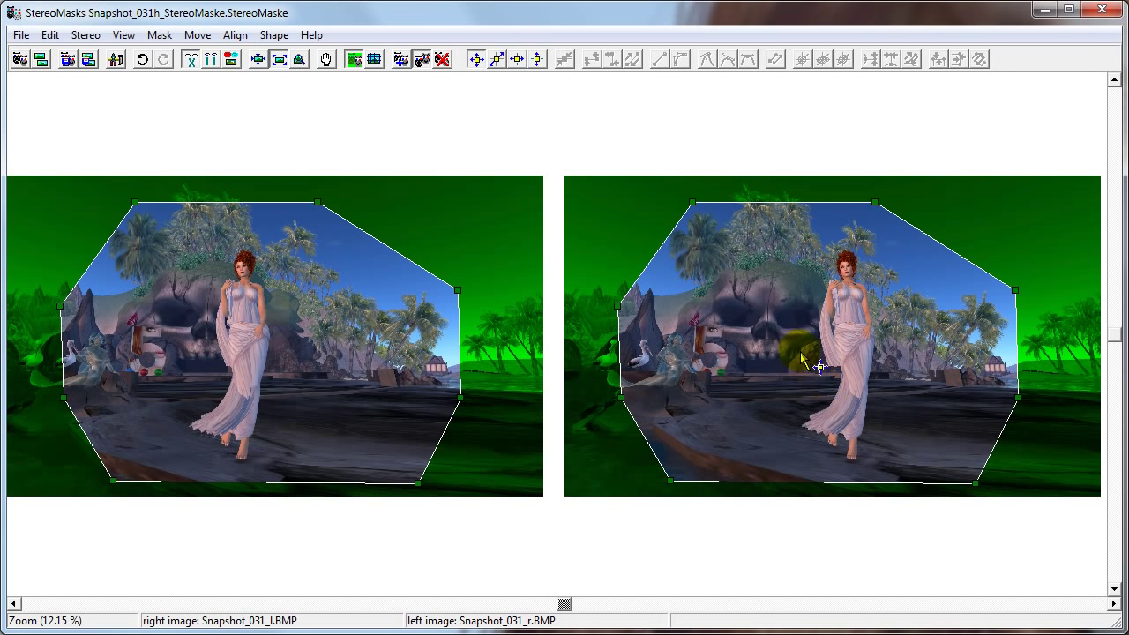
pyautogui.click(497, 60)
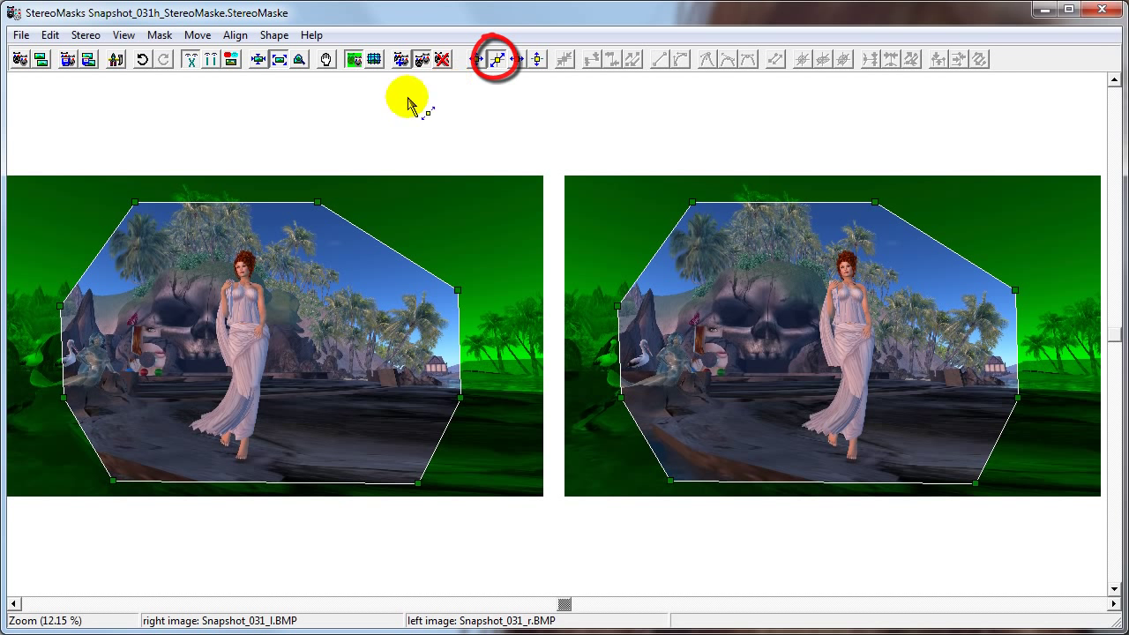
pyautogui.click(134, 202)
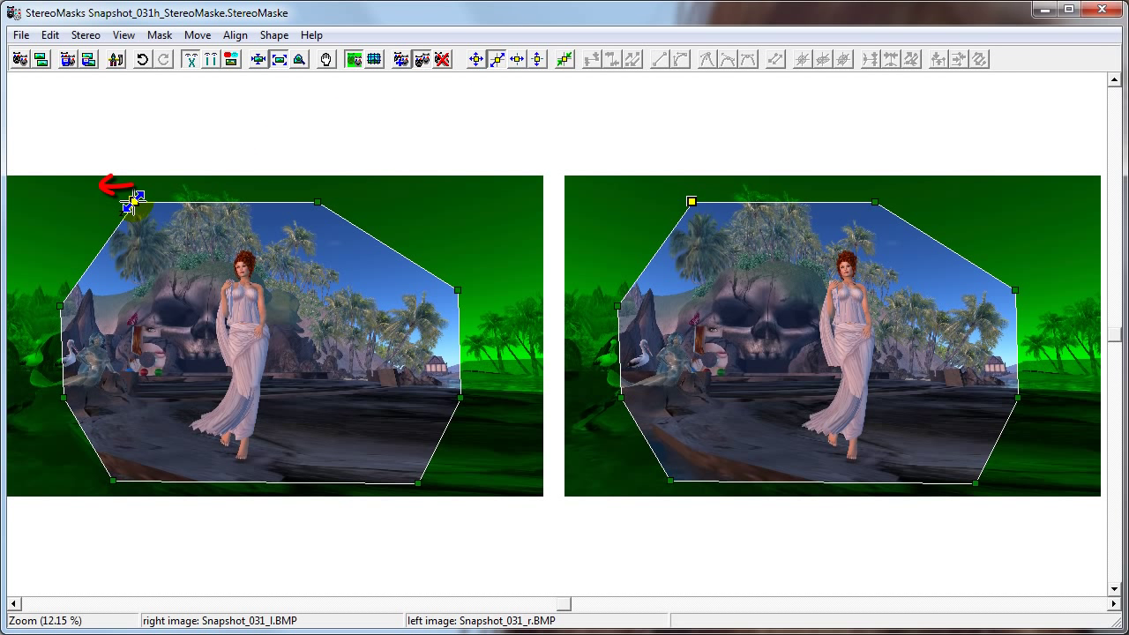
pyautogui.moveTo(132, 202); pyautogui.dragTo(100, 202)
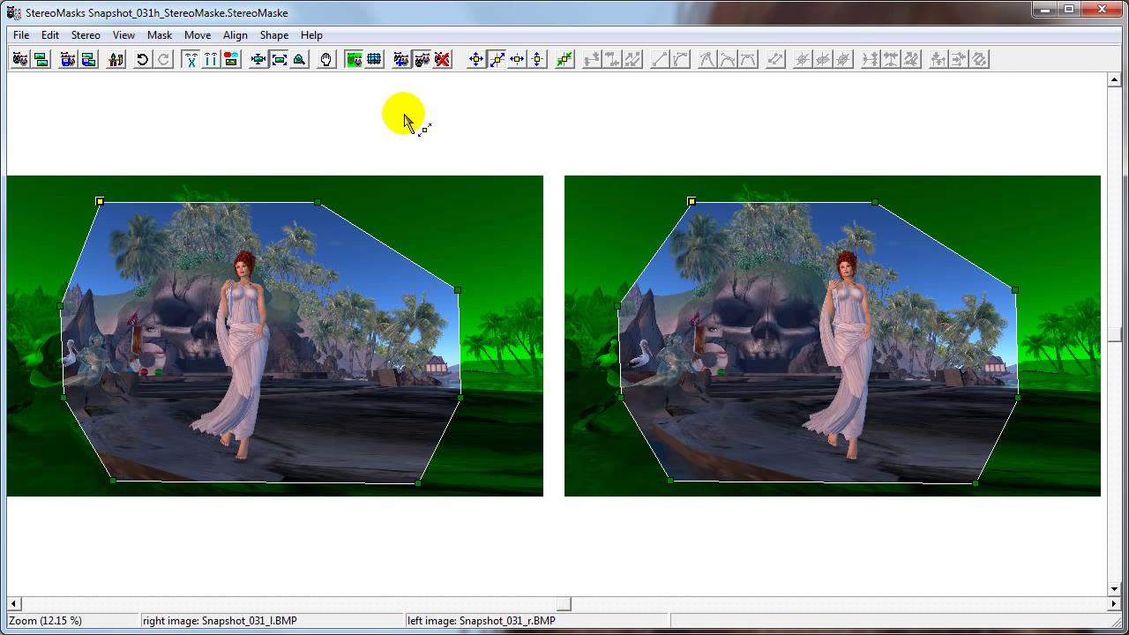
pyautogui.click(565, 60)
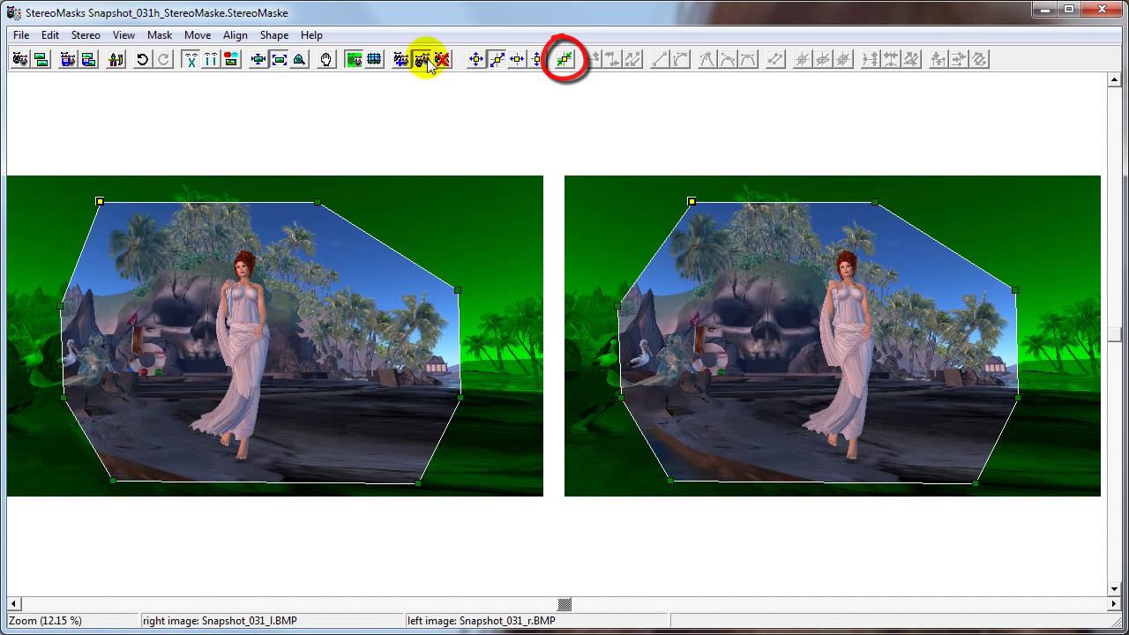
pyautogui.click(236, 36)
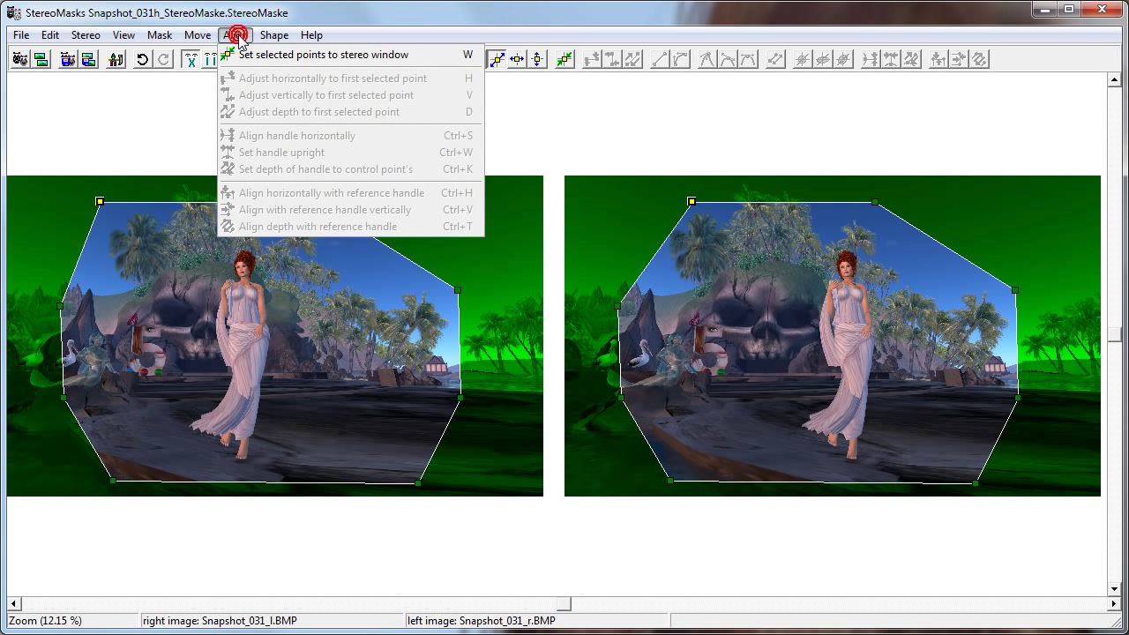
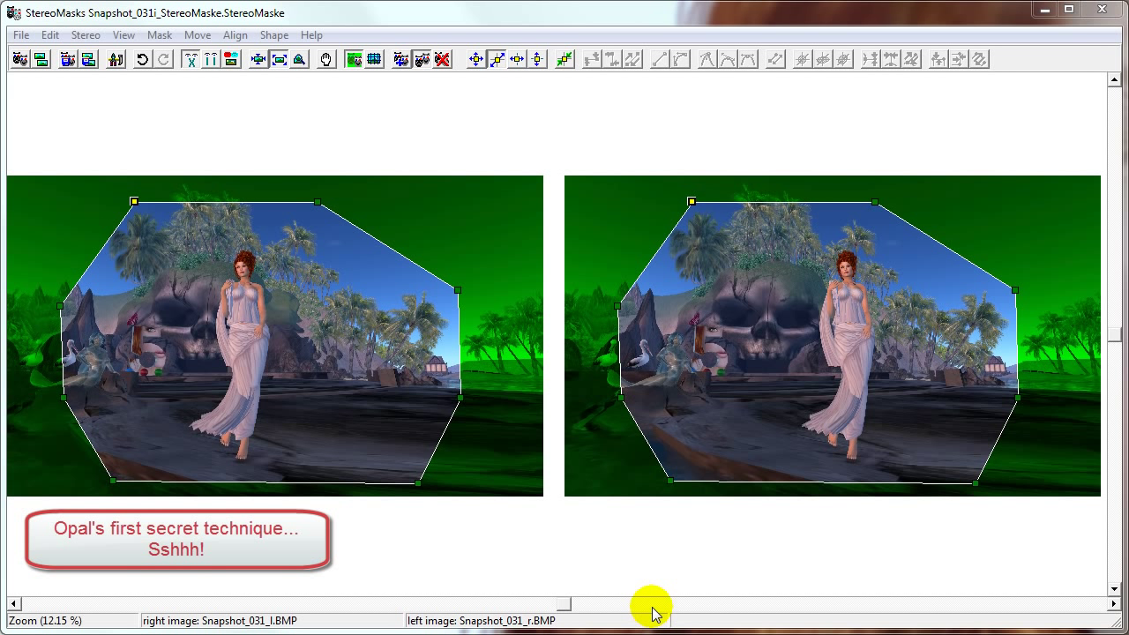
# Move the mask's bottom-left point horizontally to below the woman's dress hem, and shift its depth leftward in the left-hand image
pyautogui.click(669, 481)
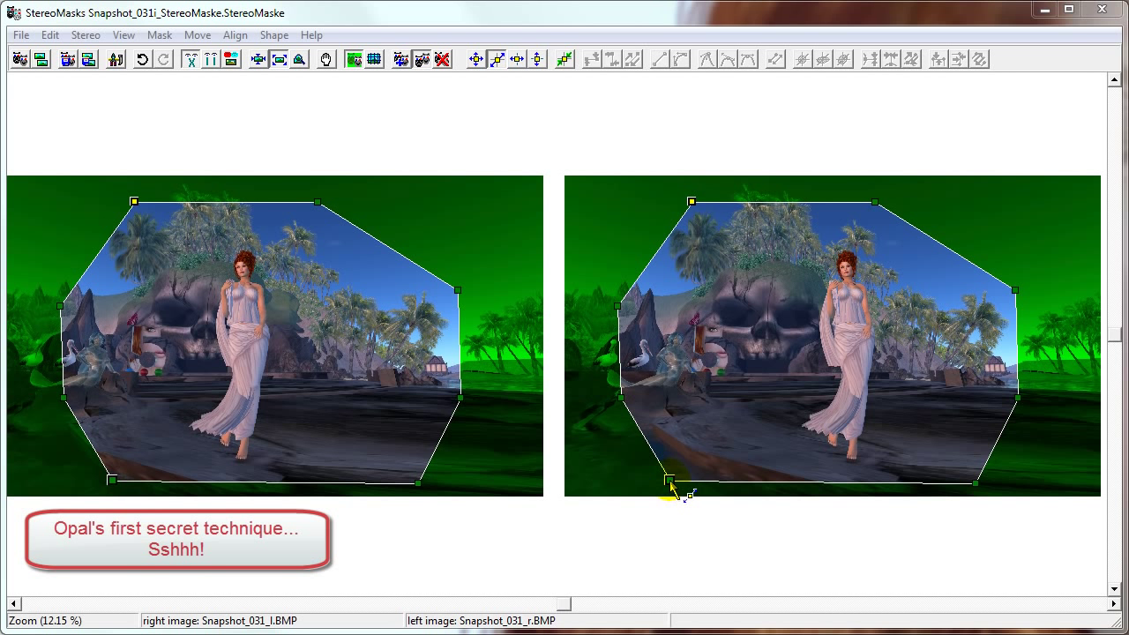
pyautogui.click(670, 481)
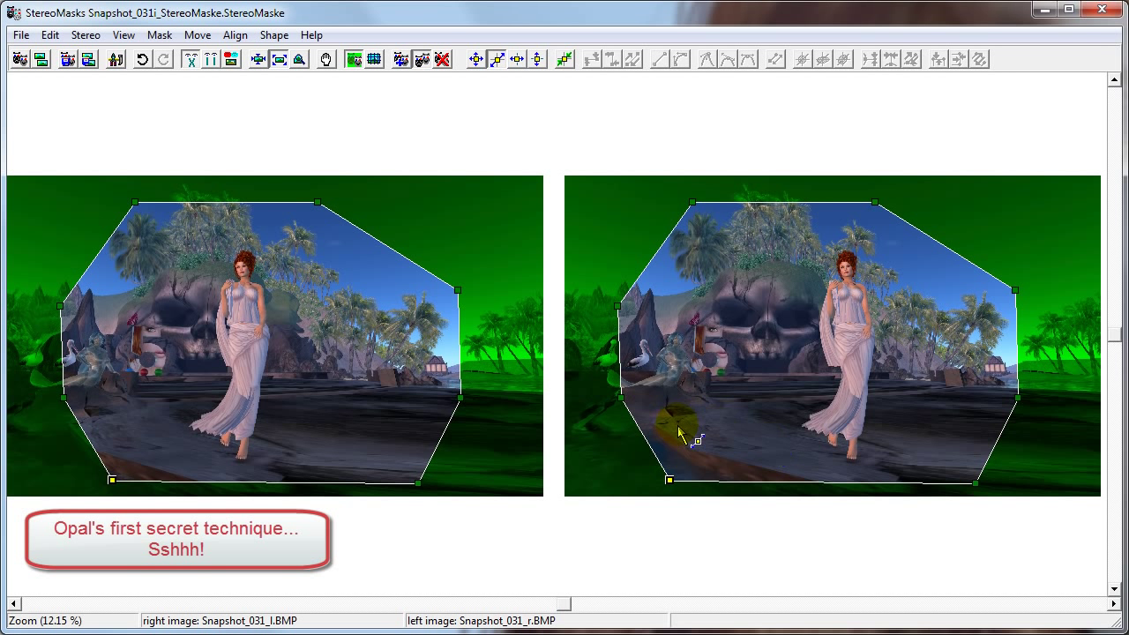
pyautogui.click(516, 59)
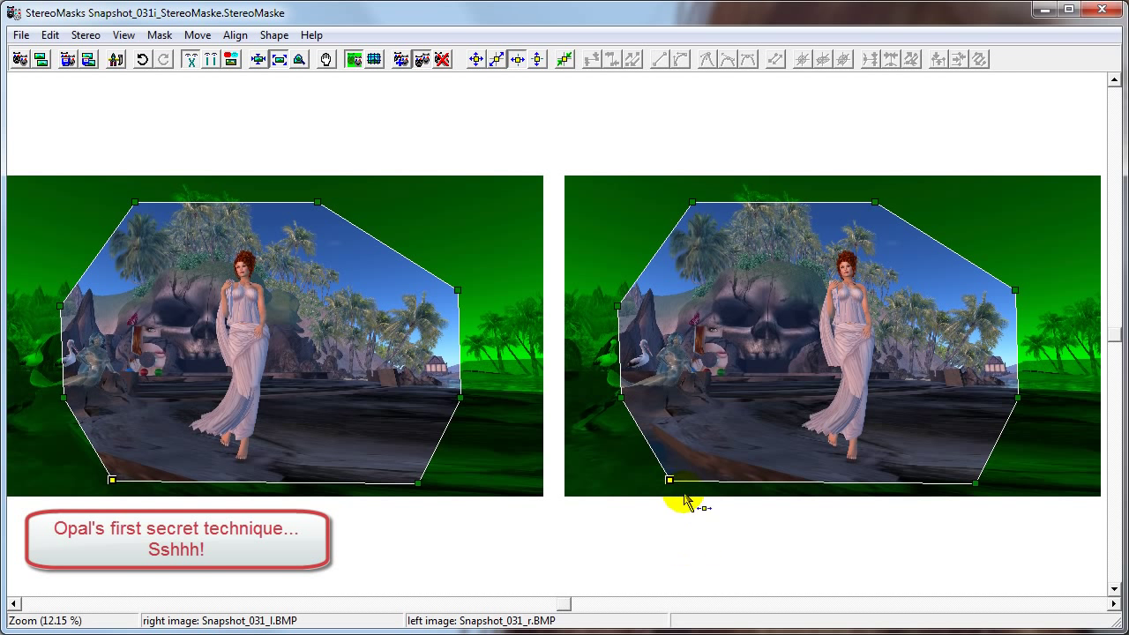
pyautogui.moveTo(670, 479); pyautogui.dragTo(806, 480)
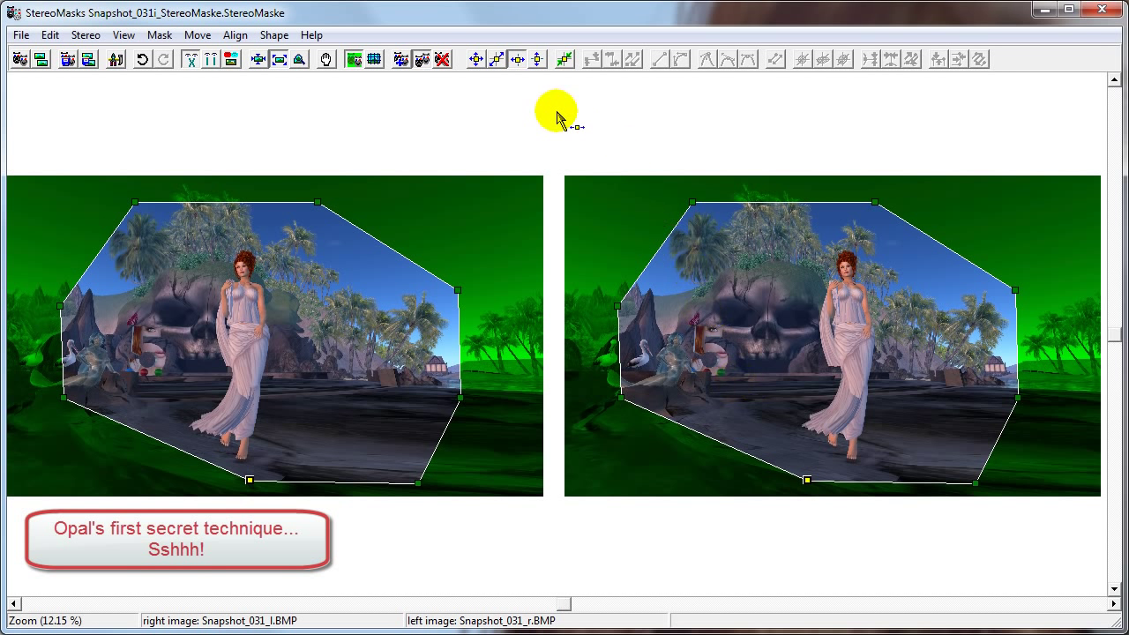
pyautogui.click(498, 60)
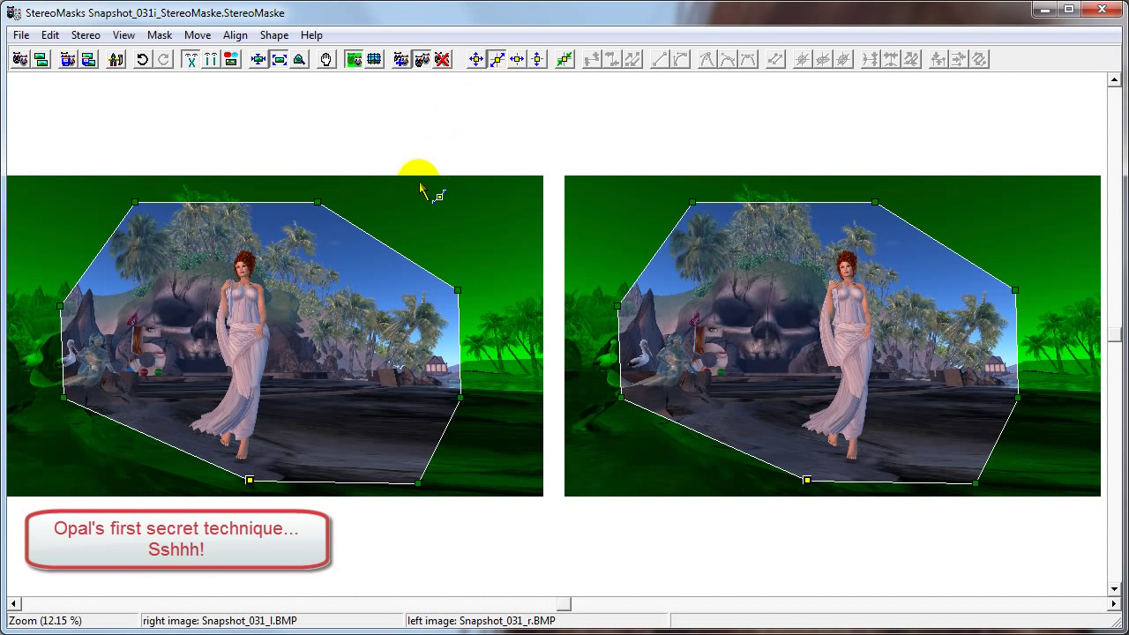
pyautogui.moveTo(249, 480); pyautogui.dragTo(192, 477)
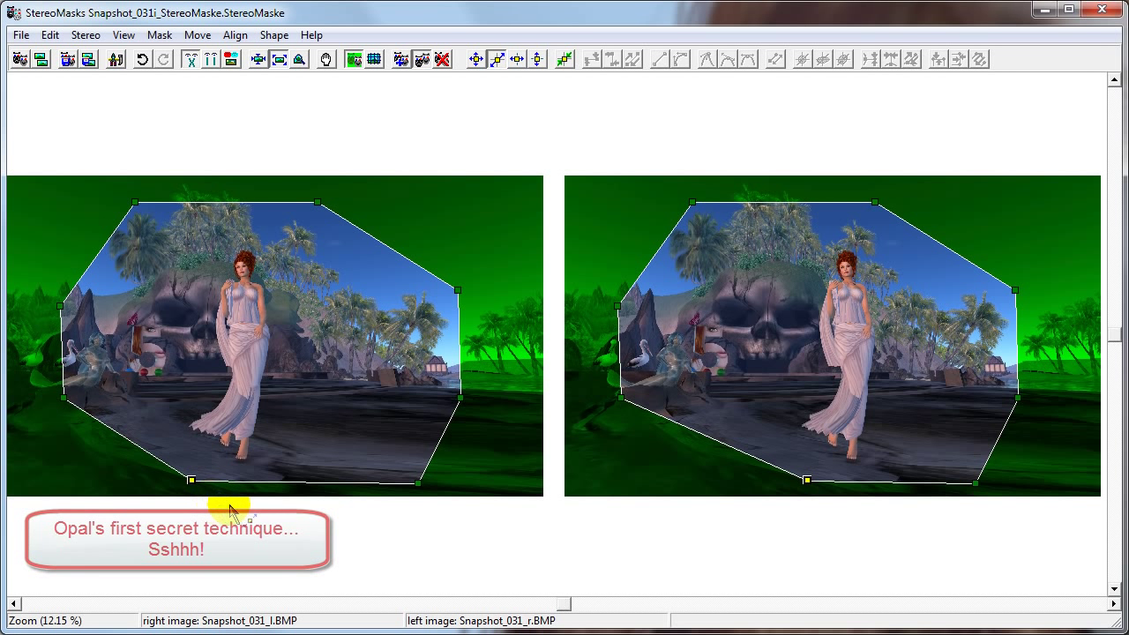
# Move the upper point on the mask's left side inward and slightly up, and shift its depth slightly leftward in the left-hand image
pyautogui.click(616, 306)
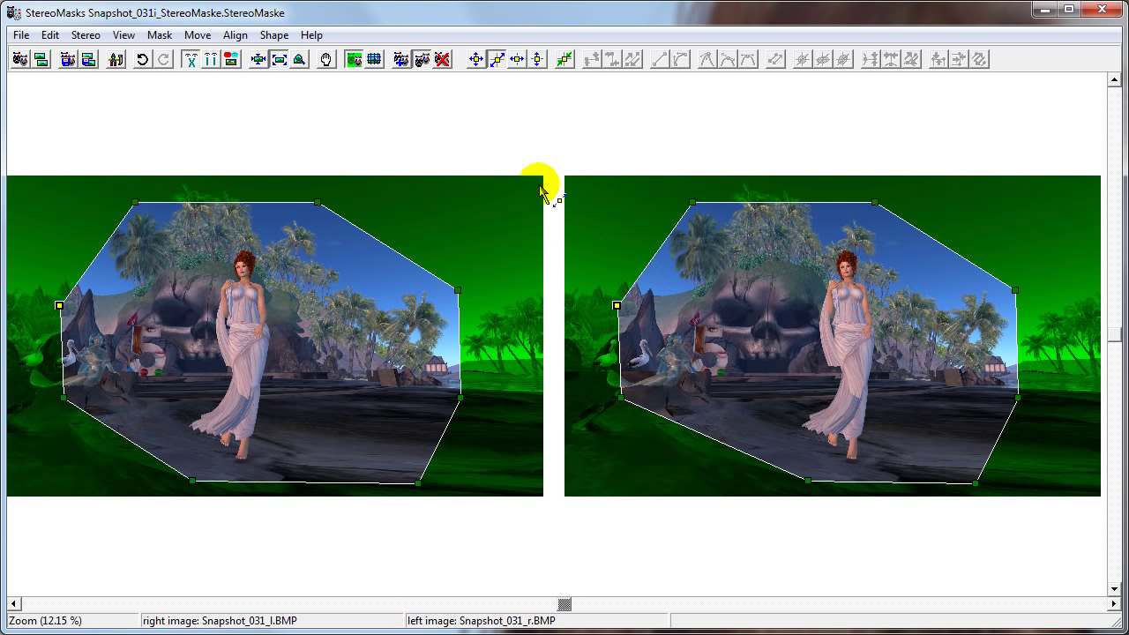
pyautogui.click(477, 59)
pyautogui.moveTo(623, 308); pyautogui.dragTo(650, 289)
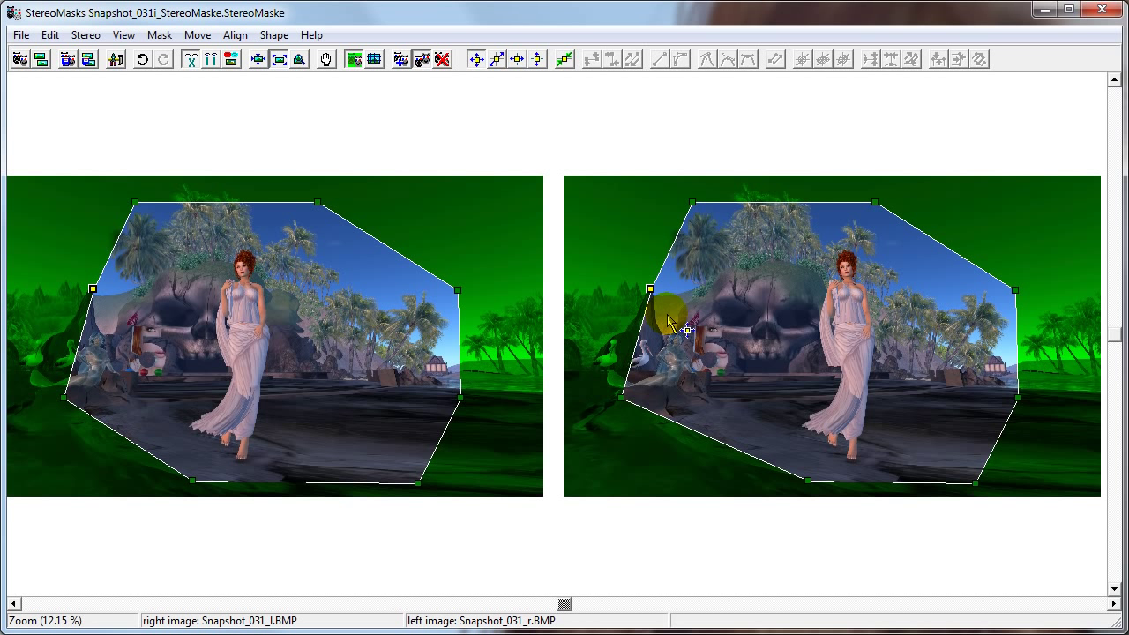
pyautogui.click(498, 59)
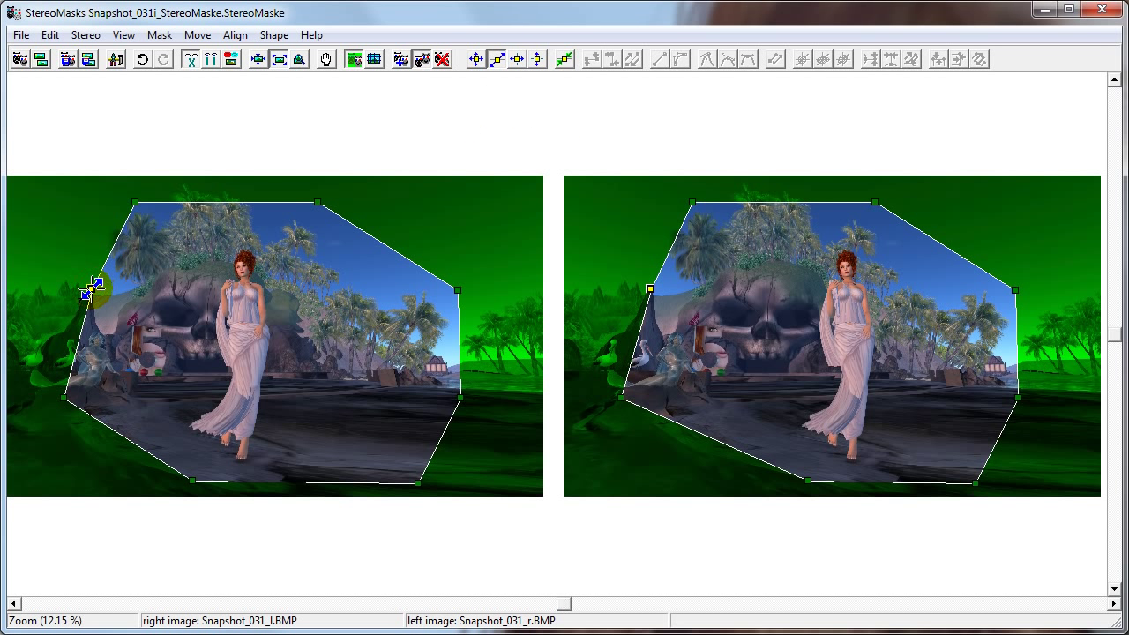
pyautogui.moveTo(91, 289); pyautogui.dragTo(90, 288)
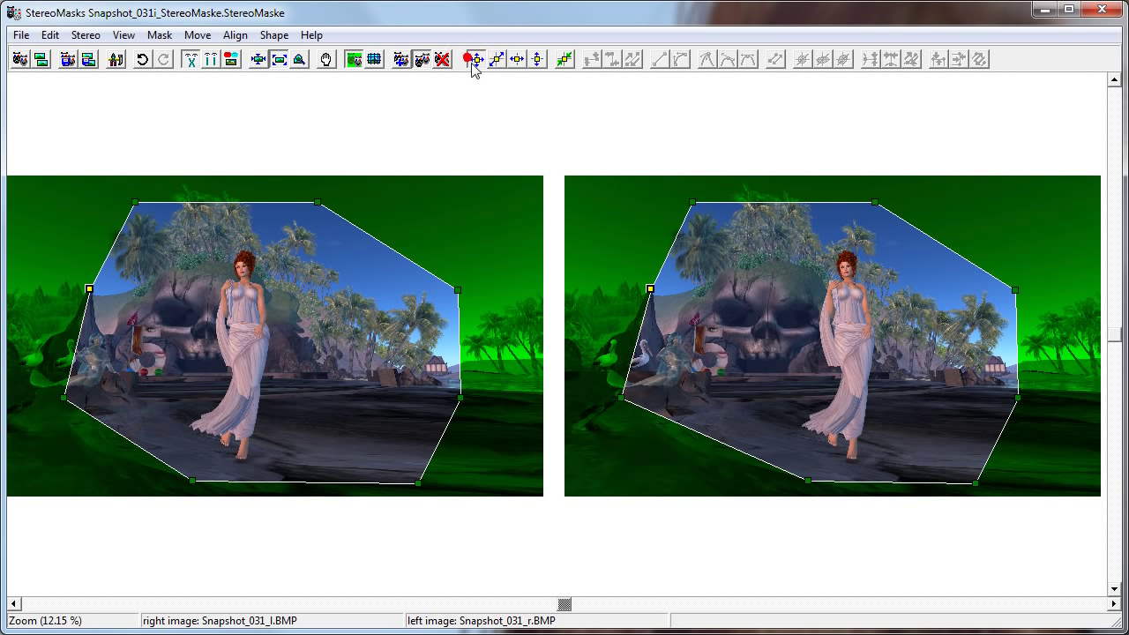
# Move the lower point on the mask's left side inward and down, and shift its depth leftward in the left-hand image
pyautogui.click(620, 397)
pyautogui.moveTo(617, 396); pyautogui.dragTo(670, 418)
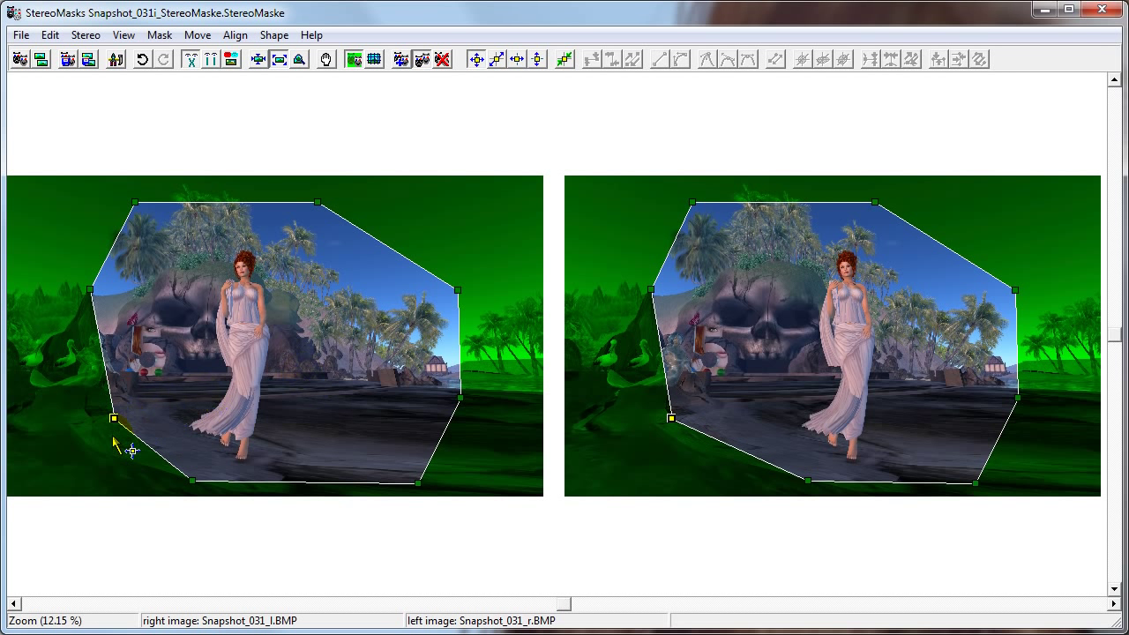
pyautogui.click(497, 59)
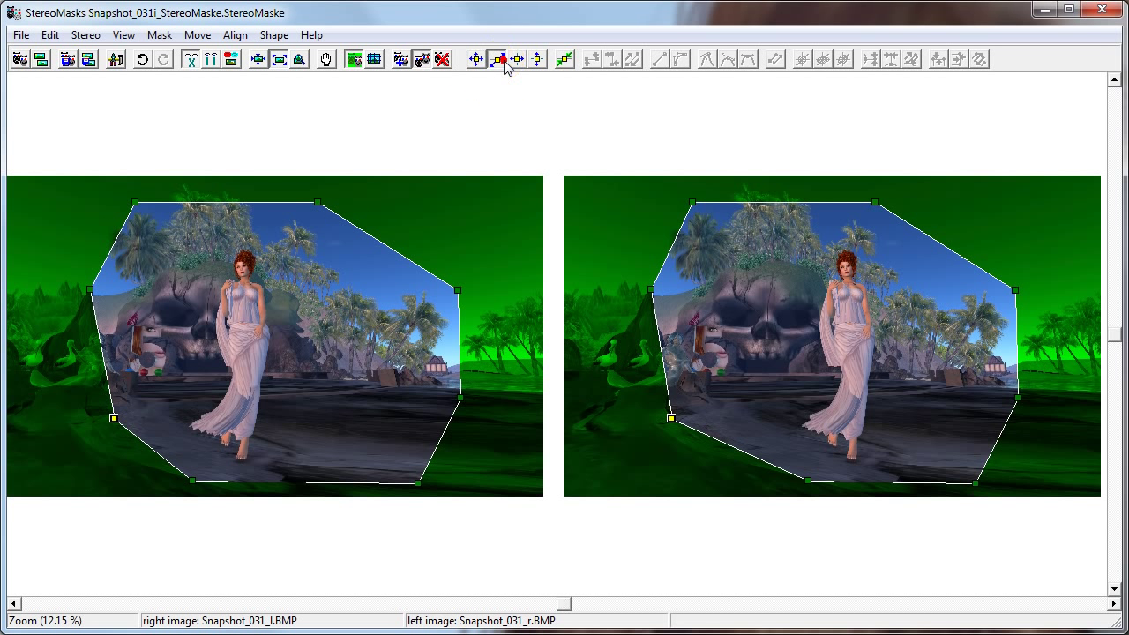
pyautogui.moveTo(114, 417); pyautogui.dragTo(90, 418)
pyautogui.click(90, 417)
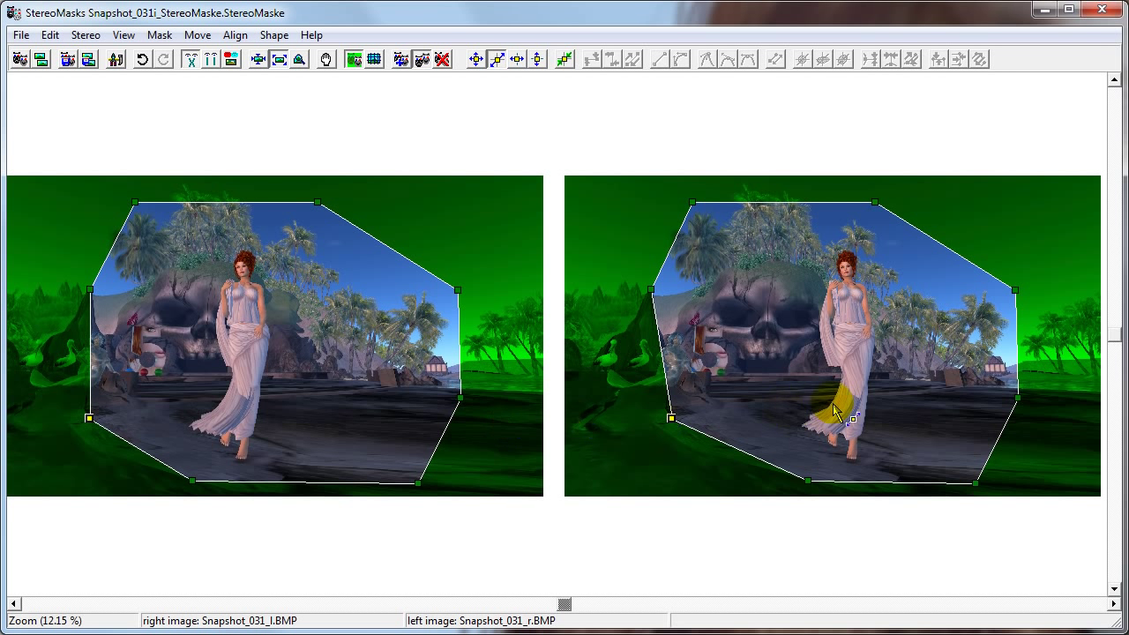
# Select the lower point on the mask's right side and bring it into view at 75 % zoom
pyautogui.click(1016, 397)
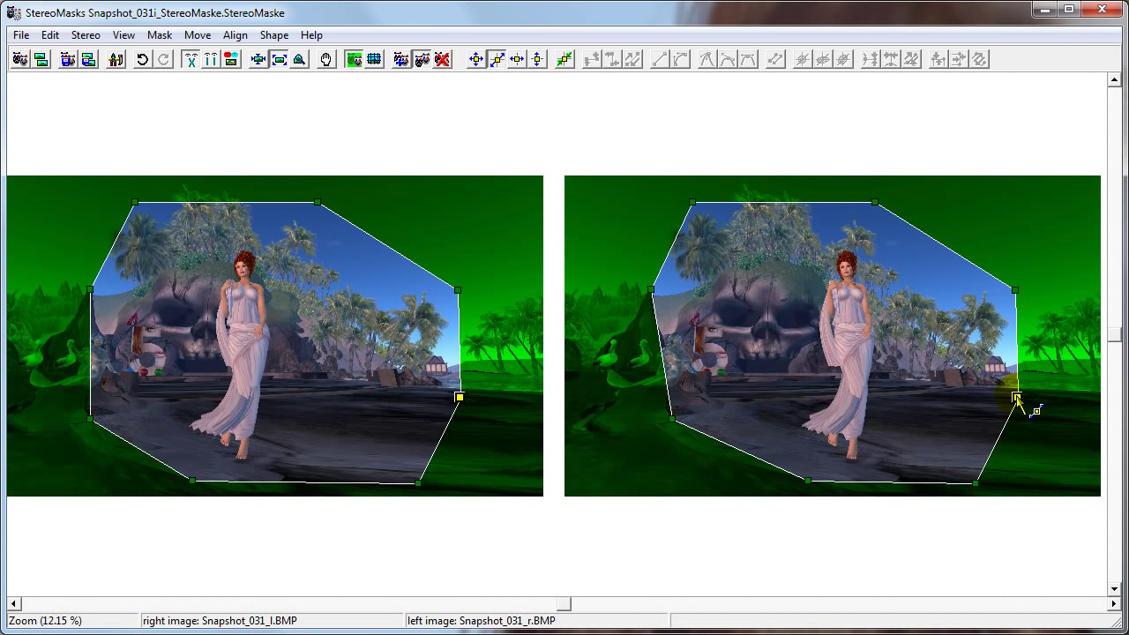
pyautogui.click(294, 60)
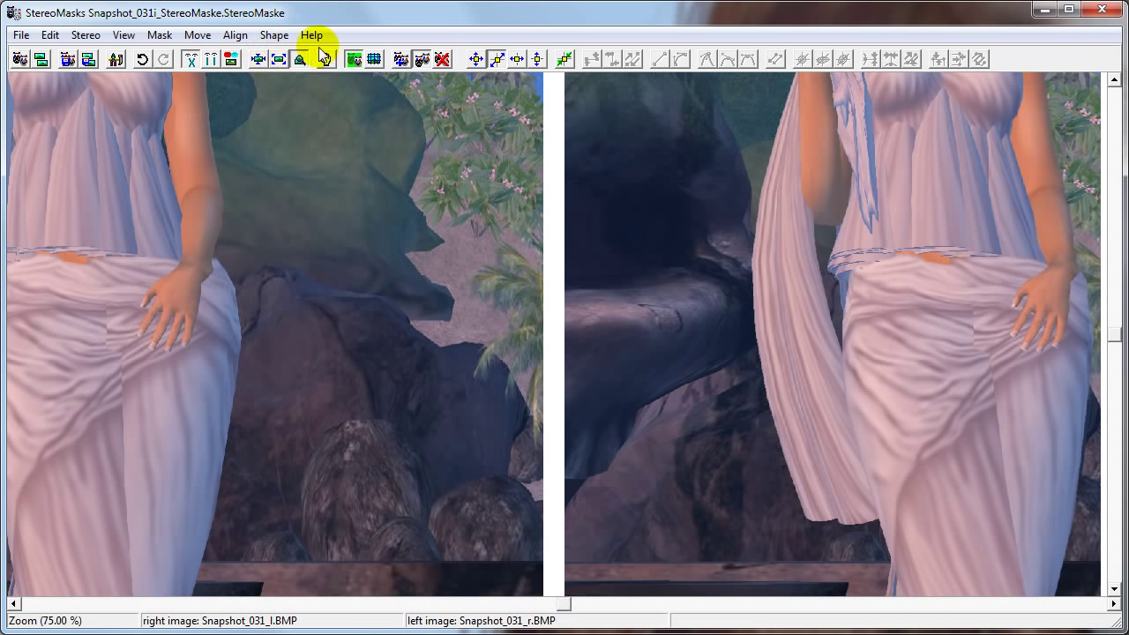
pyautogui.click(325, 58)
pyautogui.moveTo(937, 470); pyautogui.dragTo(537, 345)
pyautogui.moveTo(783, 438); pyautogui.dragTo(648, 383)
pyautogui.moveTo(907, 348); pyautogui.dragTo(501, 344)
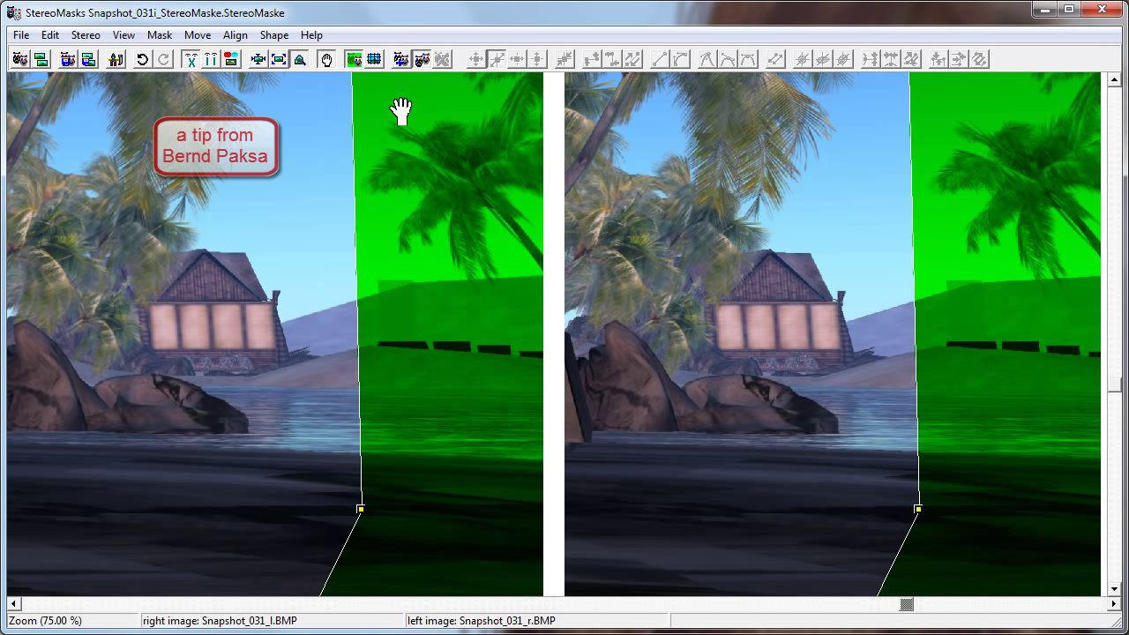
# Alternate between hand panning and the depth, X-direction and Y-direction point-shift modes, ending in the XY shift mode
pyautogui.click(471, 87)
pyautogui.press('space')
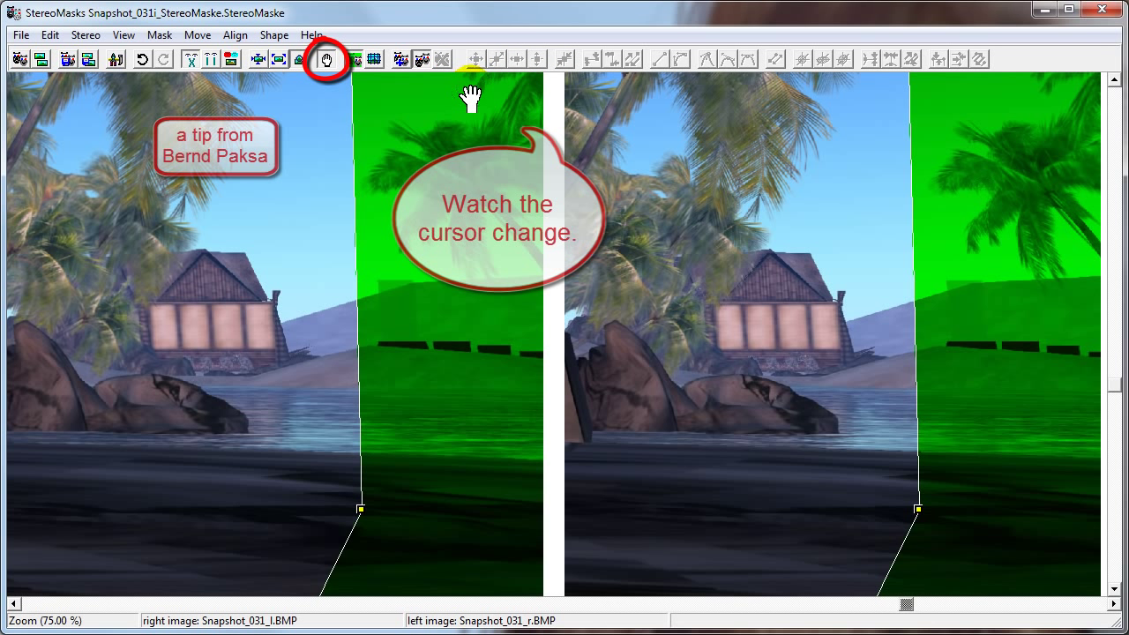
pyautogui.press('space')
pyautogui.press('shift')
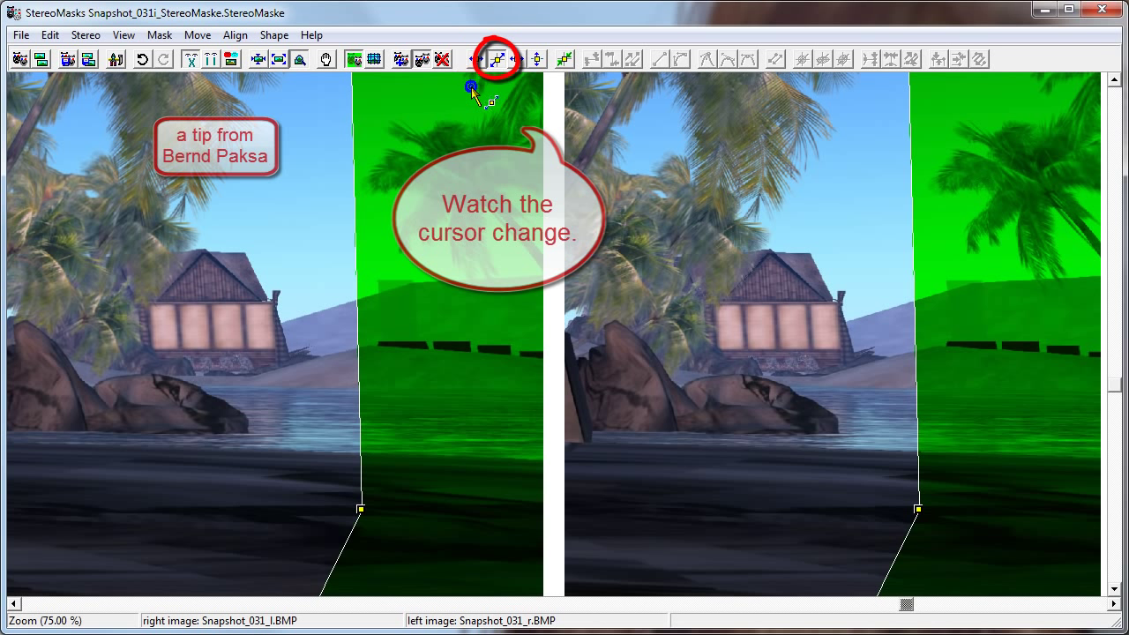
pyautogui.press('ctrl')
pyautogui.press('space')
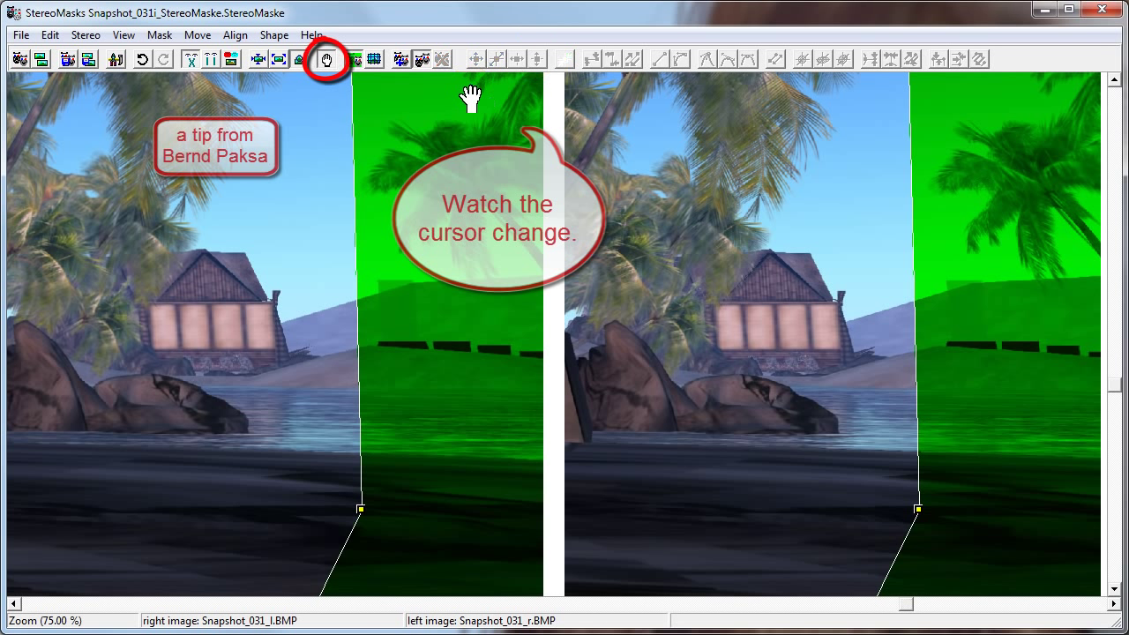
pyautogui.press('space')
pyautogui.press('shift')
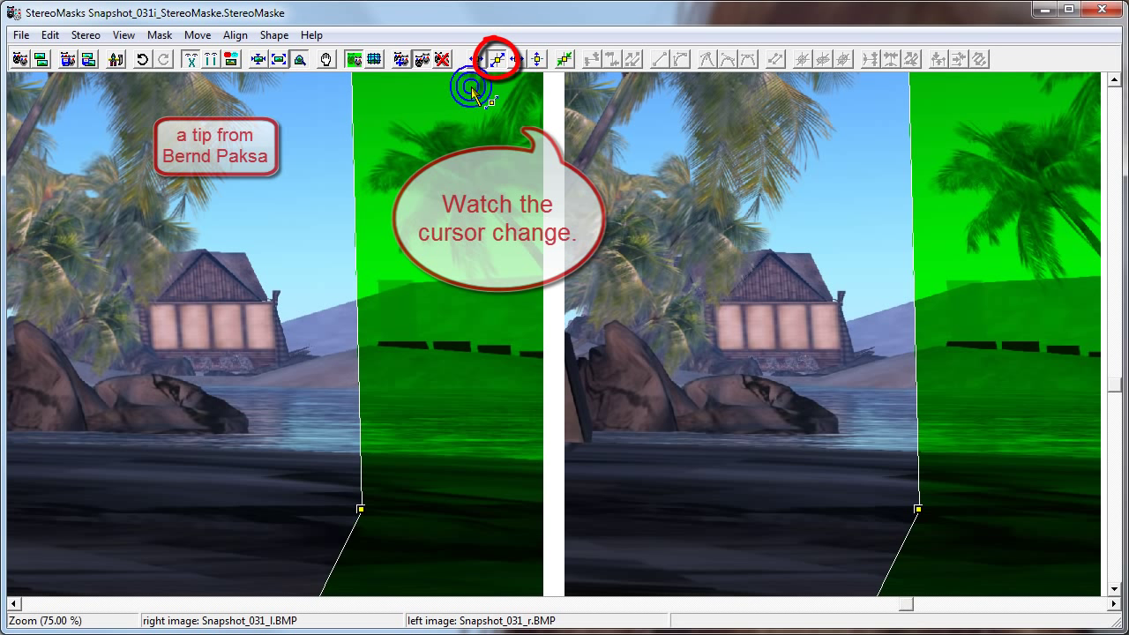
pyautogui.press('ctrl')
pyautogui.press('space')
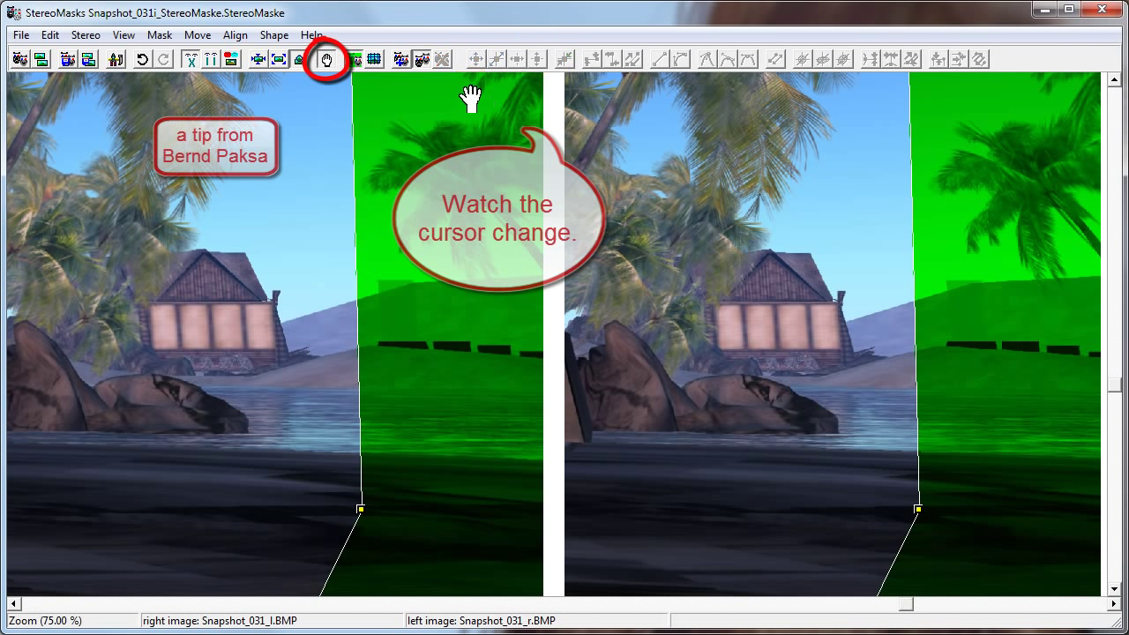
pyautogui.press('space')
pyautogui.press('shift')
pyautogui.press('ctrl')
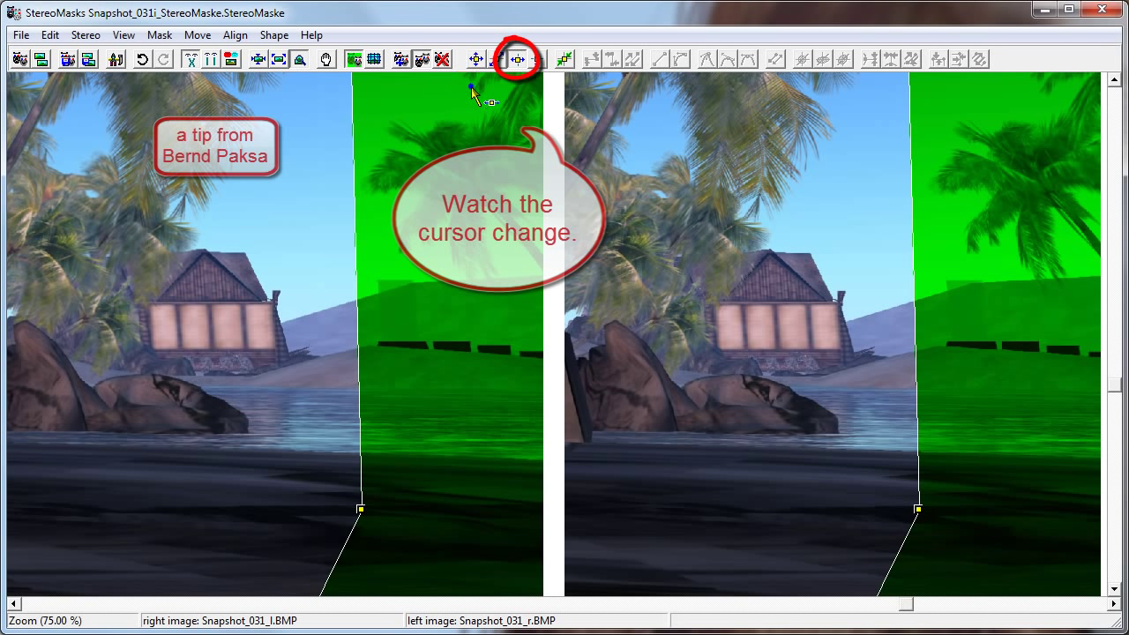
pyautogui.hotkey('ctrl', 'shift')
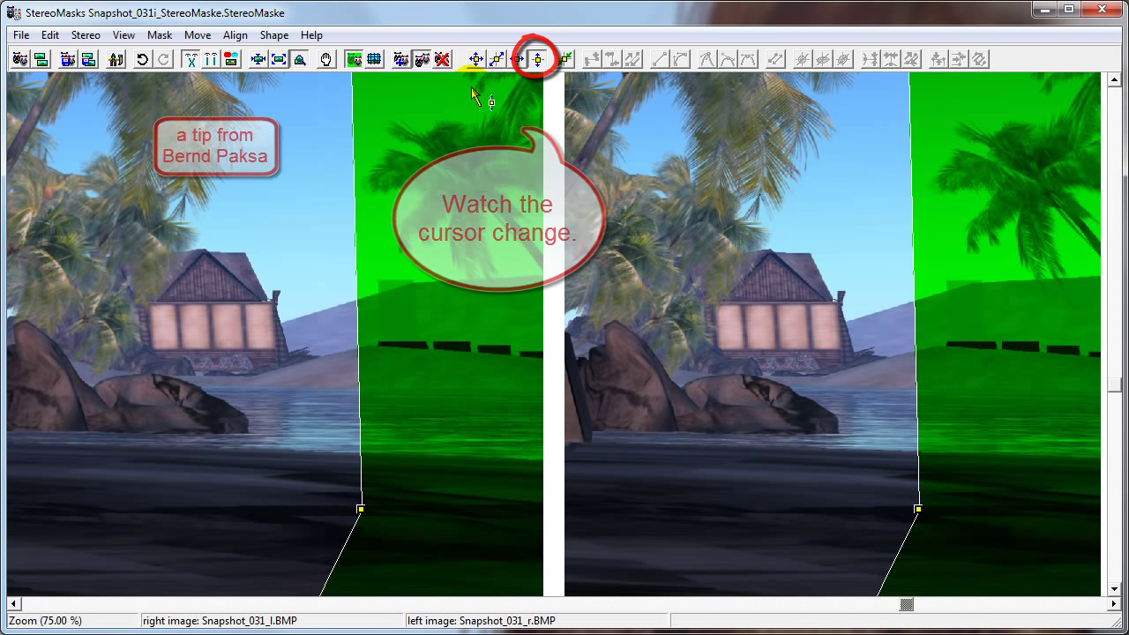
pyautogui.press('space')
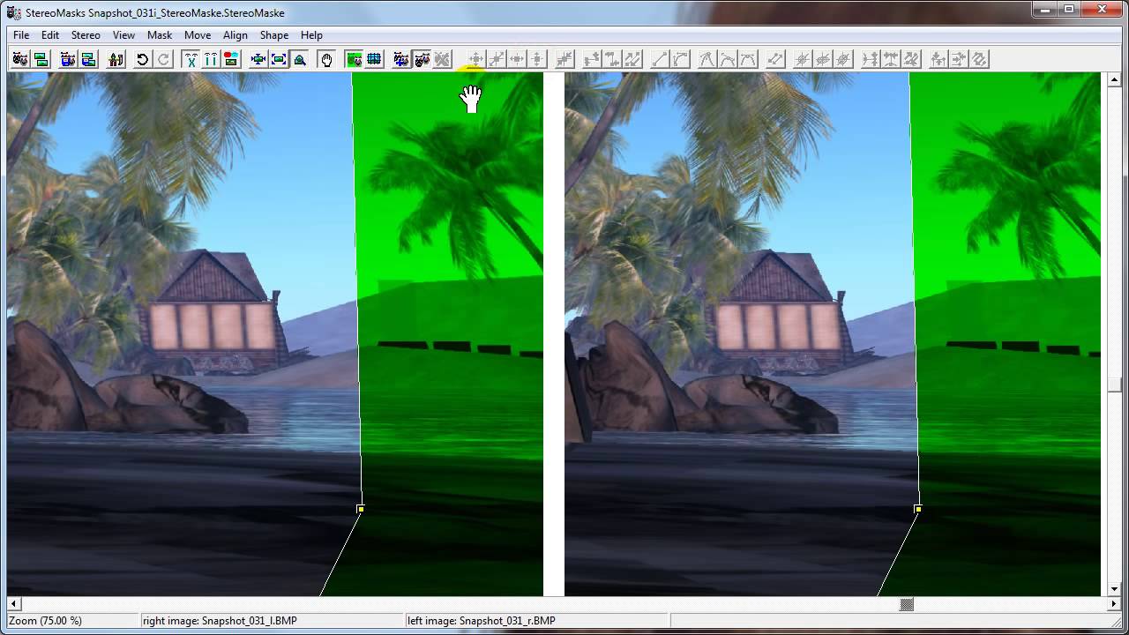
pyautogui.press('space')
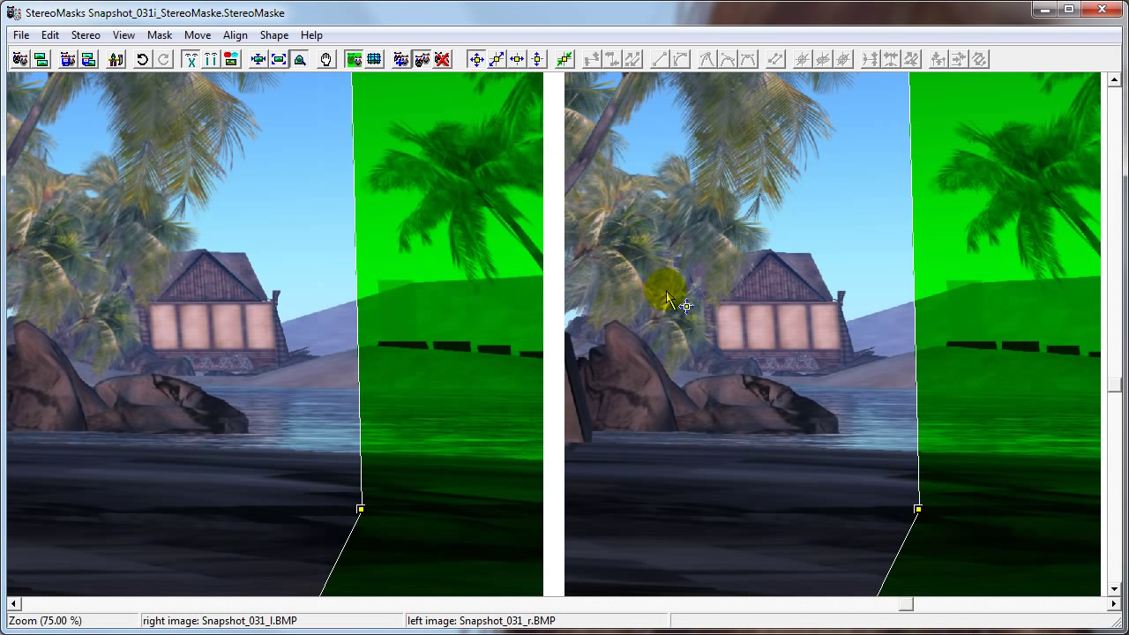
# Move the lower point on the mask's right side inward and up, and shift its depth leftward in the left-hand image
pyautogui.moveTo(918, 509); pyautogui.dragTo(889, 478)
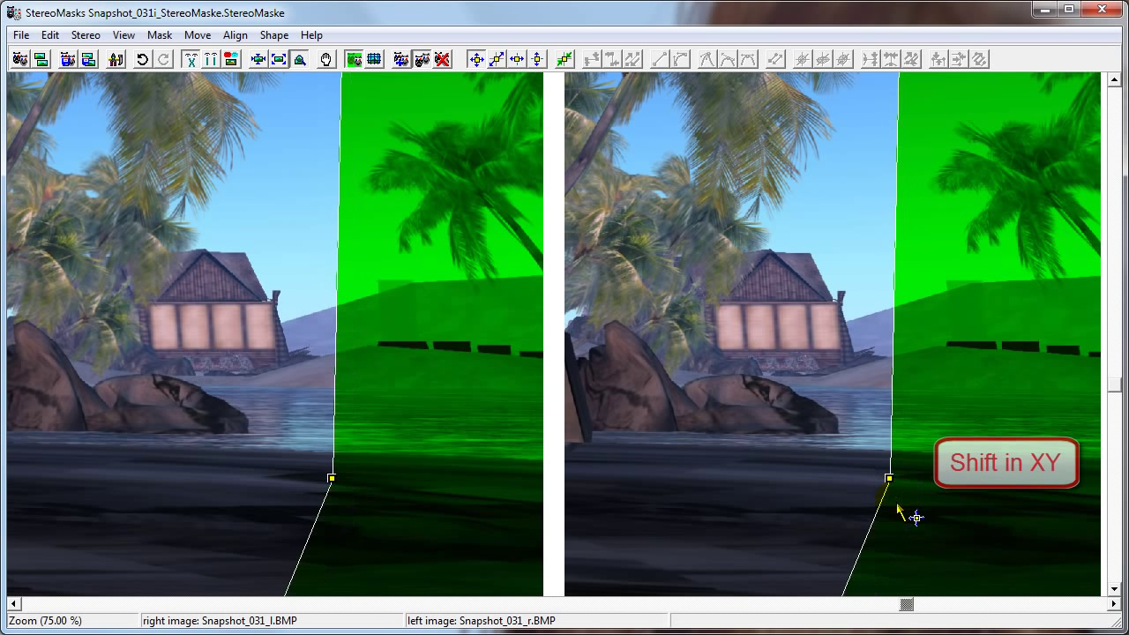
pyautogui.press('d')
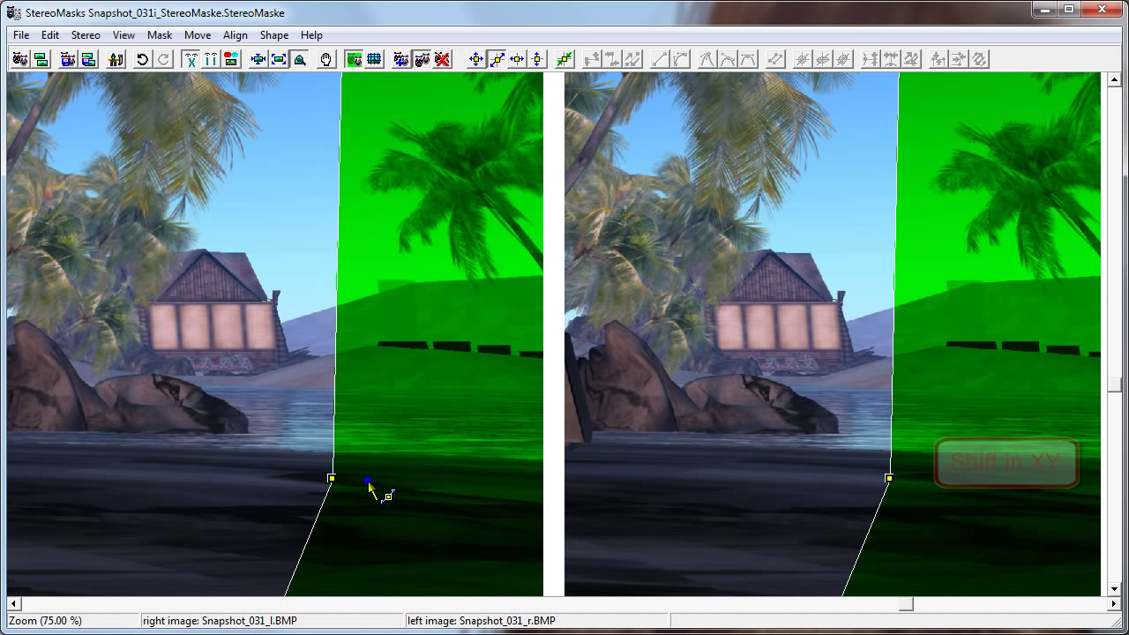
pyautogui.moveTo(332, 479); pyautogui.dragTo(268, 477)
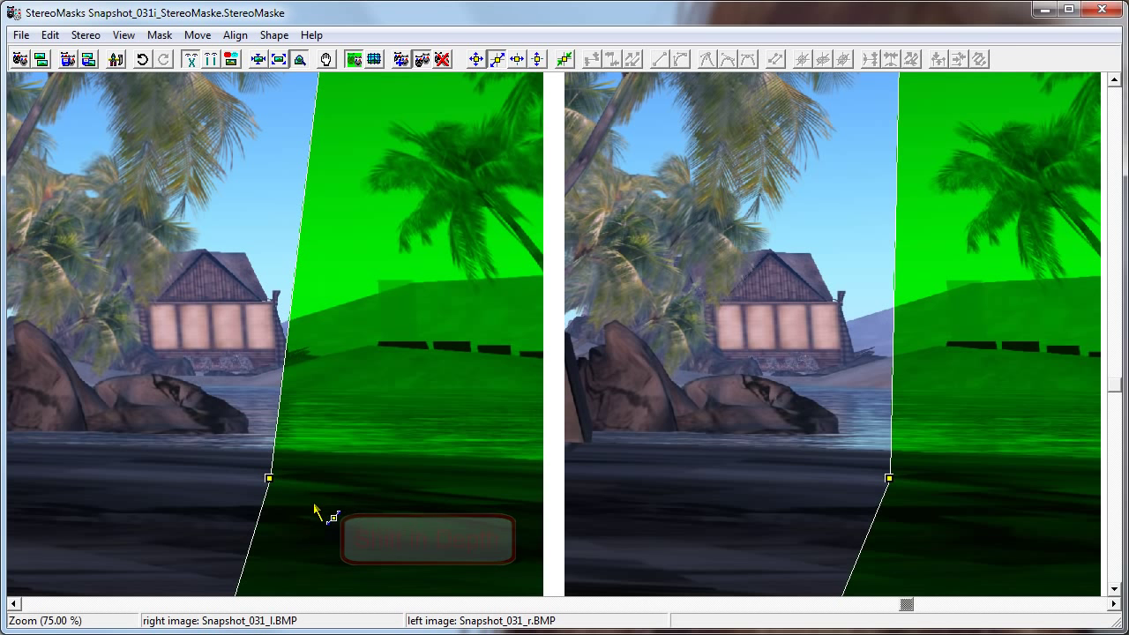
pyautogui.click(278, 59)
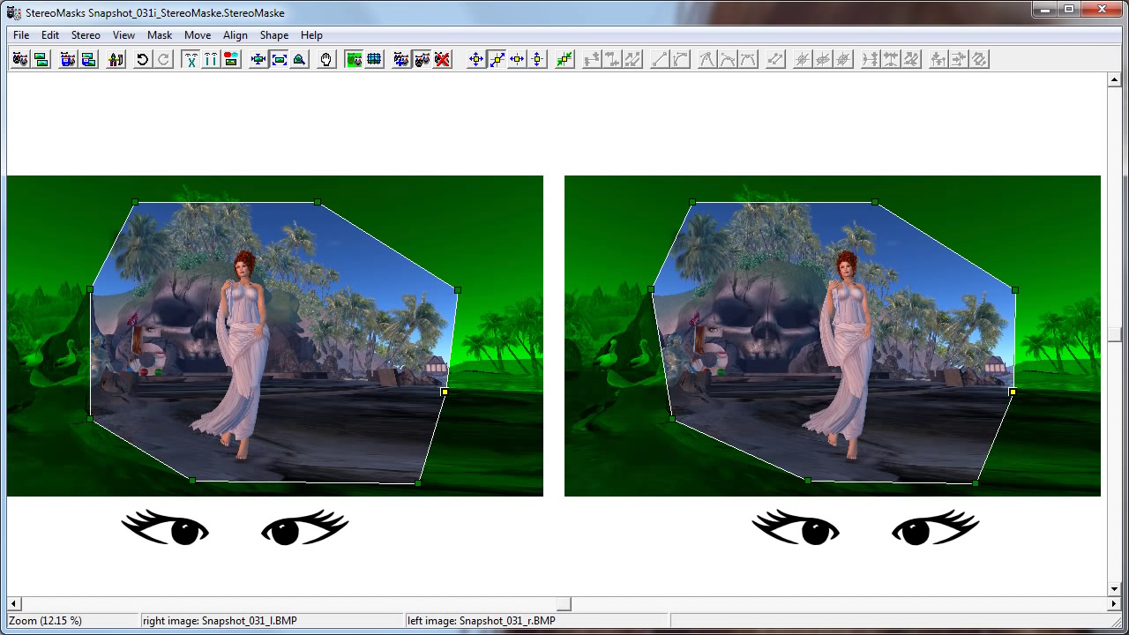
# Adjust the depth of the mask's bottom-right point to the bottom-left point, selecting the bottom-left point first
pyautogui.click(974, 484)
pyautogui.click(808, 480)
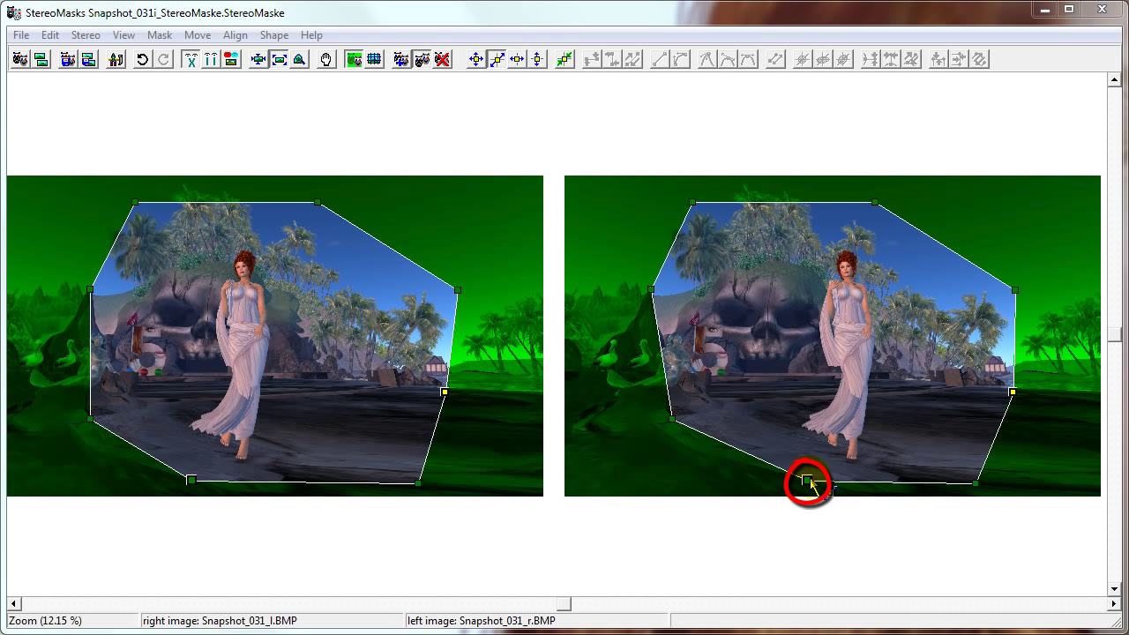
pyautogui.click(808, 481)
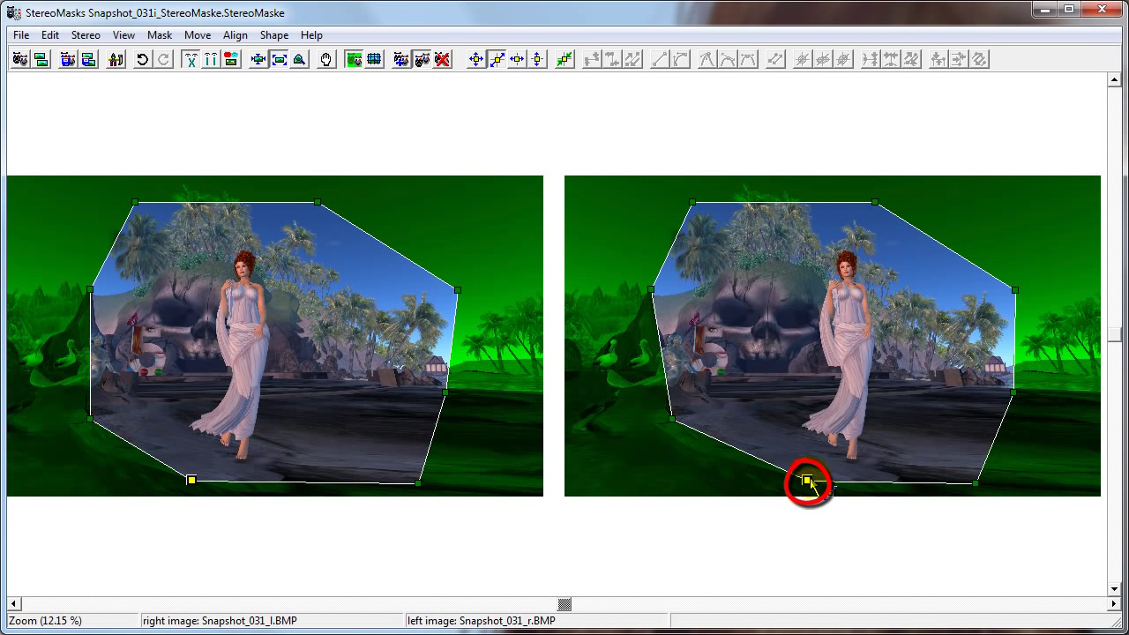
pyautogui.click(974, 484)
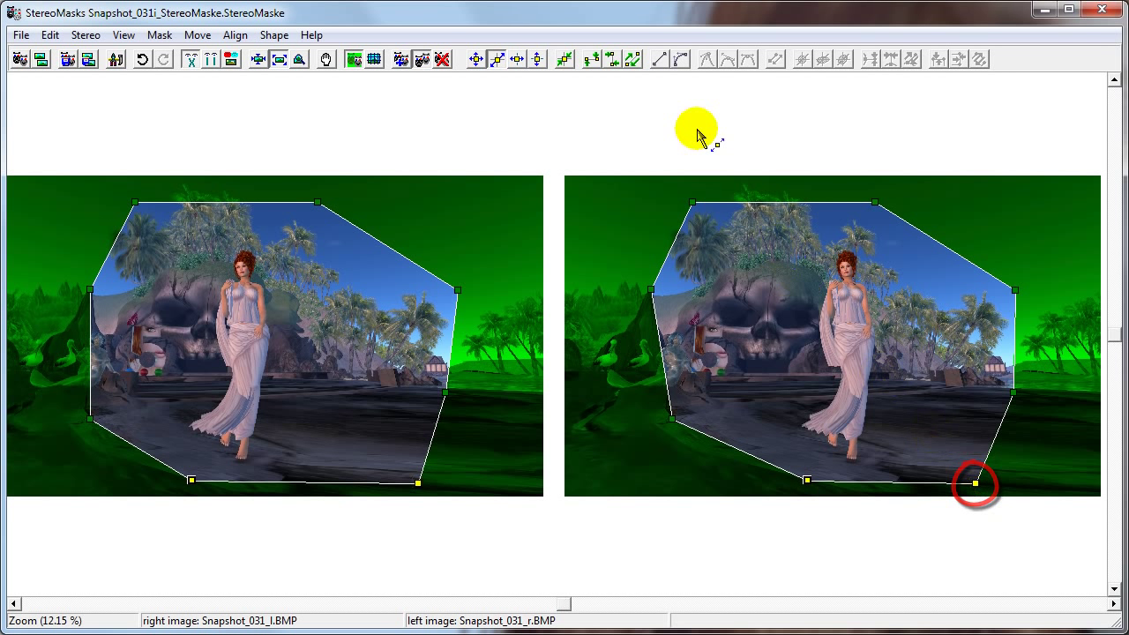
pyautogui.click(634, 60)
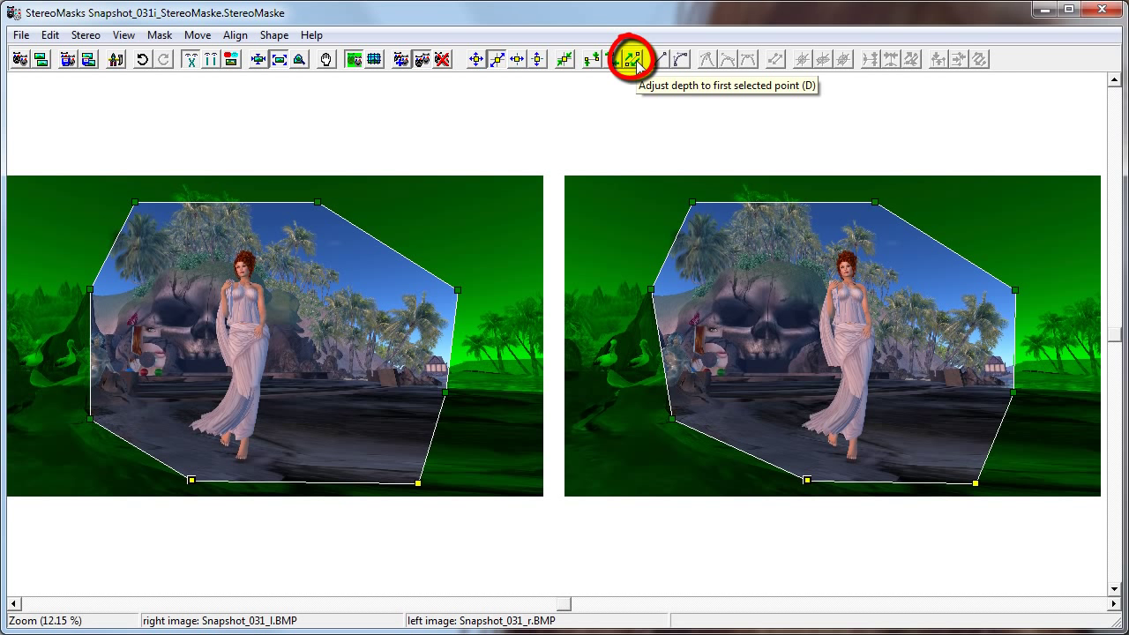
pyautogui.click(234, 35)
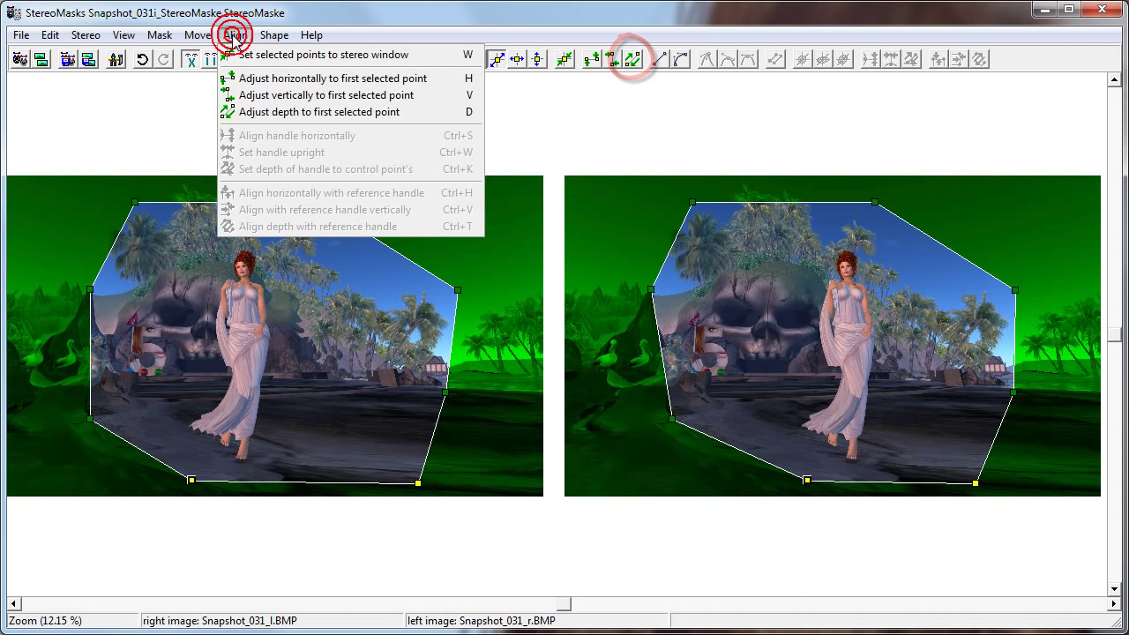
pyautogui.click(236, 110)
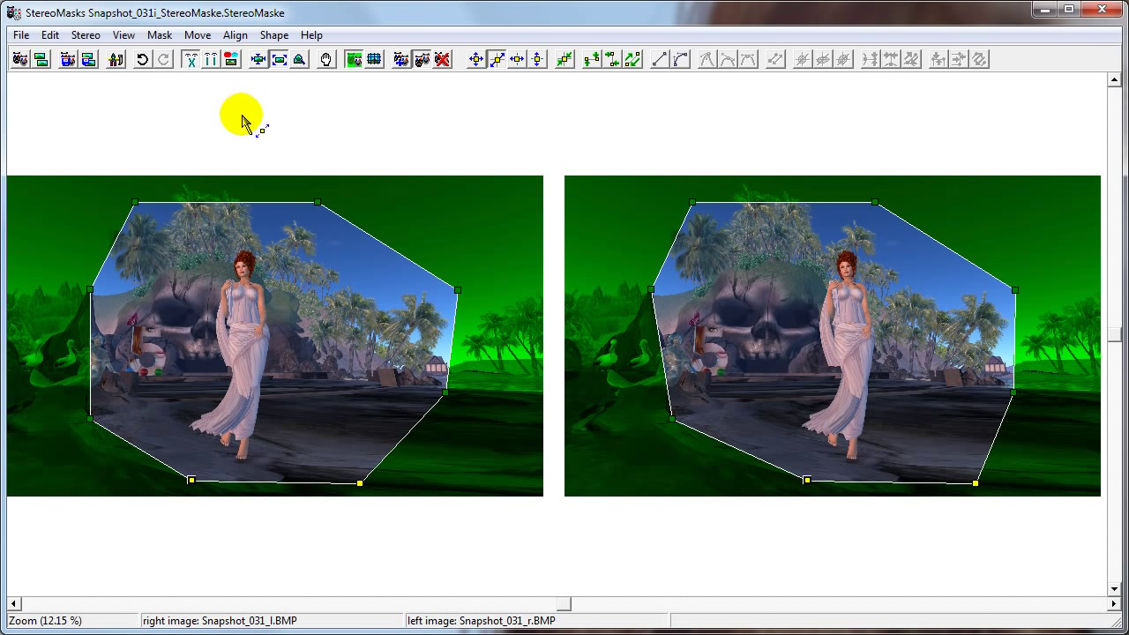
# Adjust the depth of the upper point on the mask's right side to the lower right-side point
pyautogui.click(1012, 390)
pyautogui.keyDown('shift'); pyautogui.click(1015, 288); pyautogui.keyUp('shift')
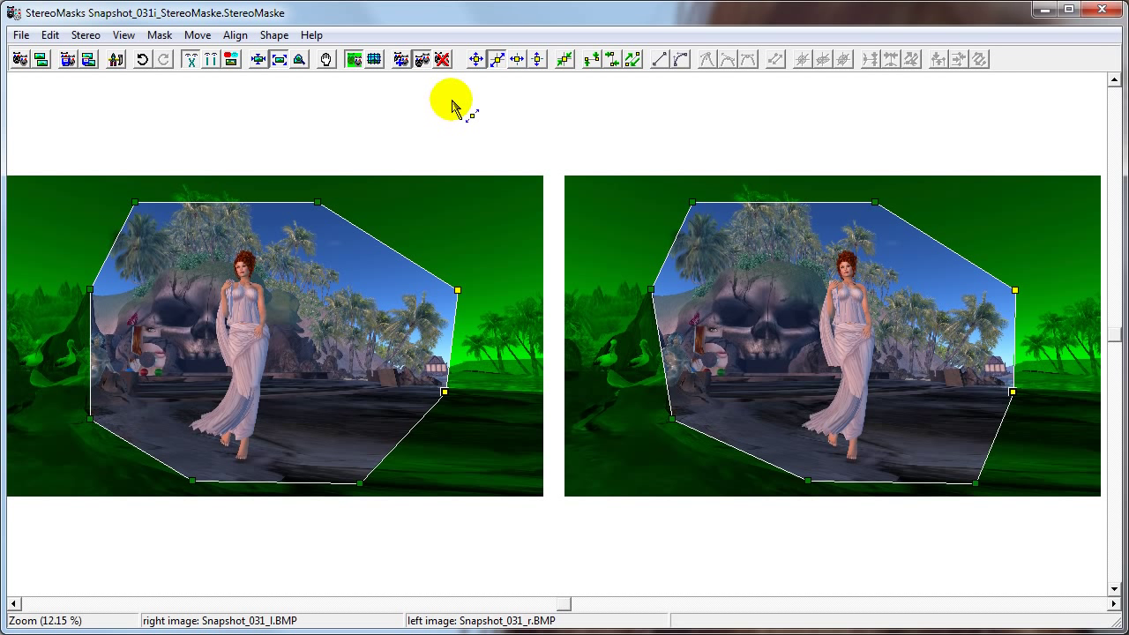
pyautogui.click(634, 58)
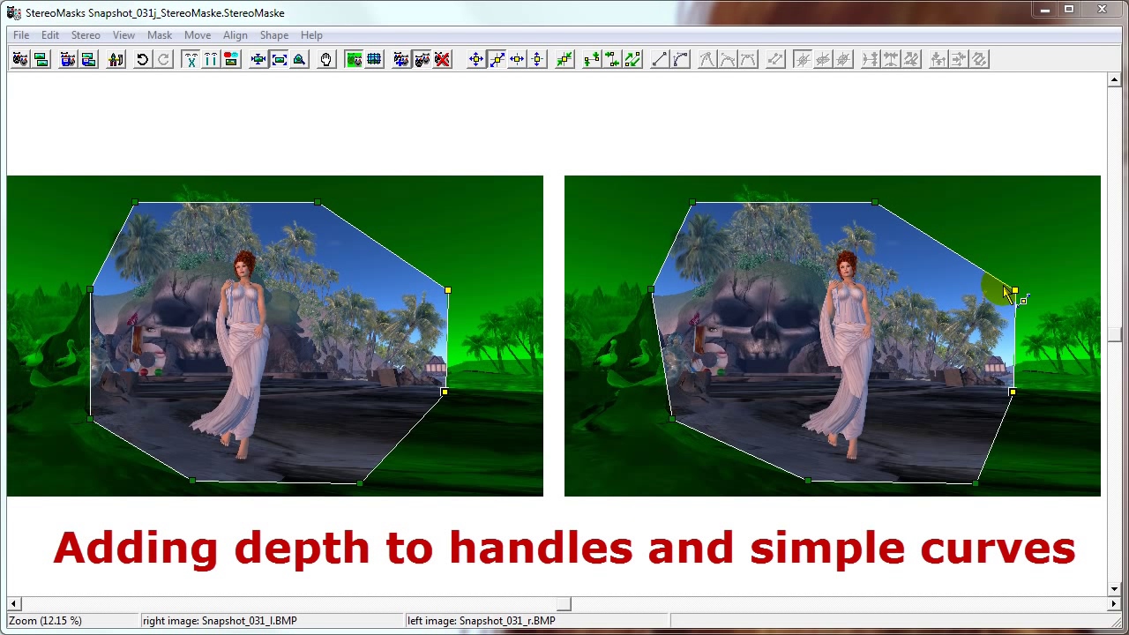
# Convert the mask's slanted upper-right edge to a curve, and rotate its upper handle around axis Z to above the image
pyautogui.click(476, 58)
pyautogui.moveTo(848, 164); pyautogui.dragTo(1028, 379)
pyautogui.click(680, 59)
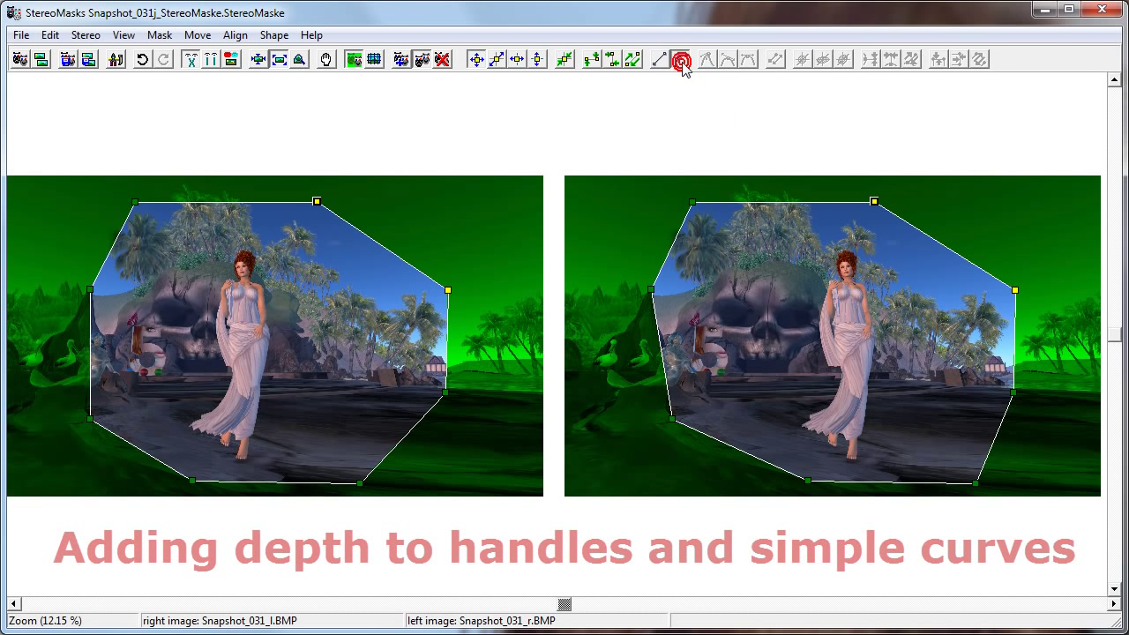
pyautogui.click(921, 232)
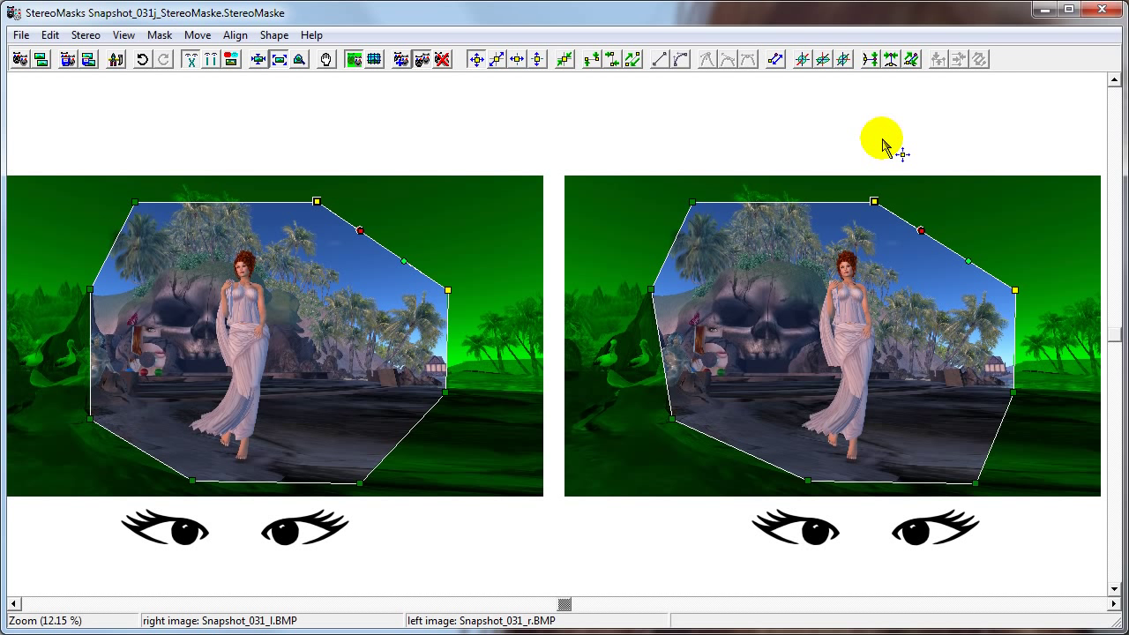
pyautogui.click(802, 59)
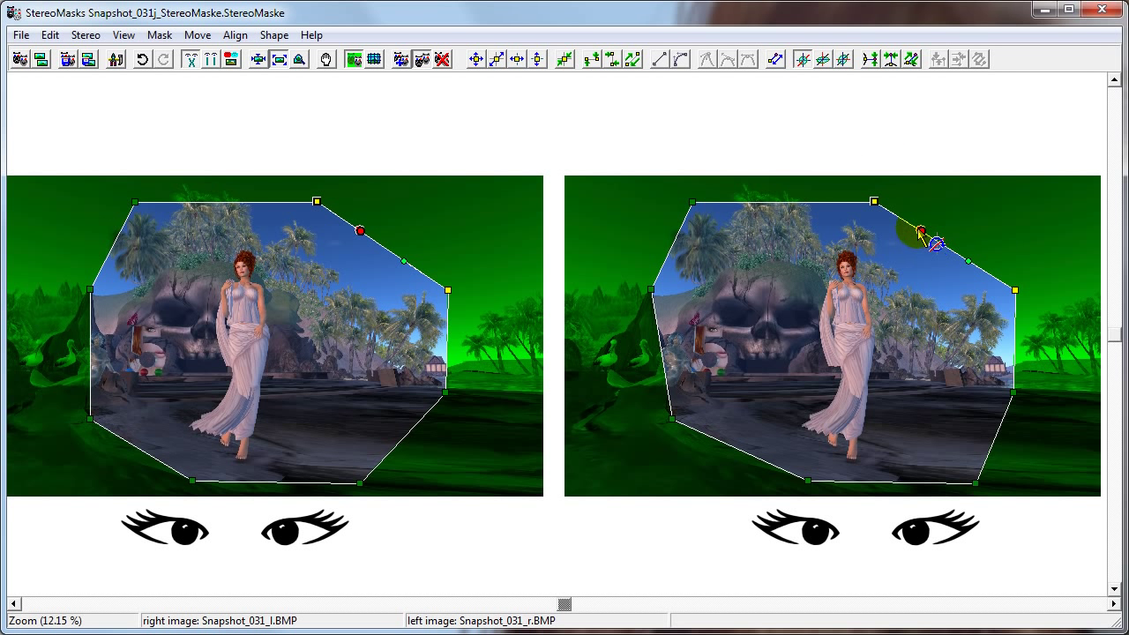
pyautogui.moveTo(918, 231); pyautogui.dragTo(914, 165)
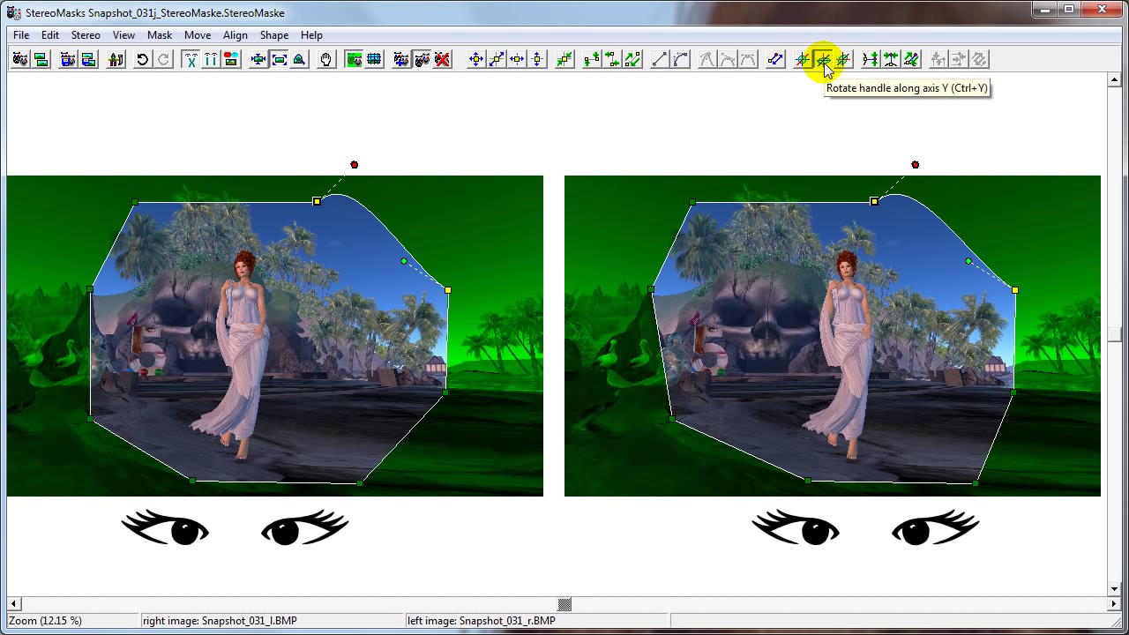
# Rotate the curve's upper handle around axis Y to the left of its control point and back to the right
pyautogui.click(824, 62)
pyautogui.moveTo(917, 168); pyautogui.dragTo(919, 237)
pyautogui.moveTo(948, 194); pyautogui.dragTo(889, 254)
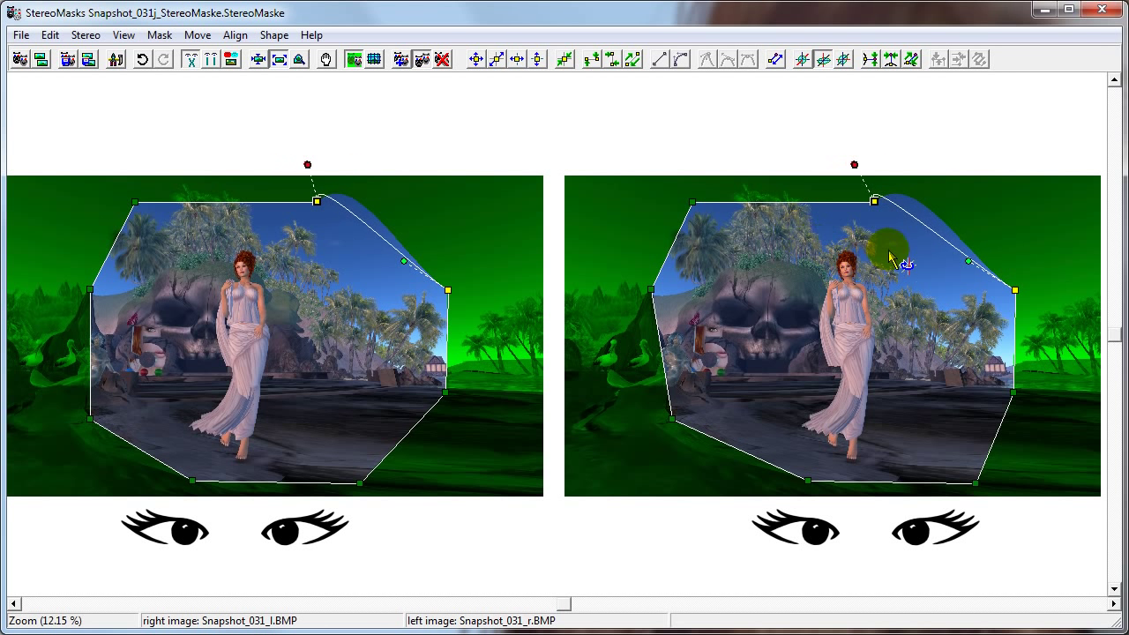
pyautogui.moveTo(901, 158); pyautogui.dragTo(887, 258)
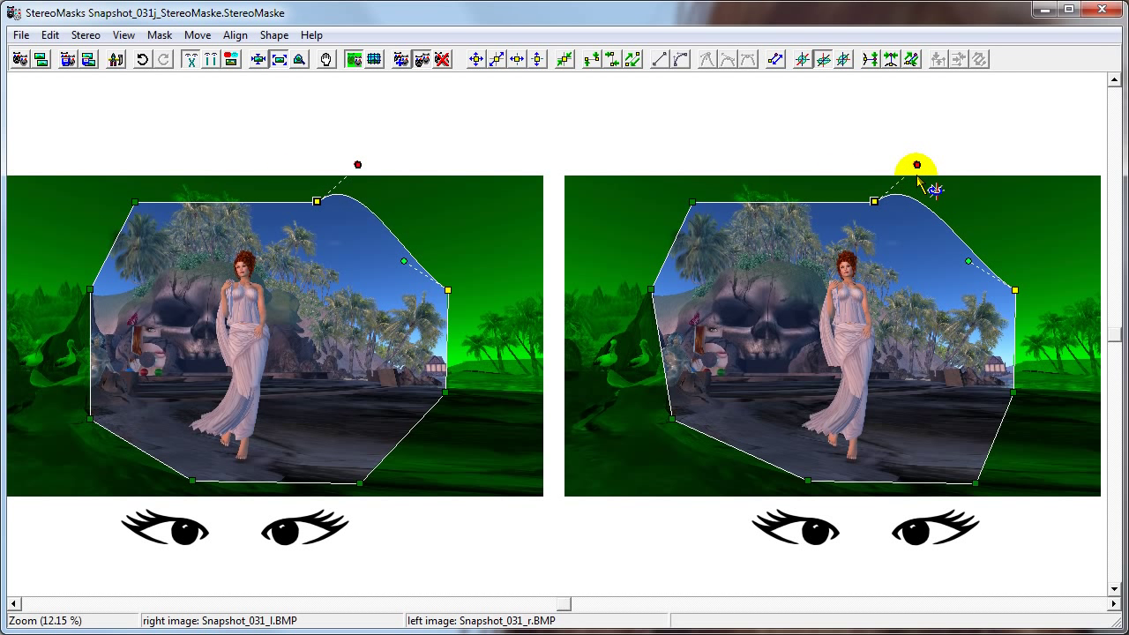
# Rotate the curve's upper handle around axis X, returning it to above and right of its control point
pyautogui.click(843, 59)
pyautogui.moveTo(917, 165); pyautogui.dragTo(916, 209)
pyautogui.moveTo(852, 162); pyautogui.dragTo(917, 169)
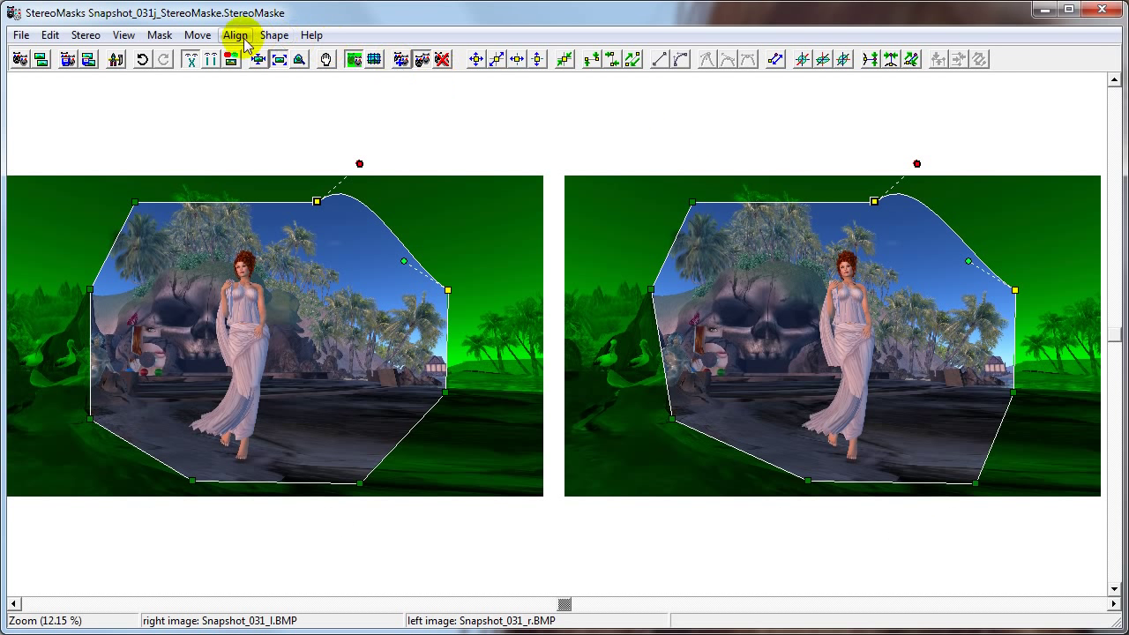
pyautogui.click(203, 36)
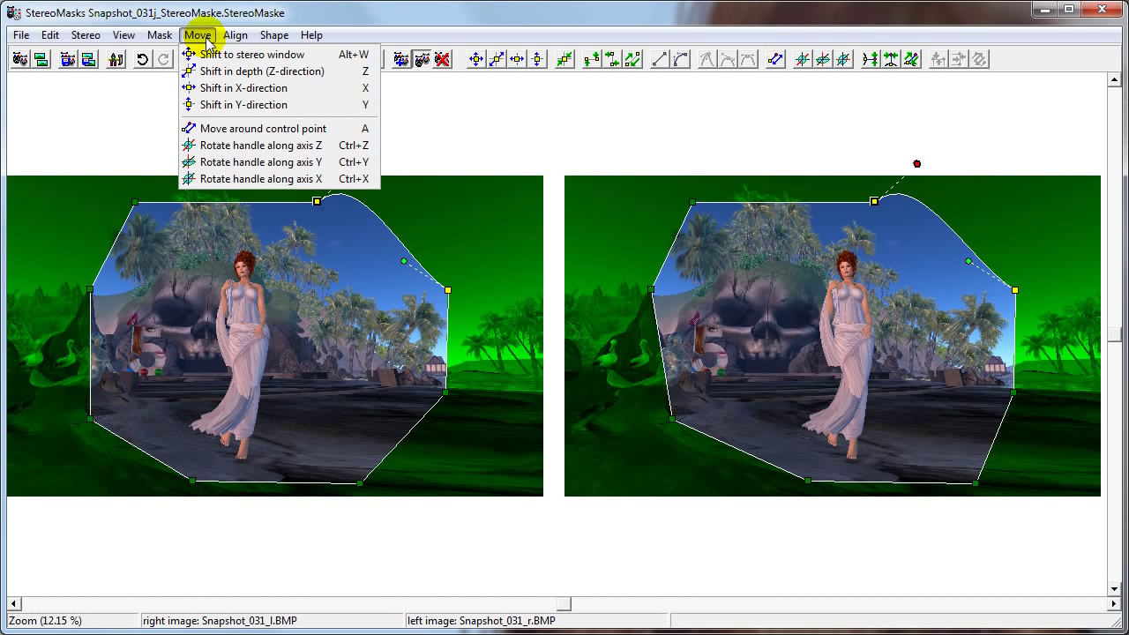
pyautogui.click(203, 179)
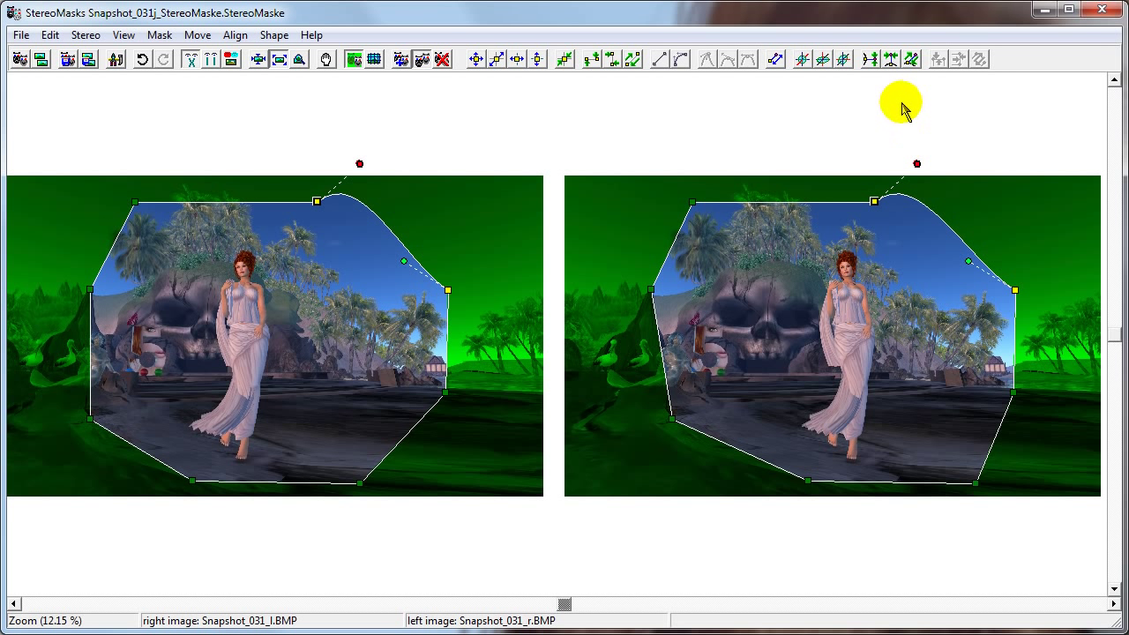
# Set the depth of the curve's upper handle to that of its control point
pyautogui.click(911, 60)
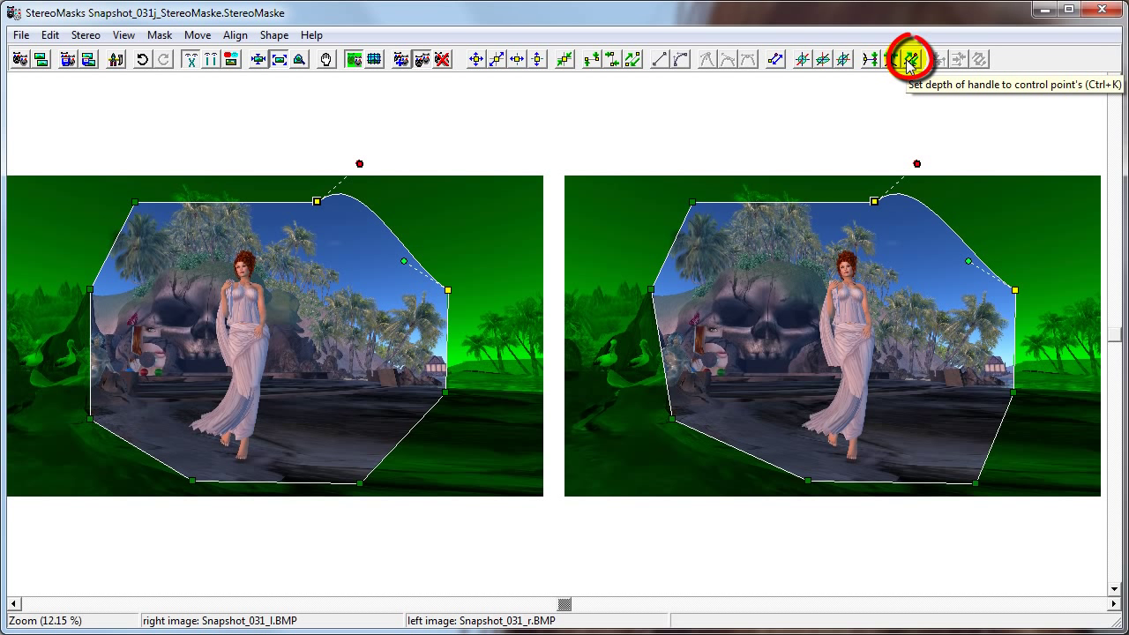
pyautogui.click(235, 35)
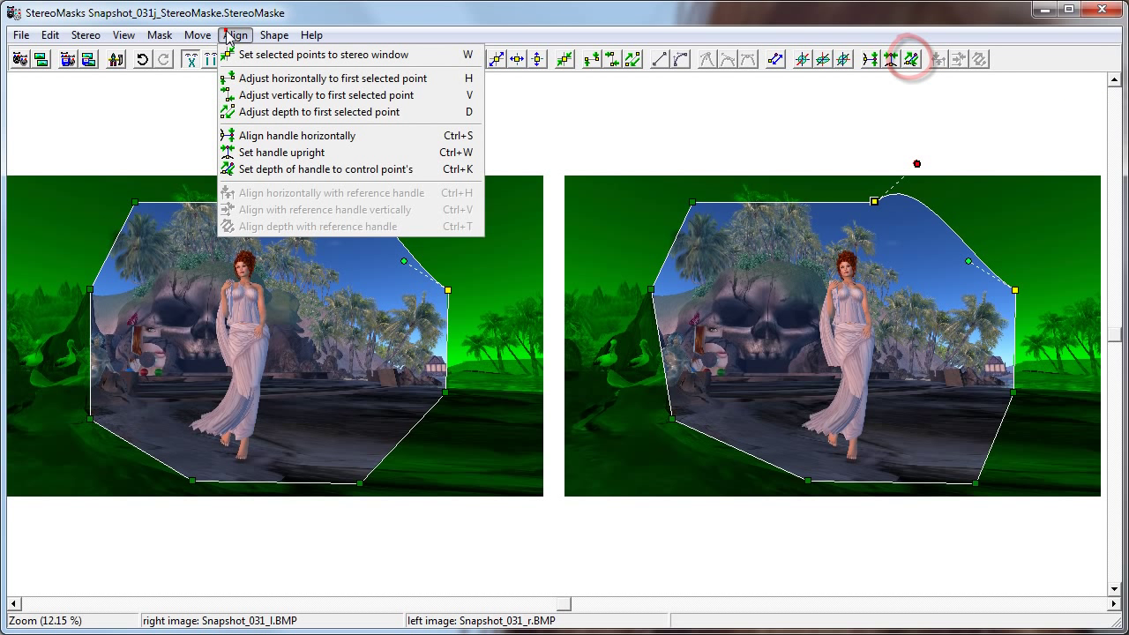
pyautogui.click(256, 169)
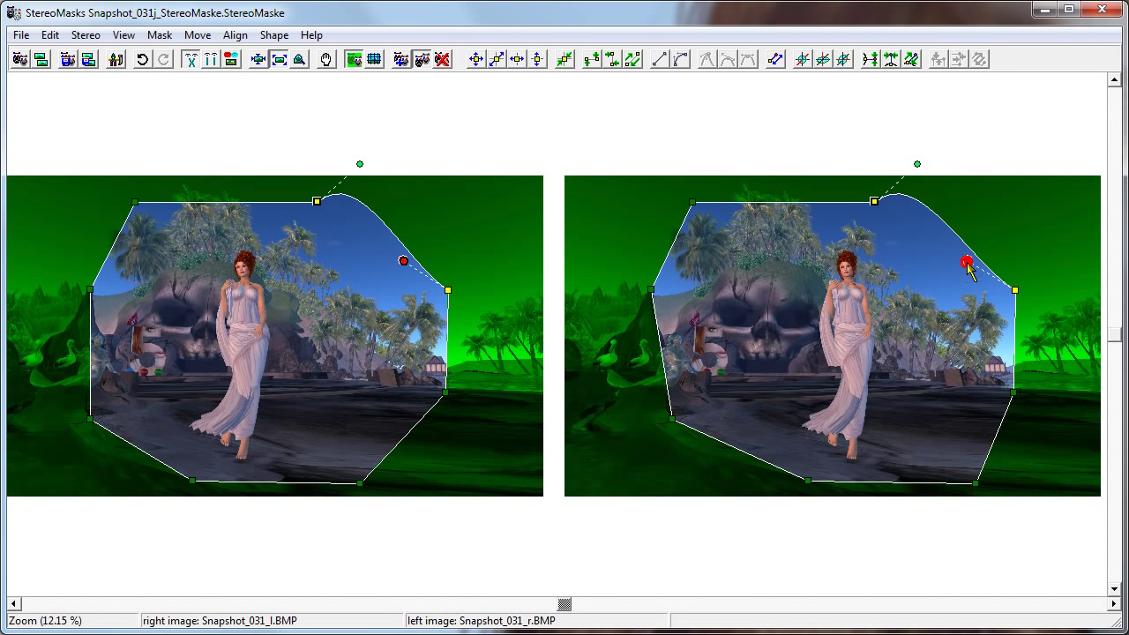
# Align the depth of the curve's upper handle with the lower handle as the reference
pyautogui.click(917, 165)
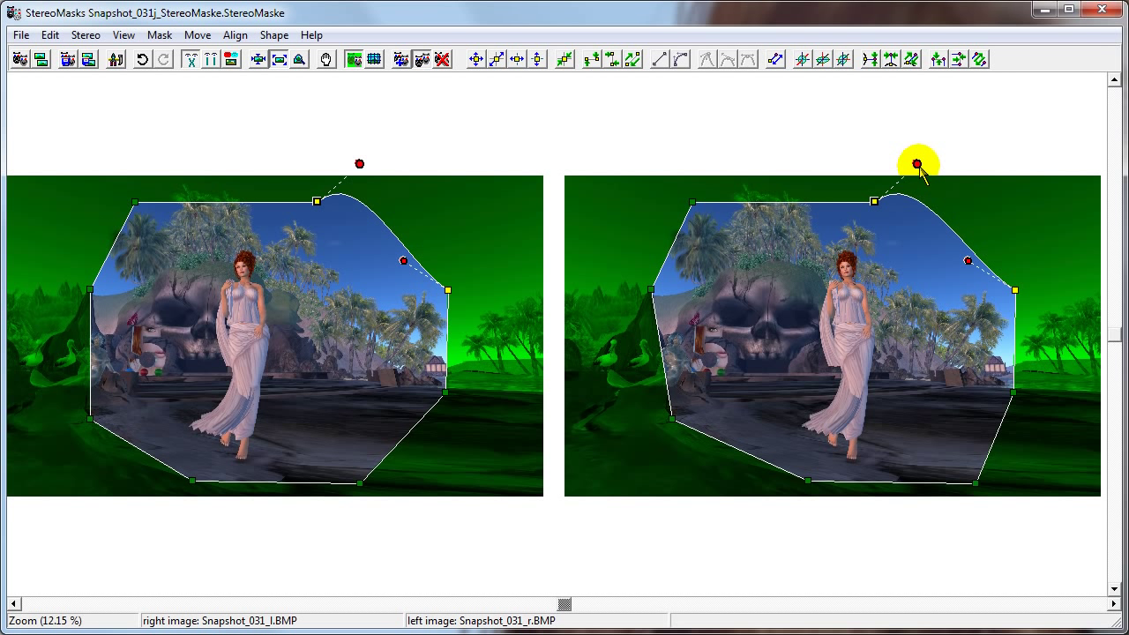
pyautogui.click(978, 59)
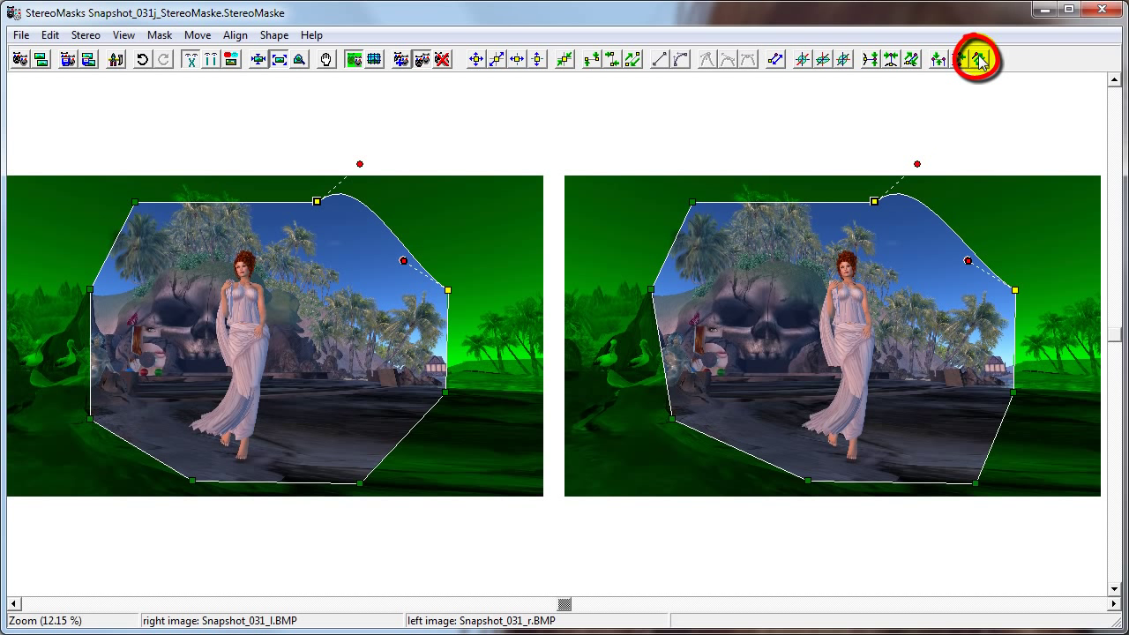
pyautogui.click(232, 37)
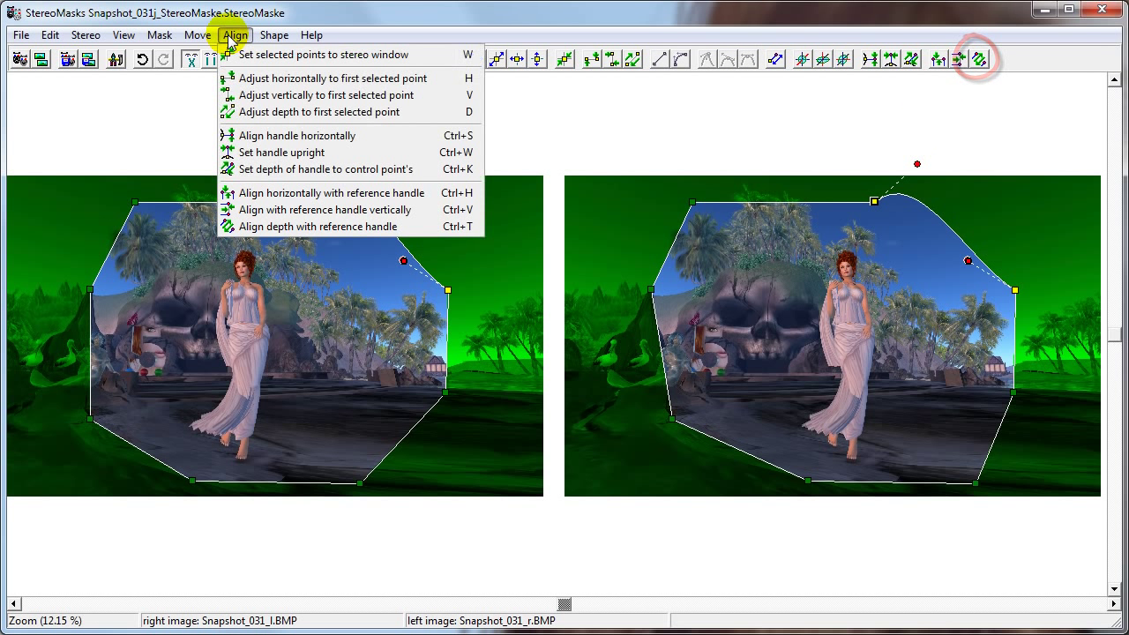
pyautogui.click(261, 226)
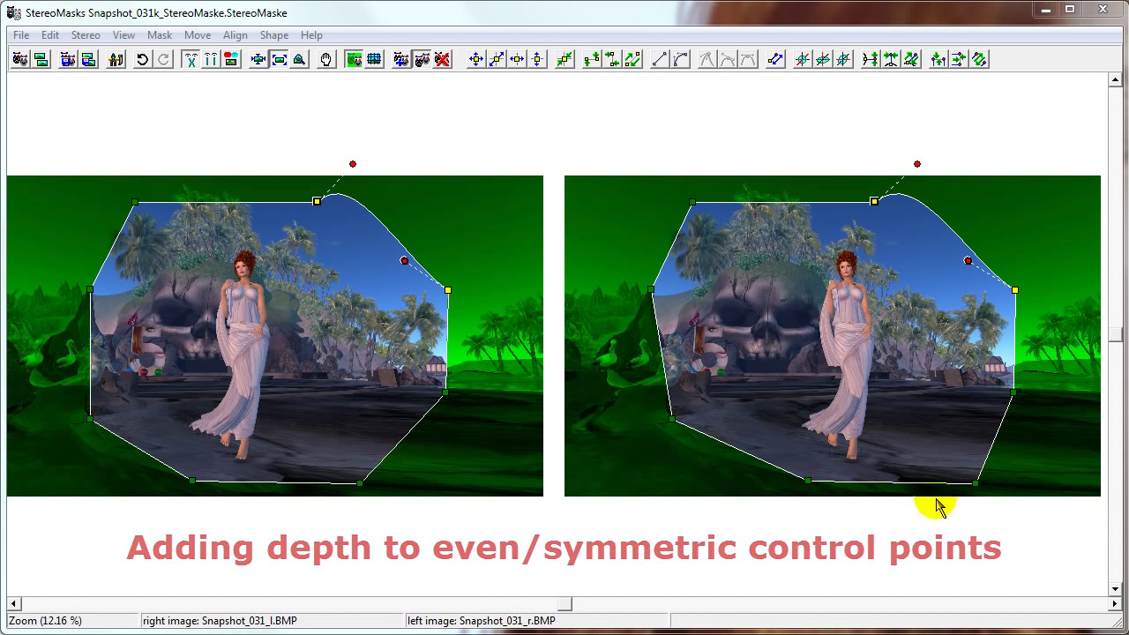
# Convert the two mask edges meeting at the bottom-right point to curves and make that point an even control point
pyautogui.click(958, 477)
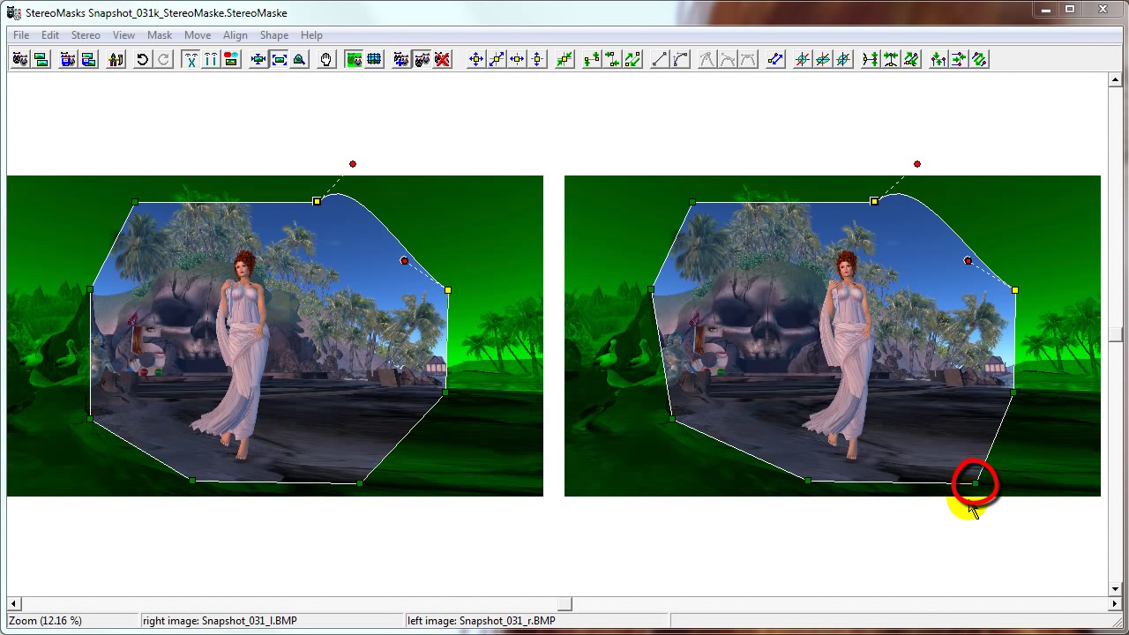
pyautogui.click(1037, 470)
pyautogui.moveTo(888, 413); pyautogui.dragTo(1025, 514)
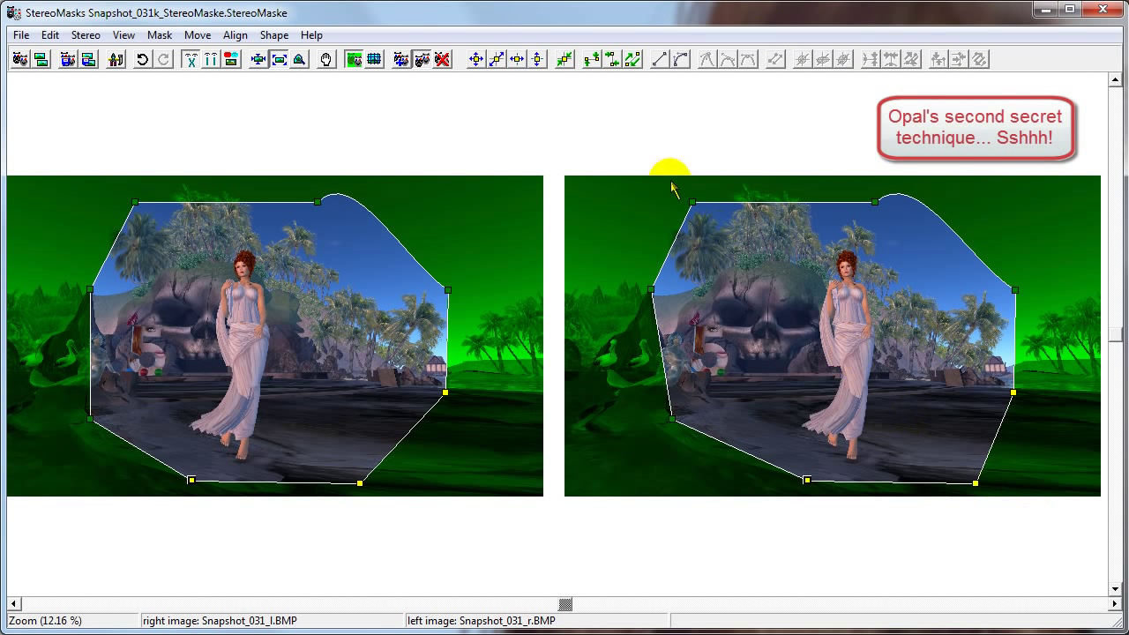
pyautogui.click(679, 60)
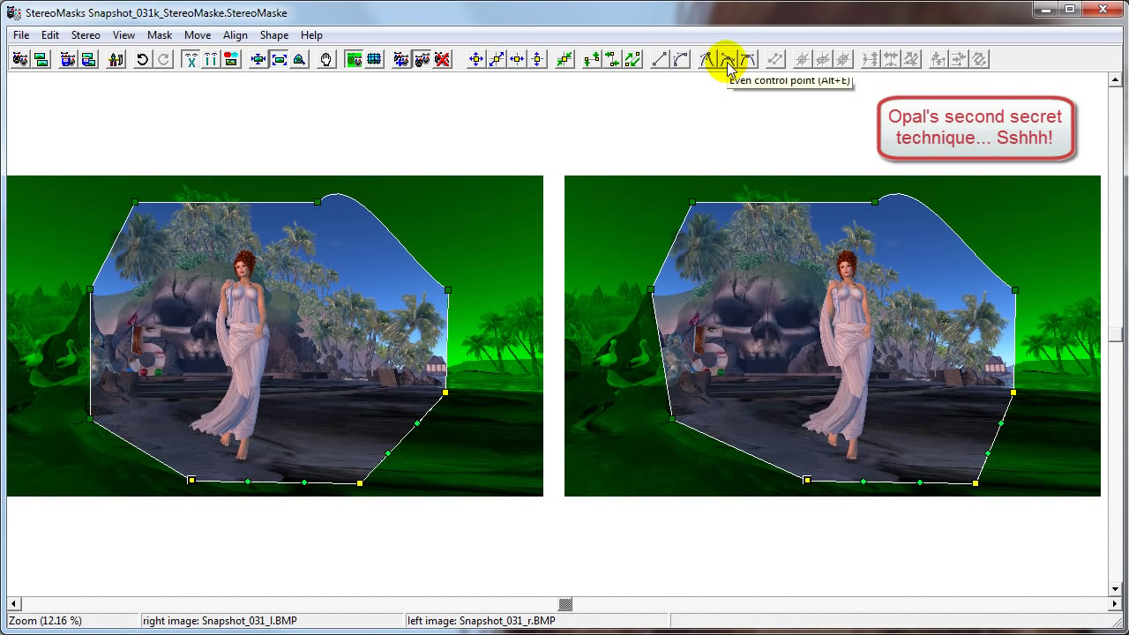
pyautogui.click(727, 62)
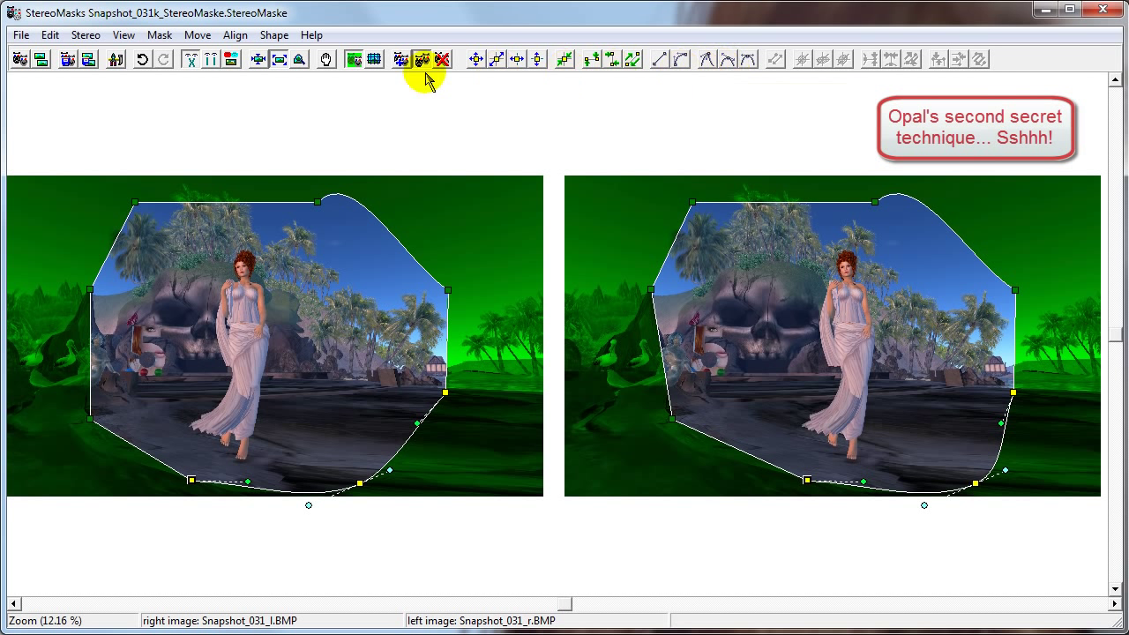
# Shift the even control point in XY up and left toward the woman's feet, and shift it in depth
pyautogui.click(300, 59)
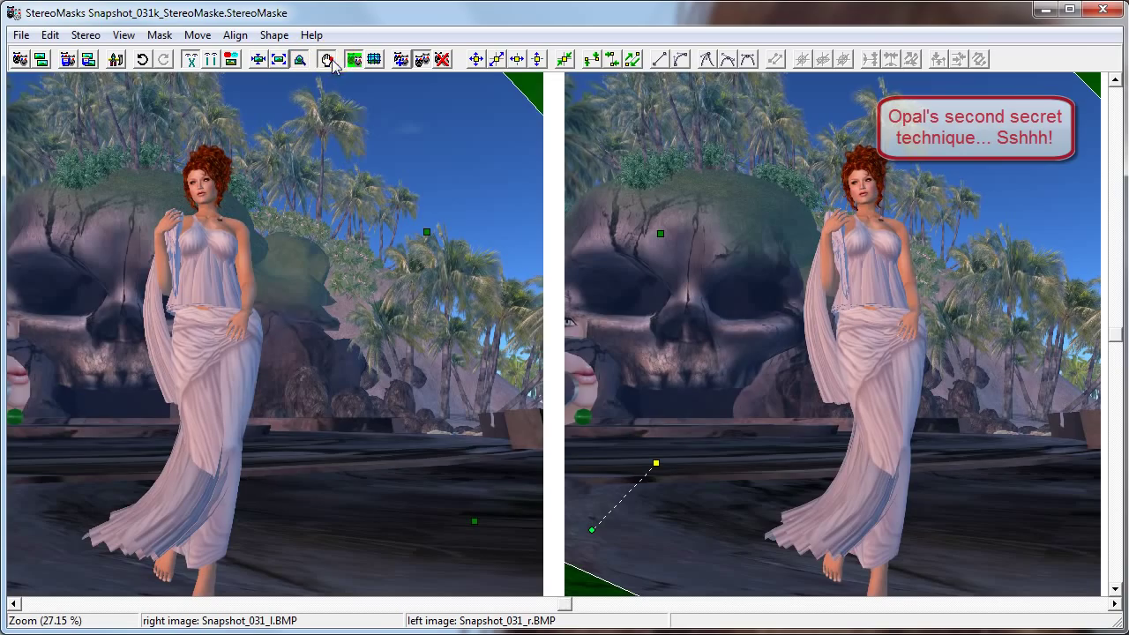
pyautogui.moveTo(954, 530); pyautogui.dragTo(799, 362)
pyautogui.click(999, 501)
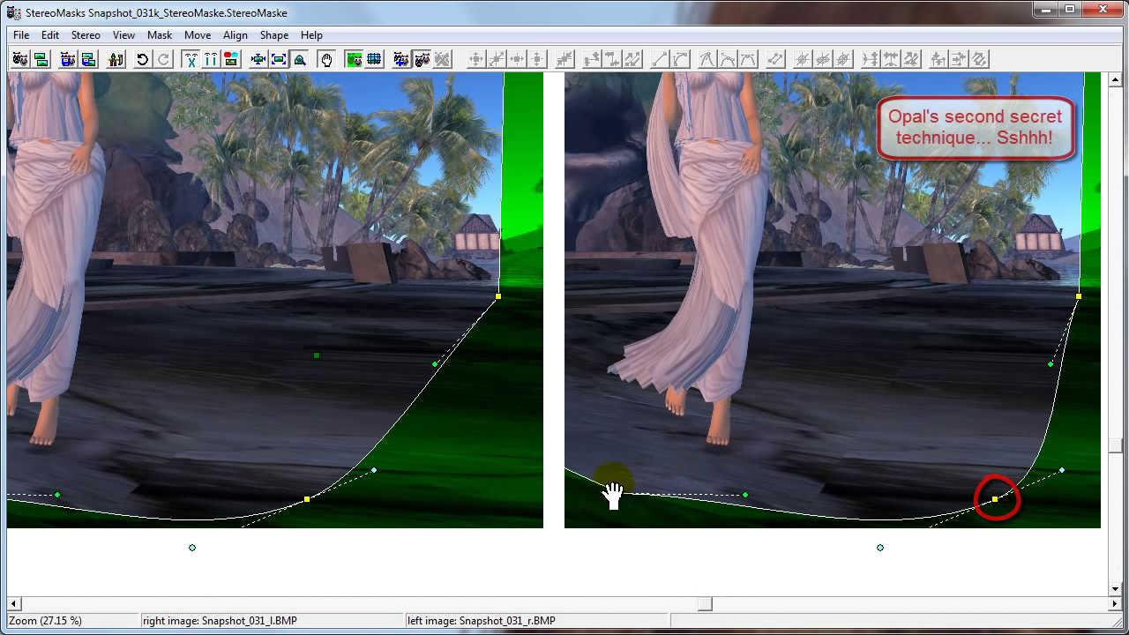
pyautogui.click(949, 442)
pyautogui.click(952, 445)
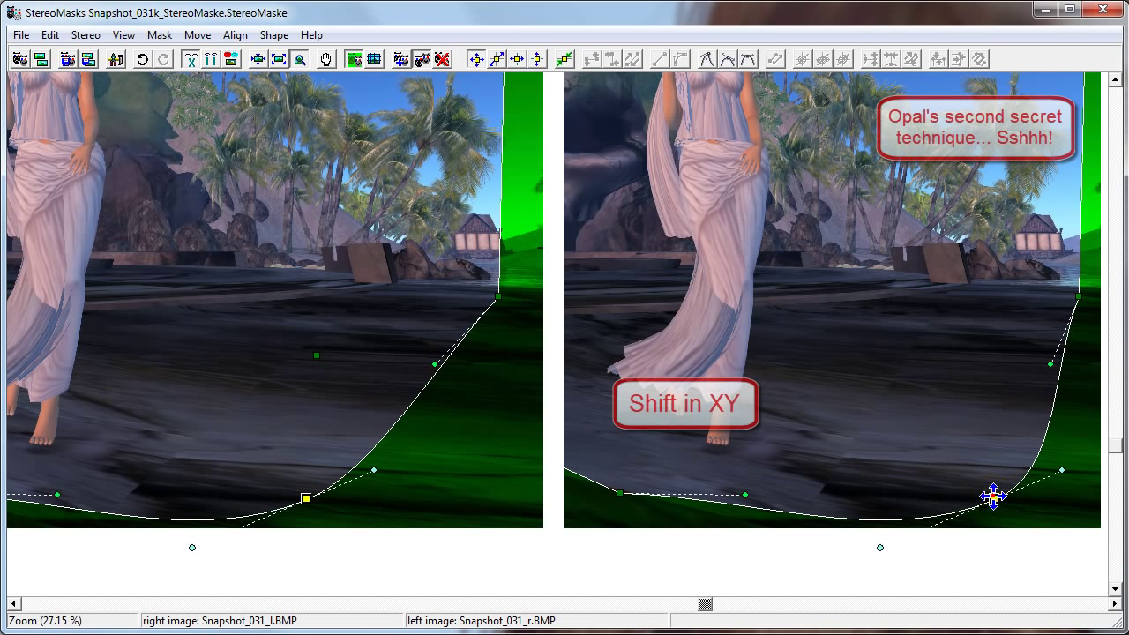
pyautogui.moveTo(993, 496); pyautogui.dragTo(891, 378)
pyautogui.press('ctrl')
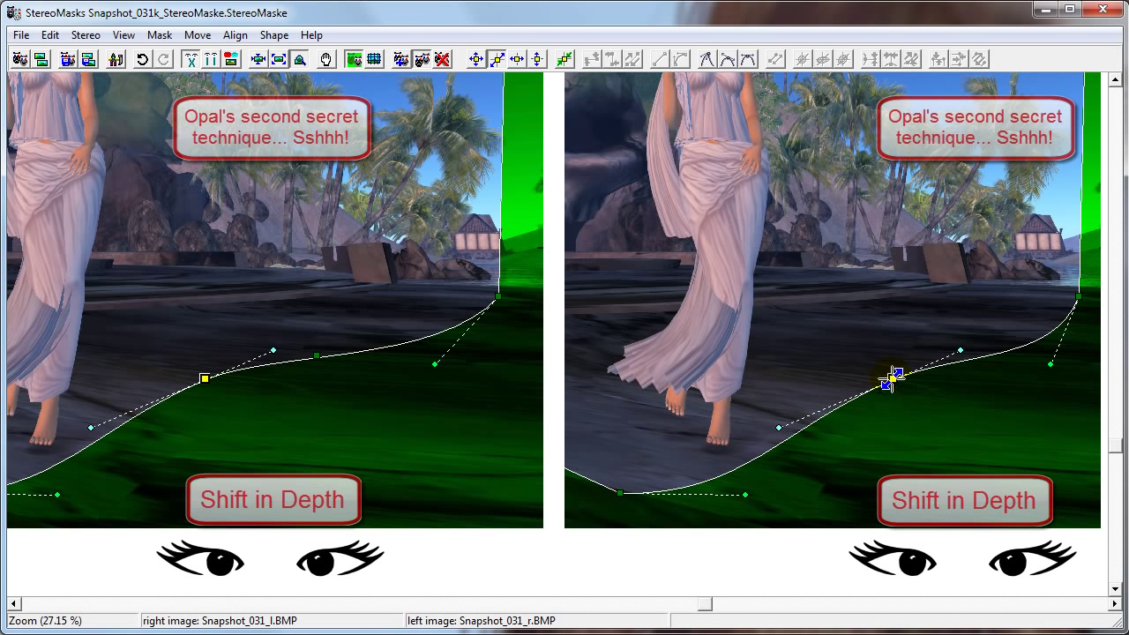
pyautogui.moveTo(892, 377); pyautogui.dragTo(955, 377)
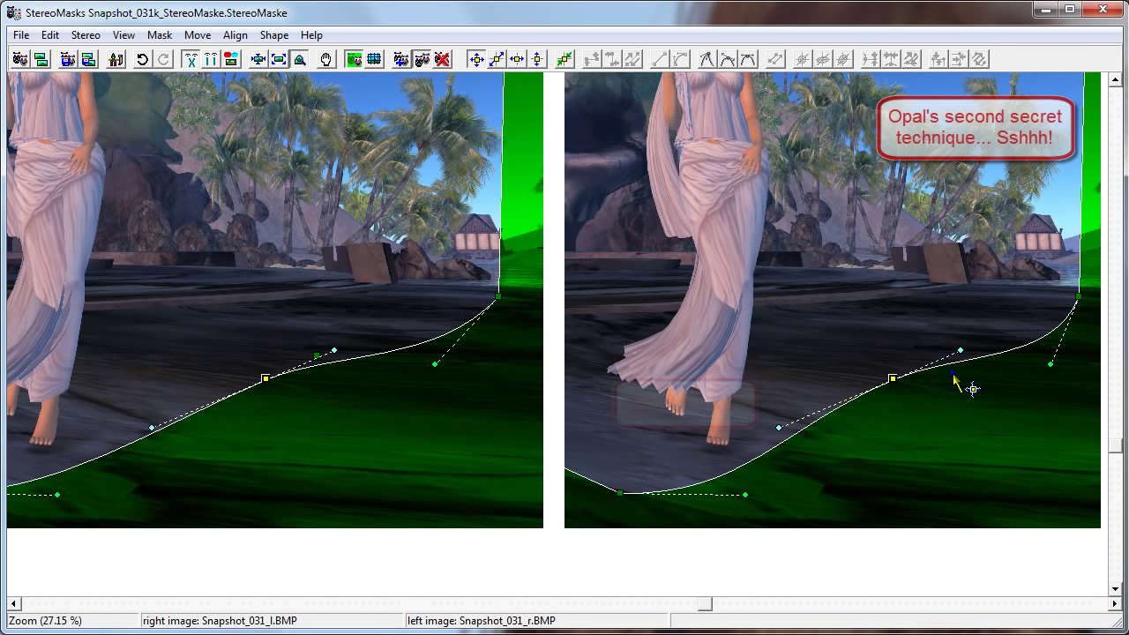
# Shape an S-curve by pulling the even point's upper handle far left and the neighbouring bottom-left and right-side points' handles outward to the right
pyautogui.moveTo(960, 350); pyautogui.dragTo(555, 298)
pyautogui.moveTo(743, 497); pyautogui.dragTo(1016, 525)
pyautogui.click(1078, 296)
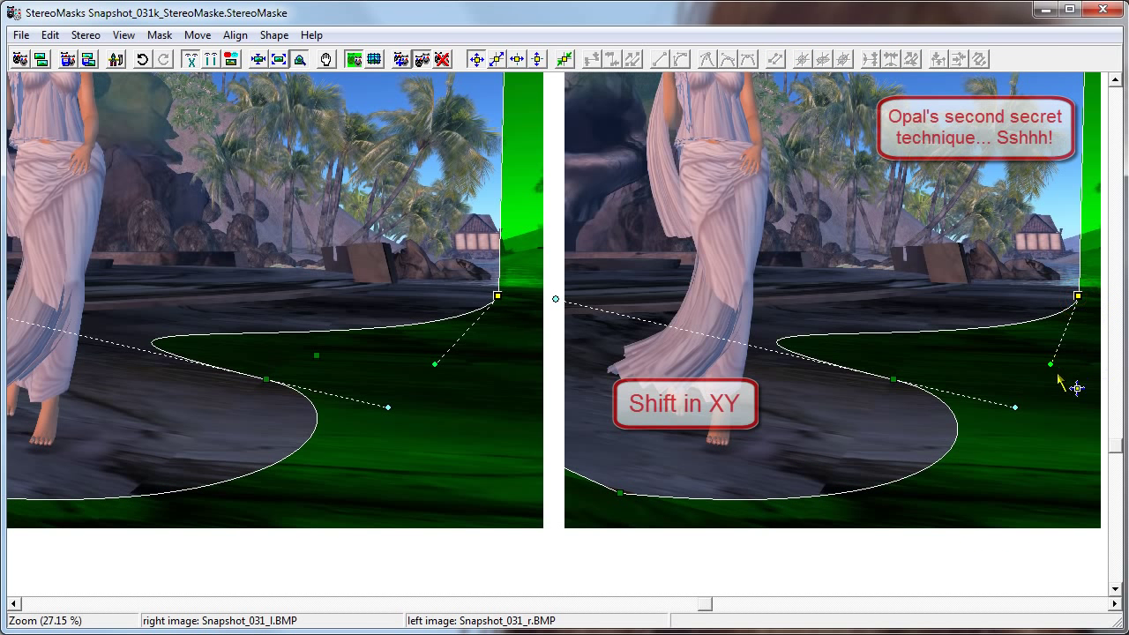
pyautogui.moveTo(1050, 364); pyautogui.dragTo(1120, 382)
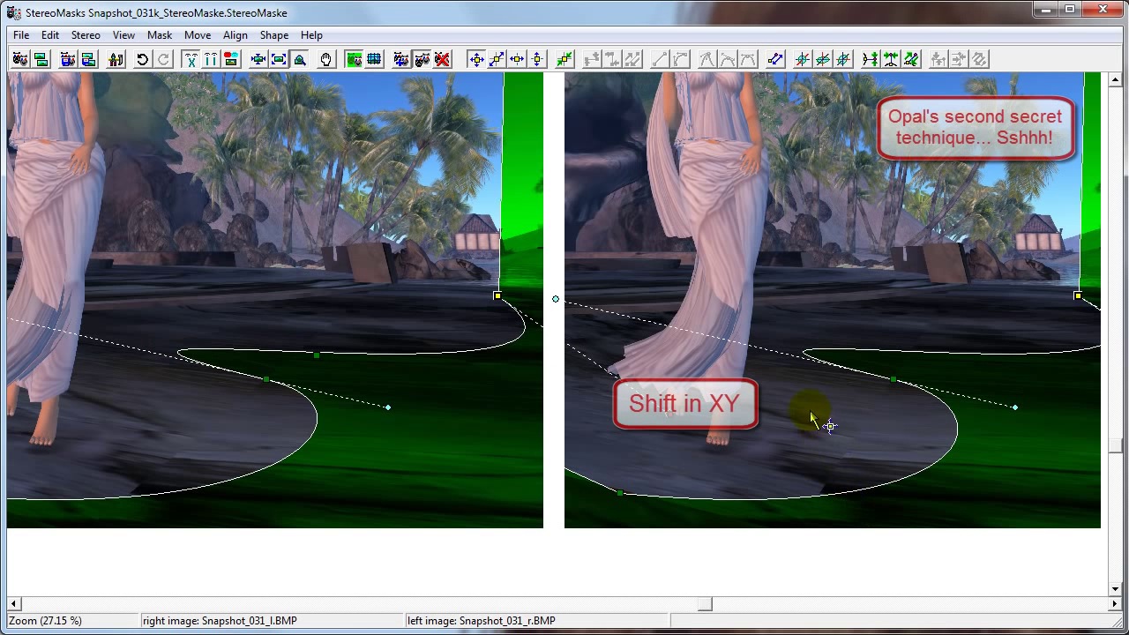
pyautogui.press('shift')
pyautogui.moveTo(853, 422); pyautogui.dragTo(653, 434)
pyautogui.moveTo(1093, 422); pyautogui.dragTo(1101, 387)
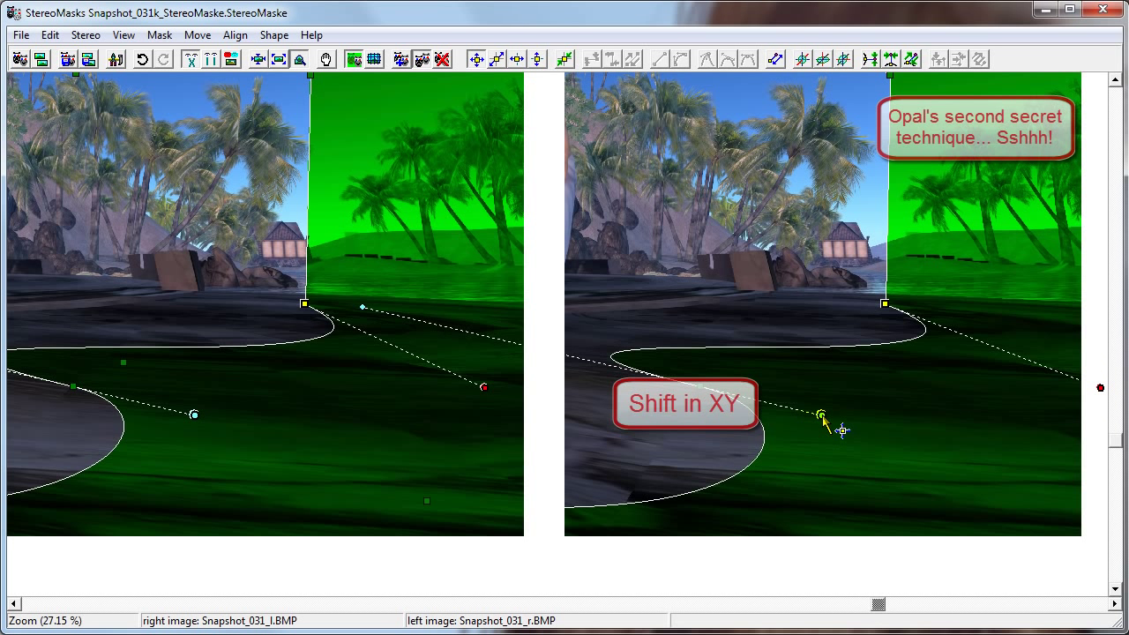
# Nudge the right-side point's handle and the even point's right handle in XY, and shift the latter in depth
pyautogui.moveTo(821, 414); pyautogui.dragTo(822, 411)
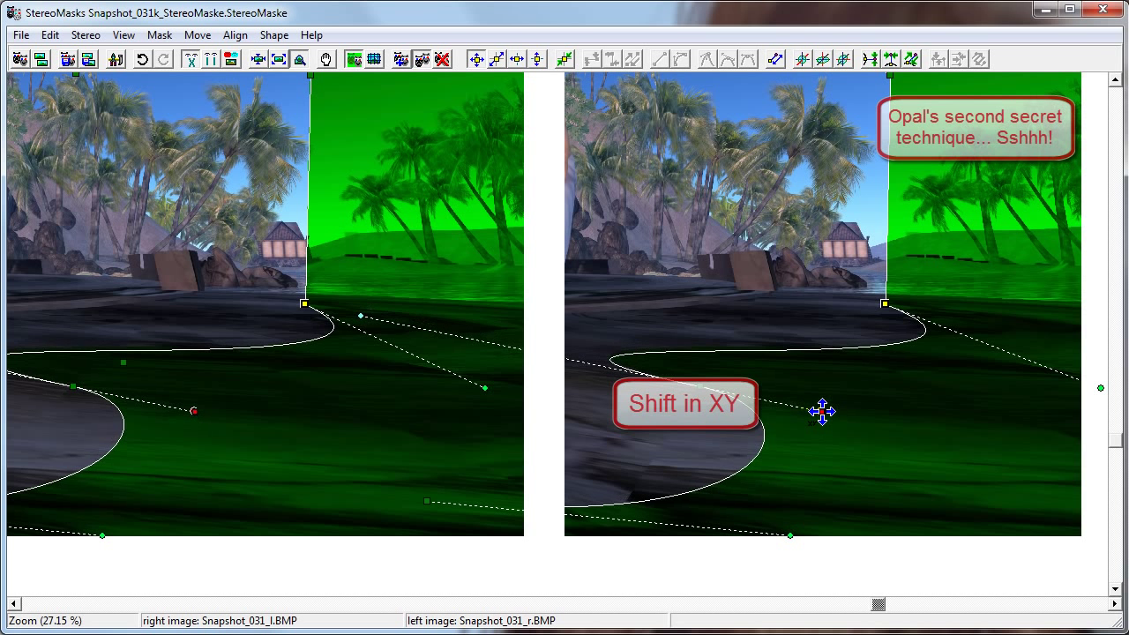
pyautogui.click(1099, 389)
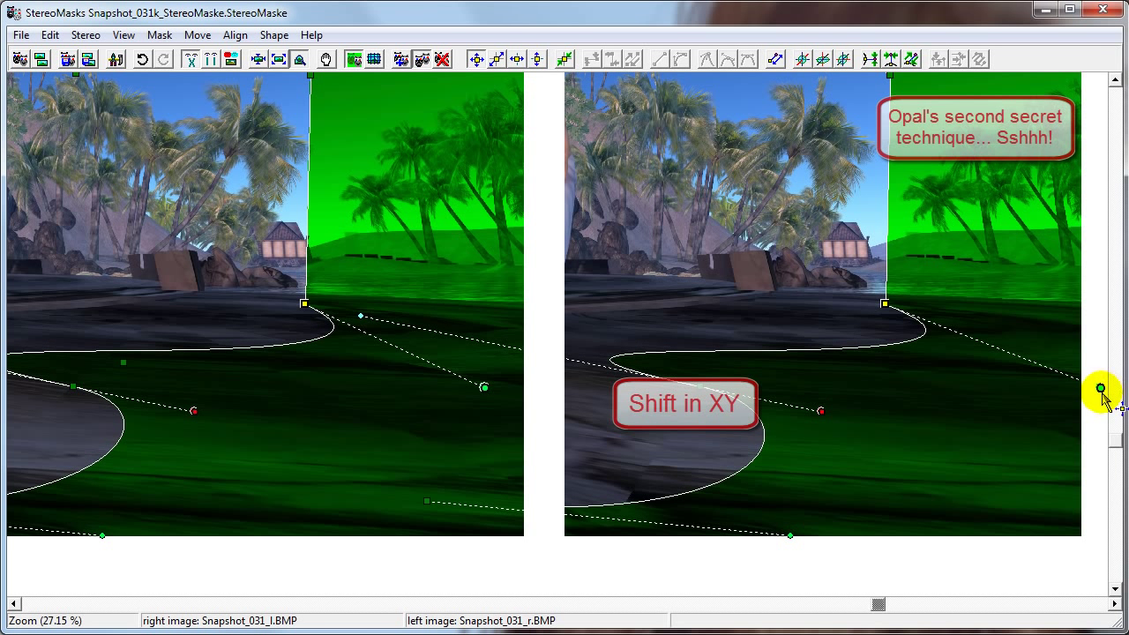
pyautogui.click(1101, 389)
pyautogui.moveTo(1101, 388); pyautogui.dragTo(1113, 397)
pyautogui.press('d')
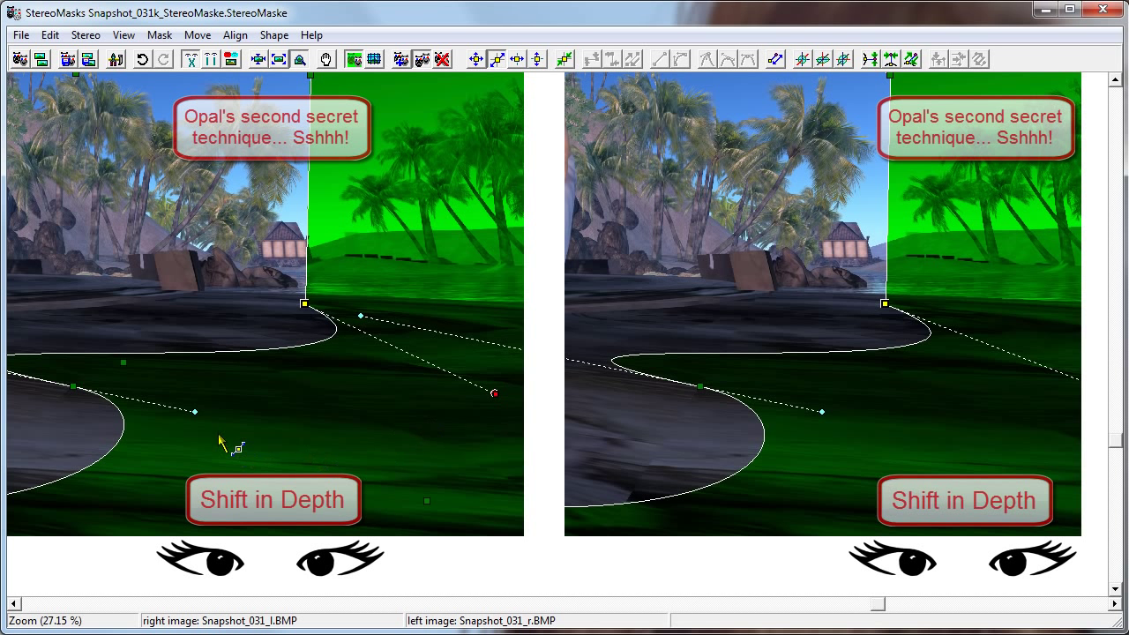
pyautogui.moveTo(190, 411)
pyautogui.mouseDown()
pyautogui.moveTo(212, 411)
pyautogui.moveTo(216, 399)
pyautogui.moveTo(169, 410)
pyautogui.mouseUp()
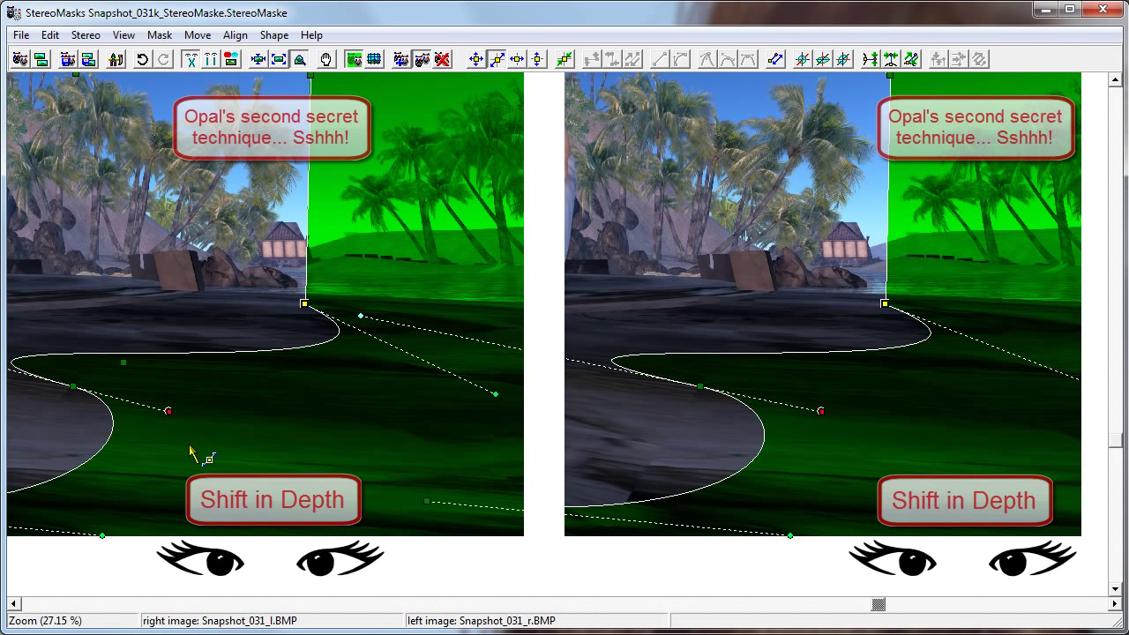
# Shift the handle of the bottom edge's left point in depth, along with the point itself
pyautogui.press('space')
pyautogui.moveTo(176, 456); pyautogui.dragTo(594, 461)
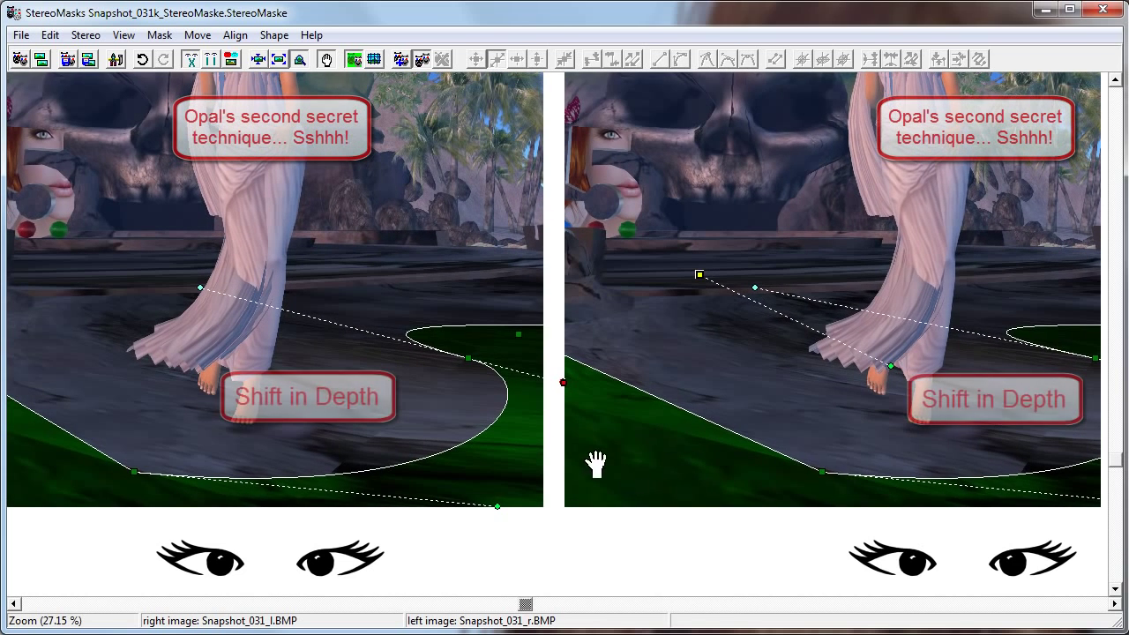
pyautogui.click(820, 470)
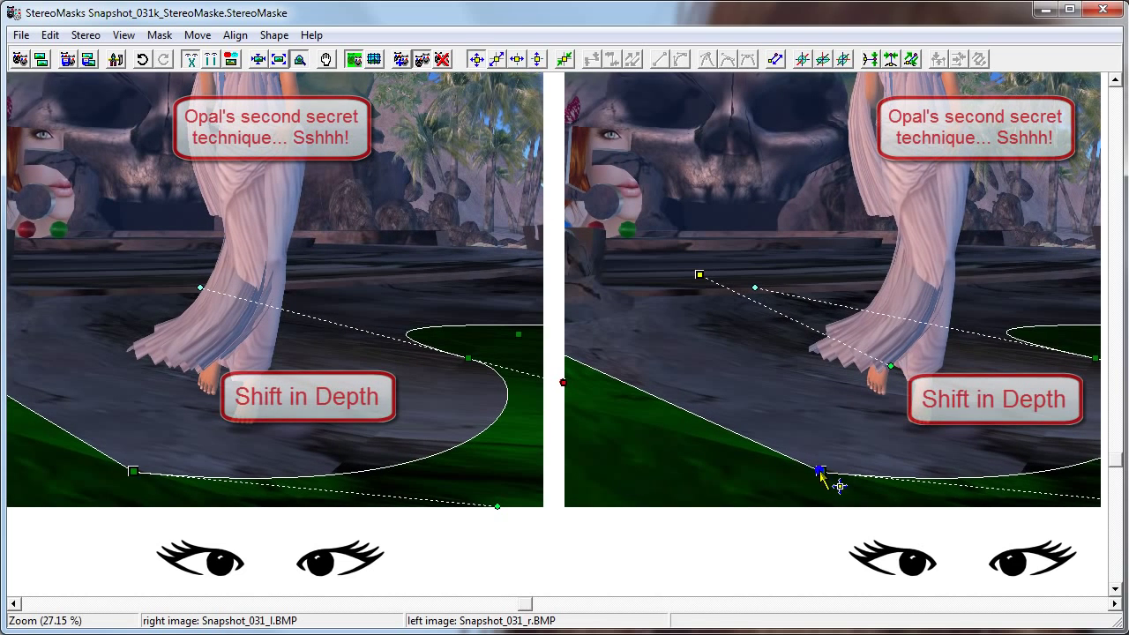
pyautogui.click(493, 507)
pyautogui.moveTo(491, 507); pyautogui.dragTo(474, 508)
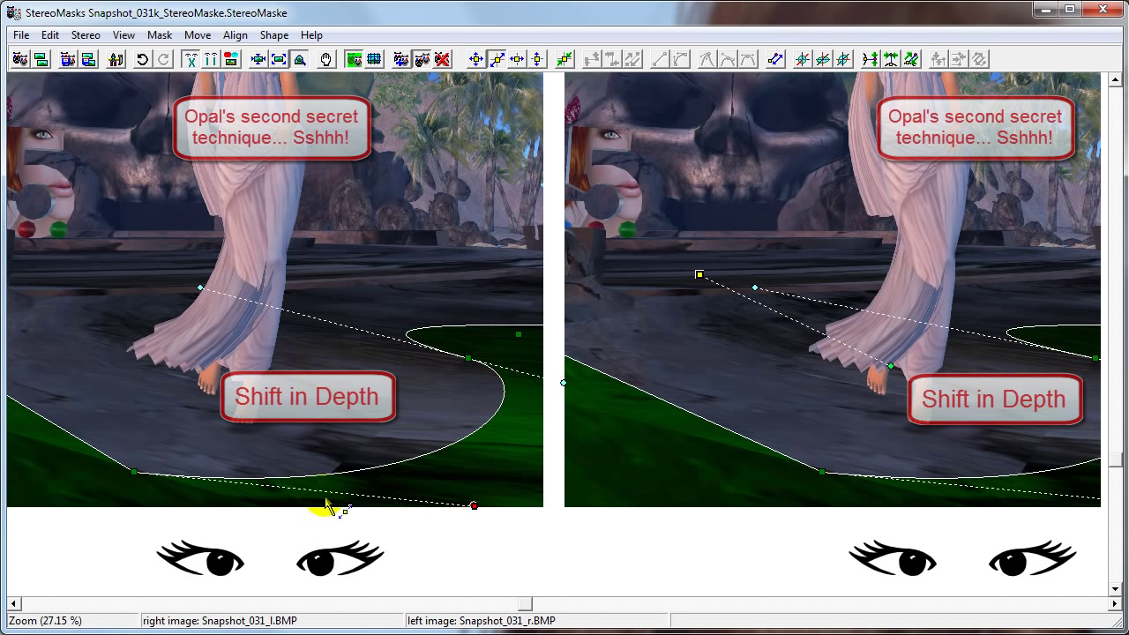
pyautogui.click(132, 471)
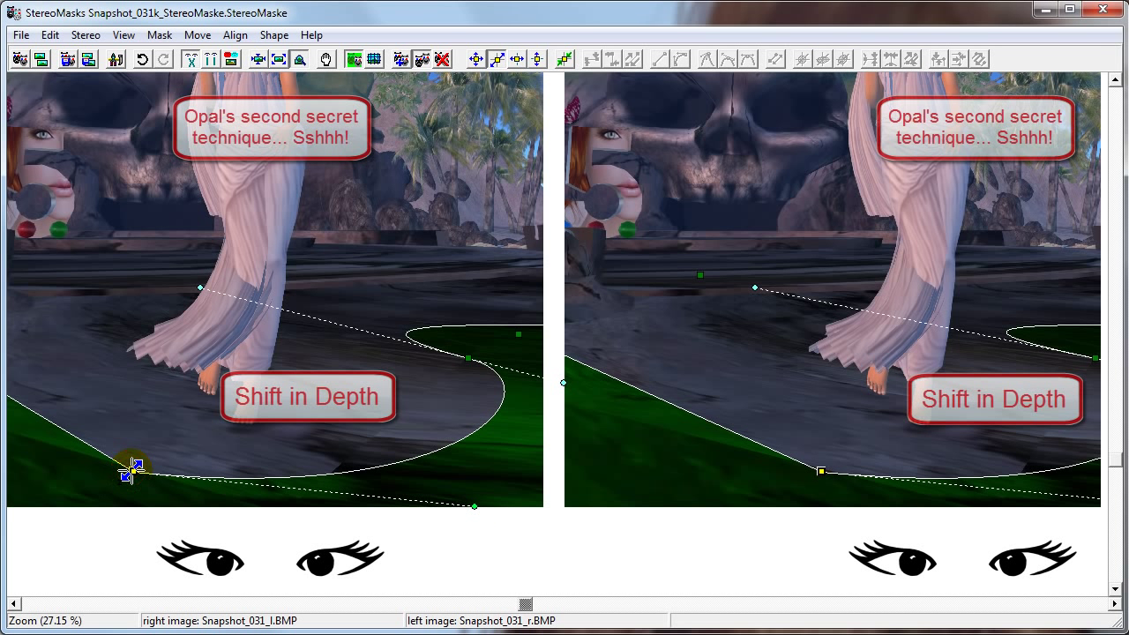
pyautogui.moveTo(136, 470); pyautogui.dragTo(129, 468)
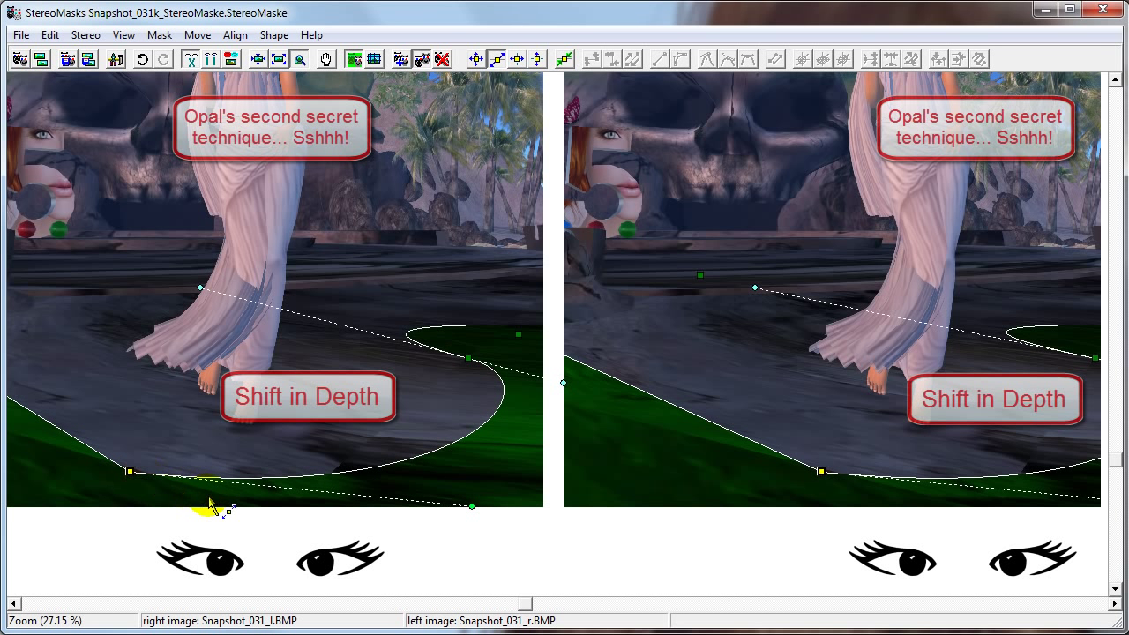
# Shift the even control point slightly in depth and lower its right handle in XY to steepen the curve
pyautogui.click(467, 357)
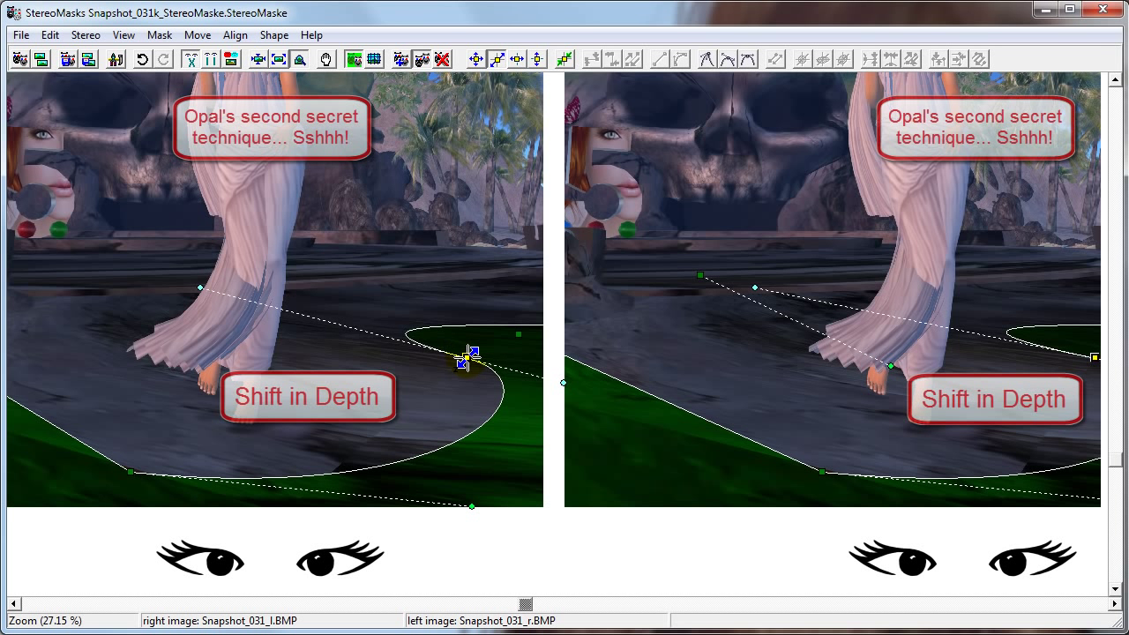
pyautogui.moveTo(467, 357); pyautogui.dragTo(465, 357)
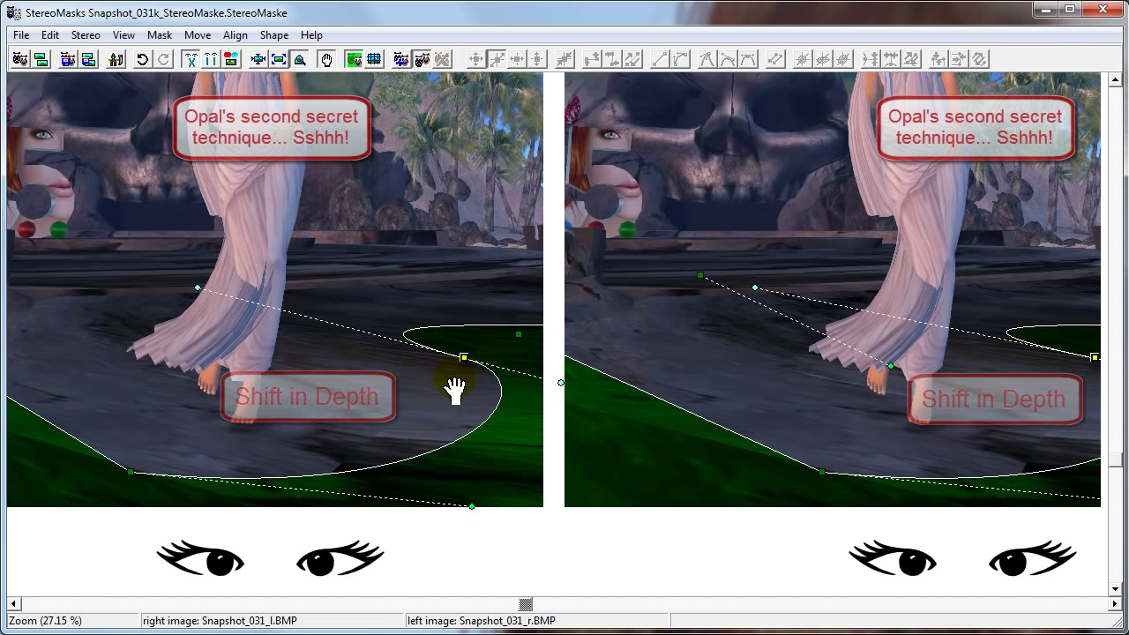
pyautogui.moveTo(466, 383)
pyautogui.mouseDown()
pyautogui.moveTo(308, 361)
pyautogui.moveTo(267, 377)
pyautogui.mouseUp()
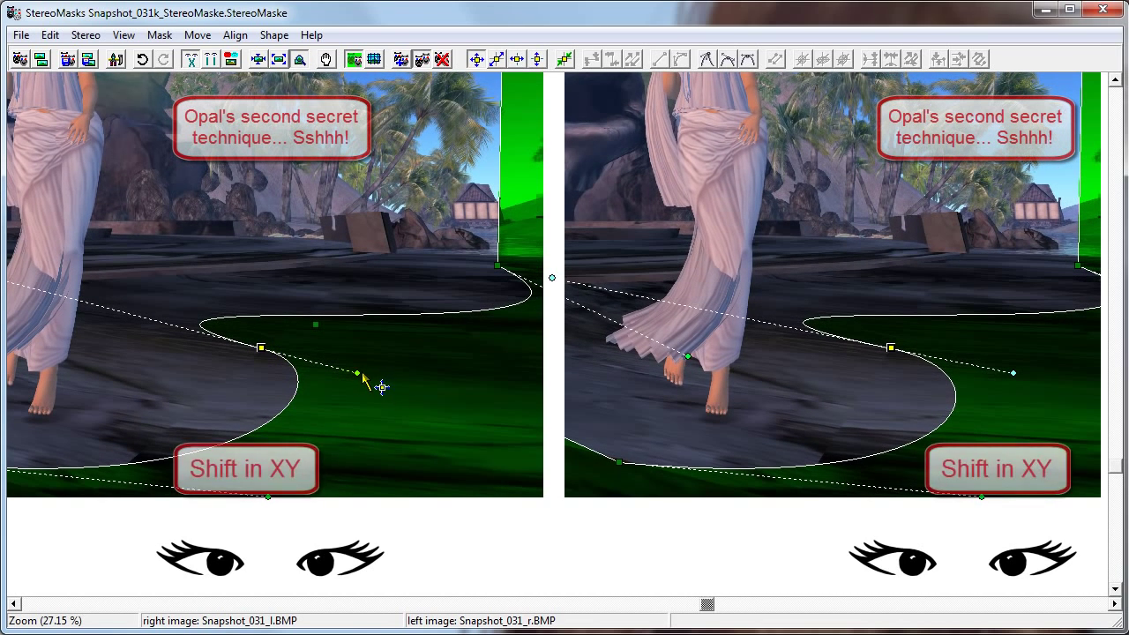
pyautogui.moveTo(358, 372); pyautogui.dragTo(365, 395)
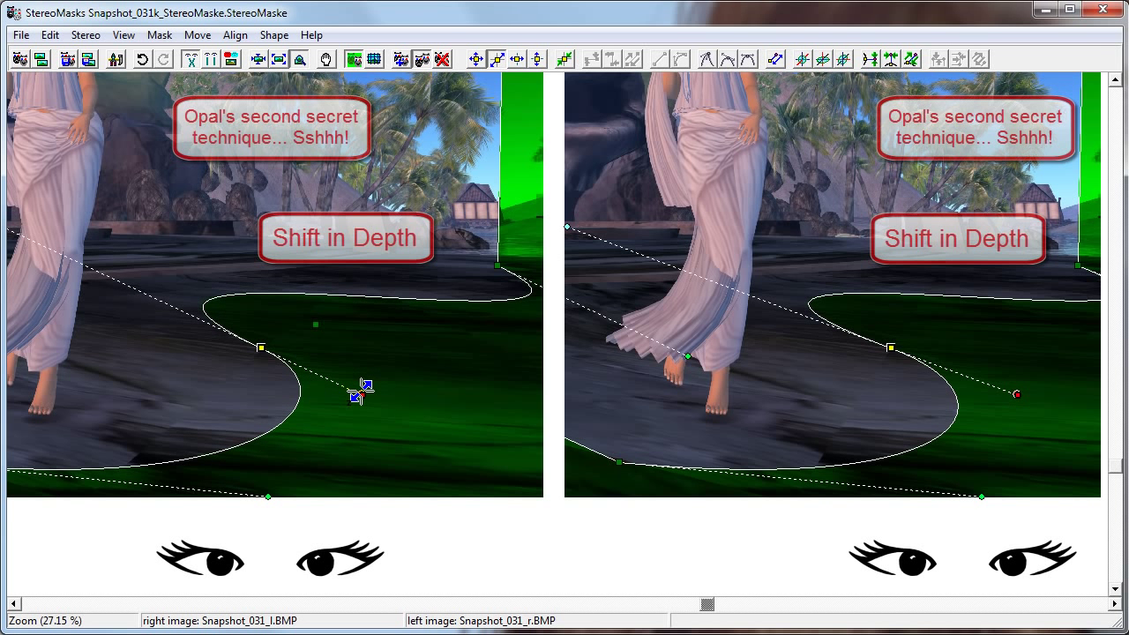
# Fine-tune the S-curve's even control point by shifting it in depth and nudging its lower-right handle slightly downward in XY
pyautogui.click(276, 375)
pyautogui.click(262, 349)
pyautogui.moveTo(262, 348); pyautogui.dragTo(267, 348)
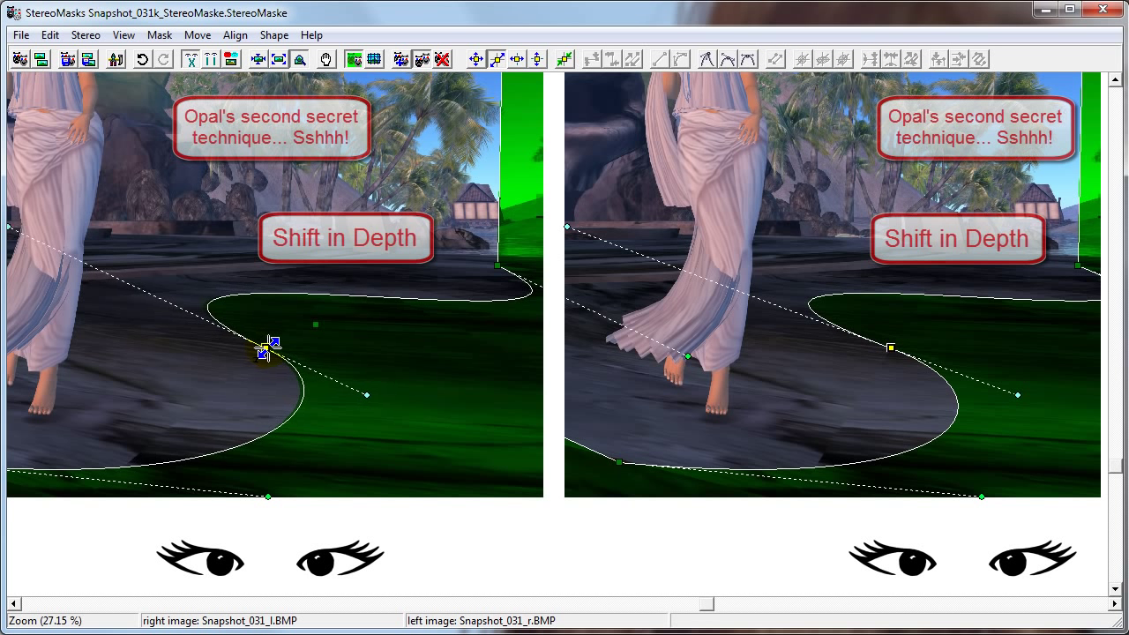
pyautogui.click(368, 396)
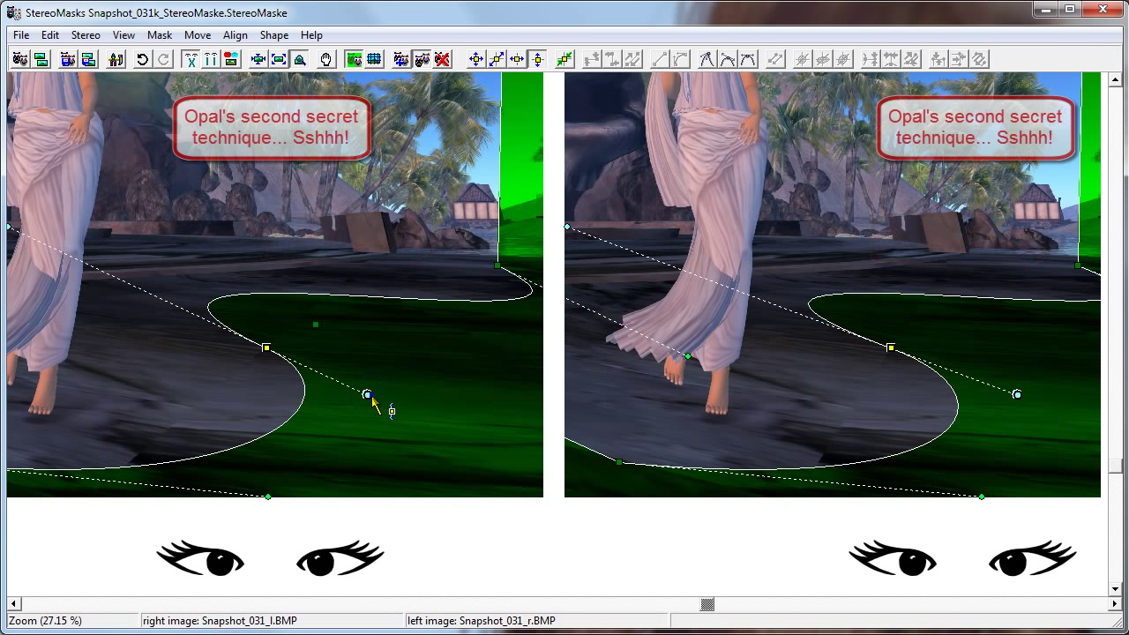
pyautogui.click(366, 394)
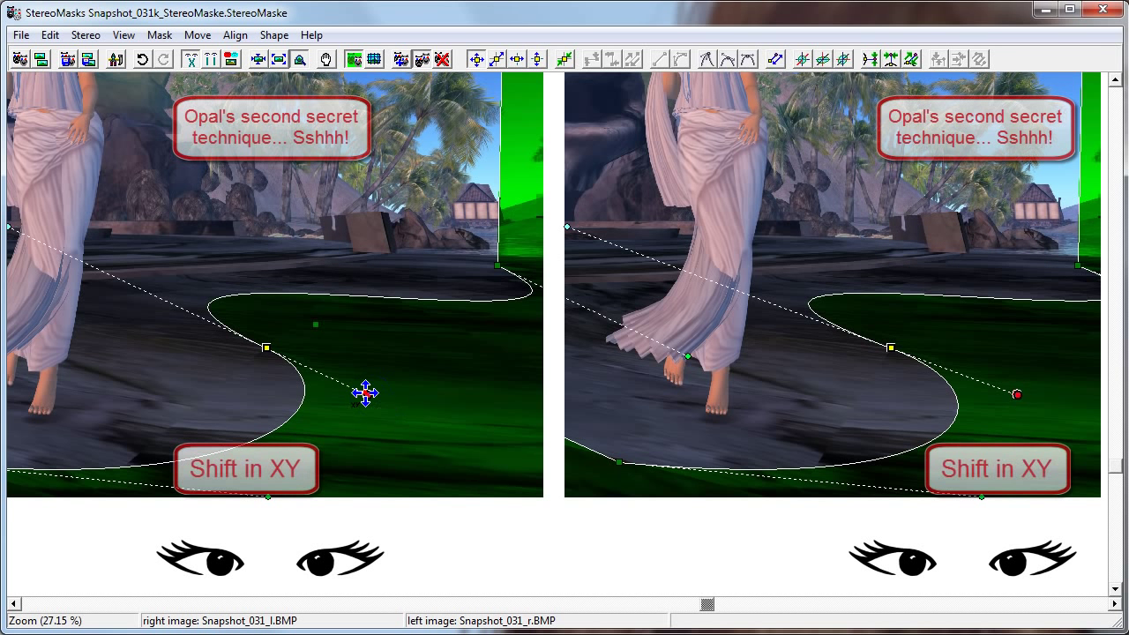
pyautogui.moveTo(365, 394); pyautogui.dragTo(366, 397)
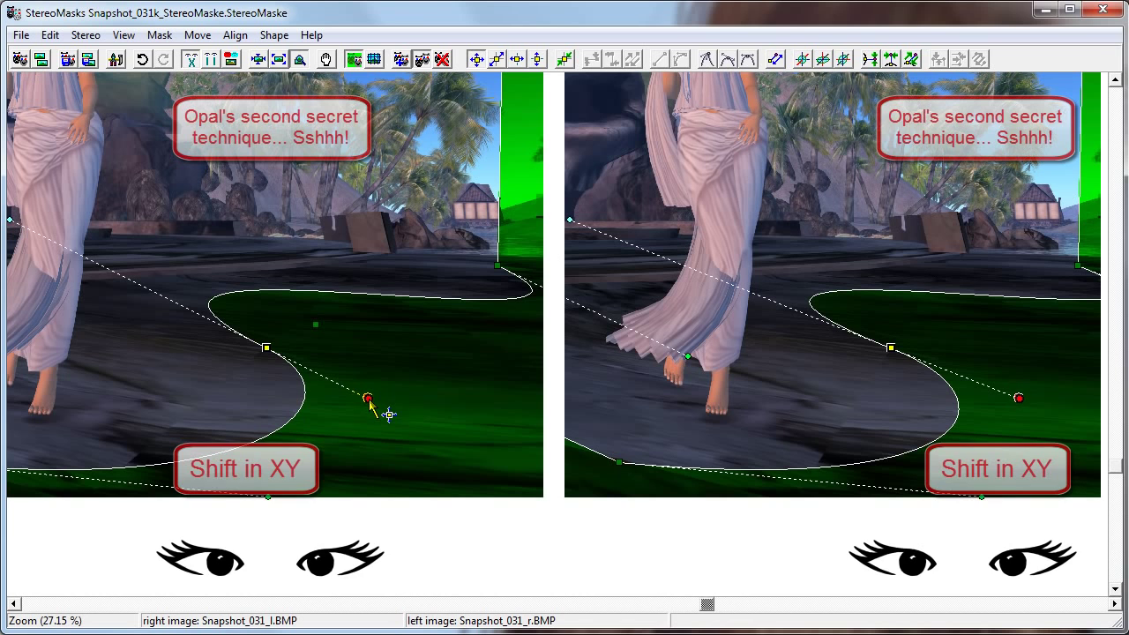
# Reshape the mask's left side into smooth bulging curves, adjust its two points in XY and depth, and round the top-right corner
pyautogui.click(279, 59)
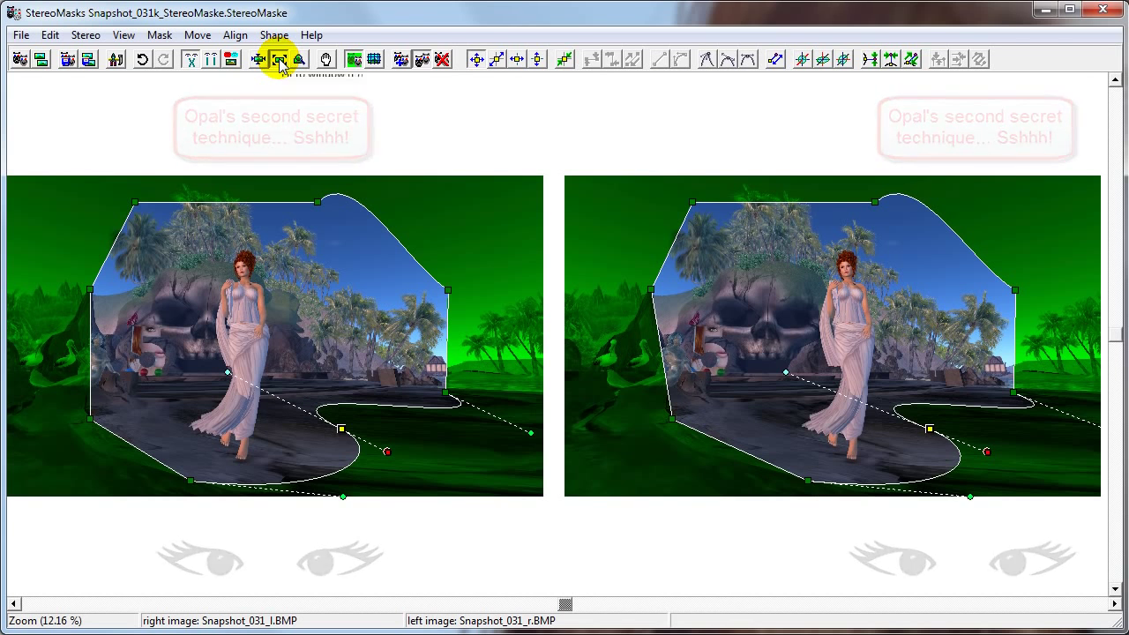
pyautogui.click(857, 518)
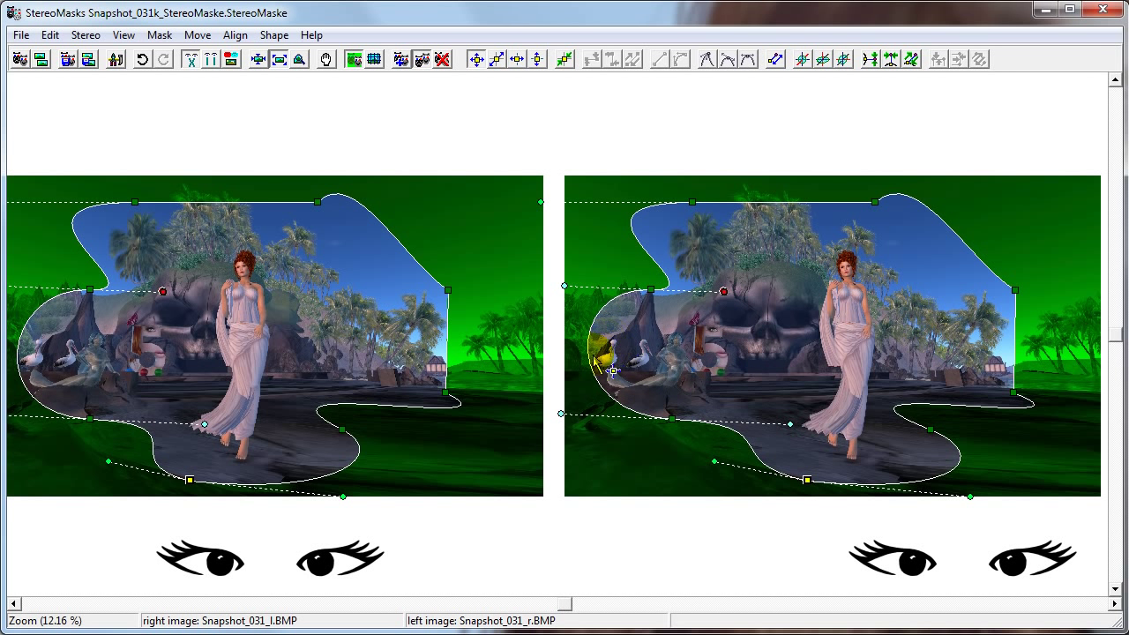
pyautogui.click(671, 420)
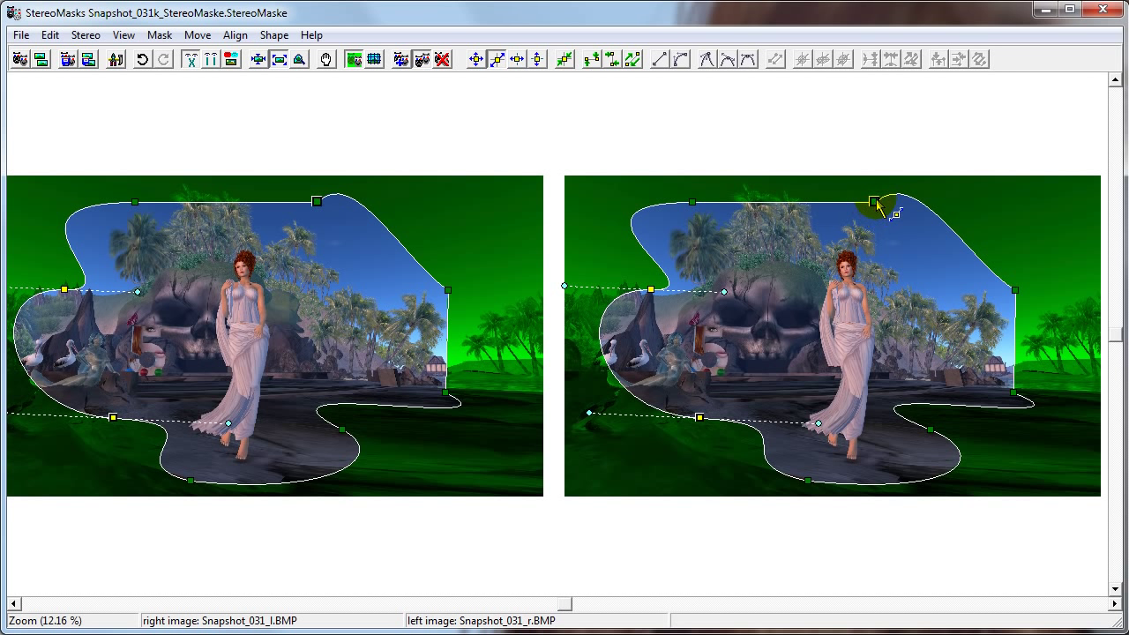
pyautogui.moveTo(876, 203); pyautogui.dragTo(971, 222)
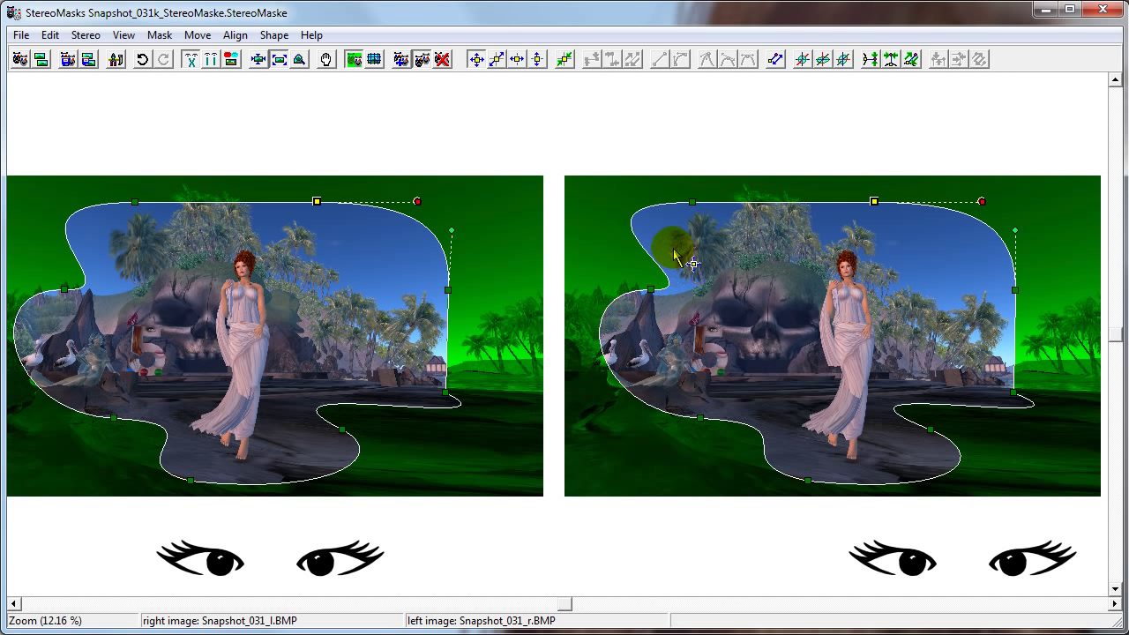
# Select both control points of the mask's top edge and move them together in XY up to the image's upper border
pyautogui.click(680, 164)
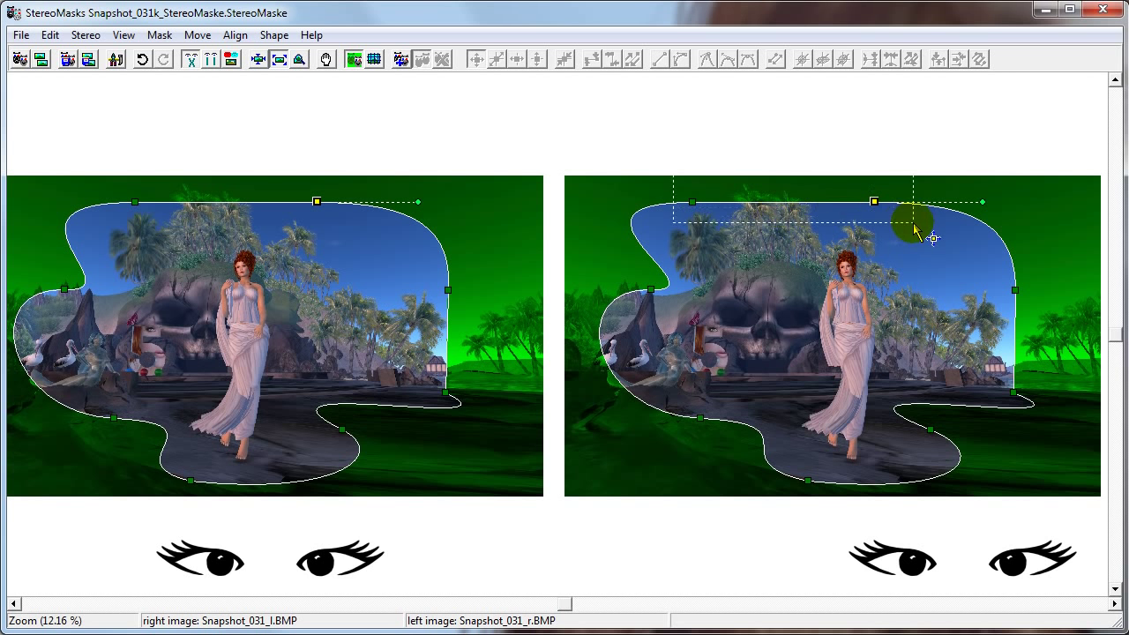
pyautogui.click(874, 203)
pyautogui.moveTo(874, 204); pyautogui.dragTo(886, 178)
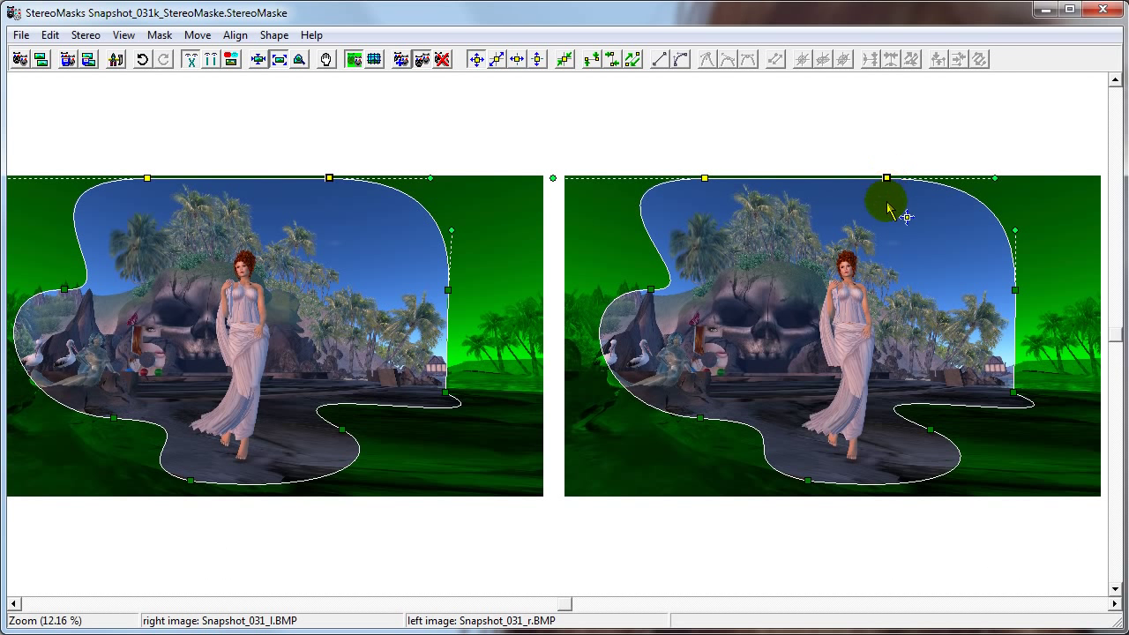